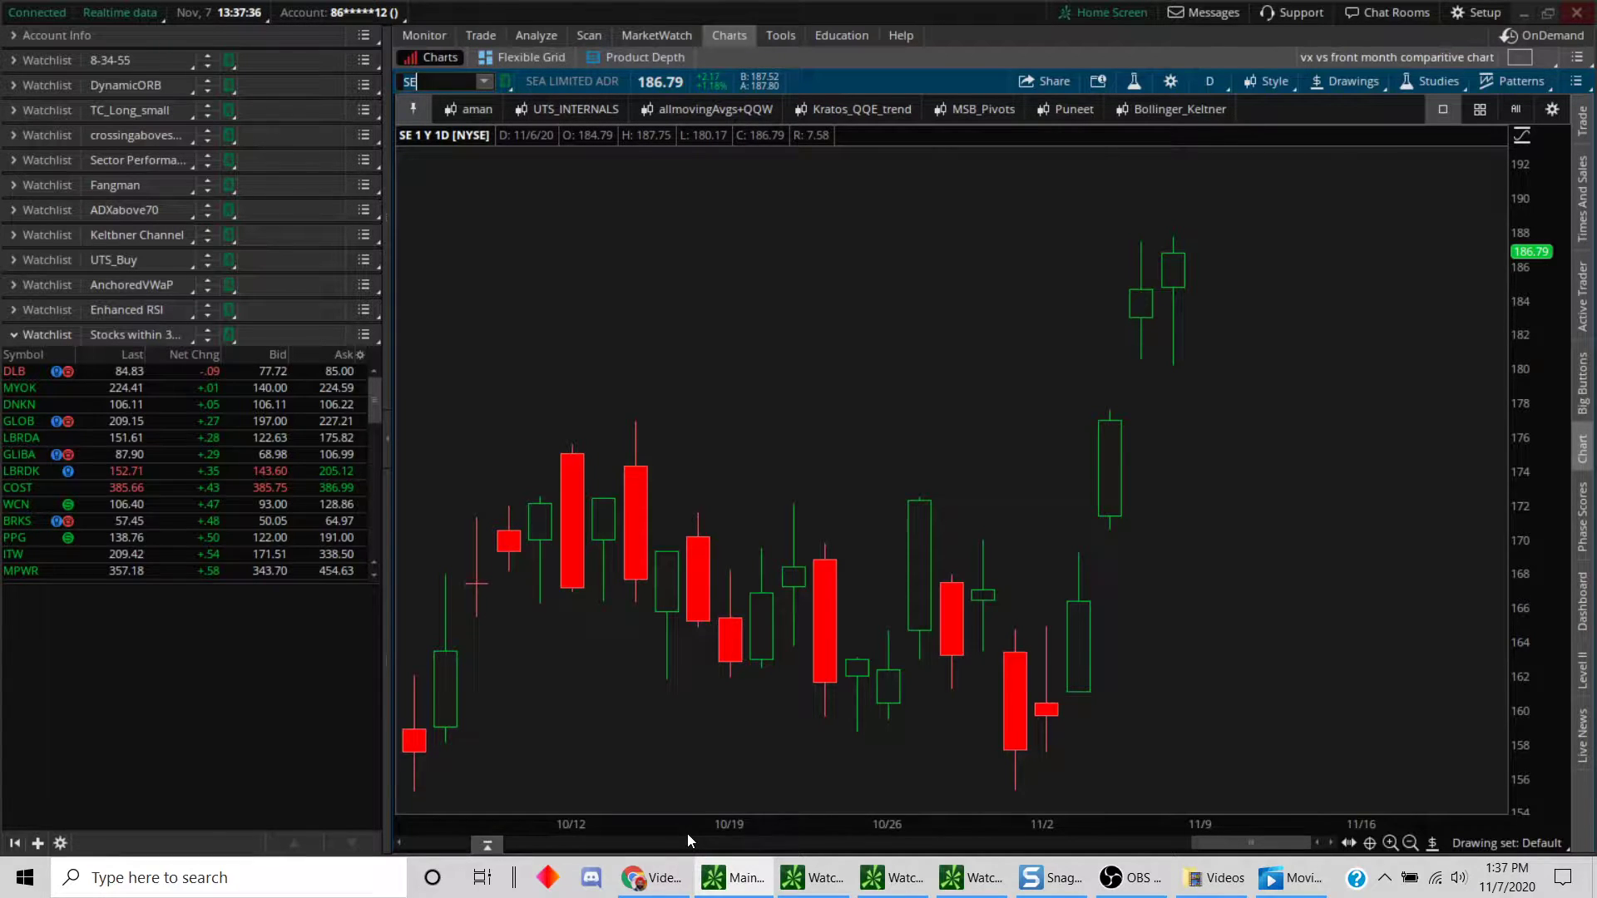
# - Search 'kel' in the SE chart's studies and add KeltnerChannels to the price chart
pyautogui.click(1134, 82)
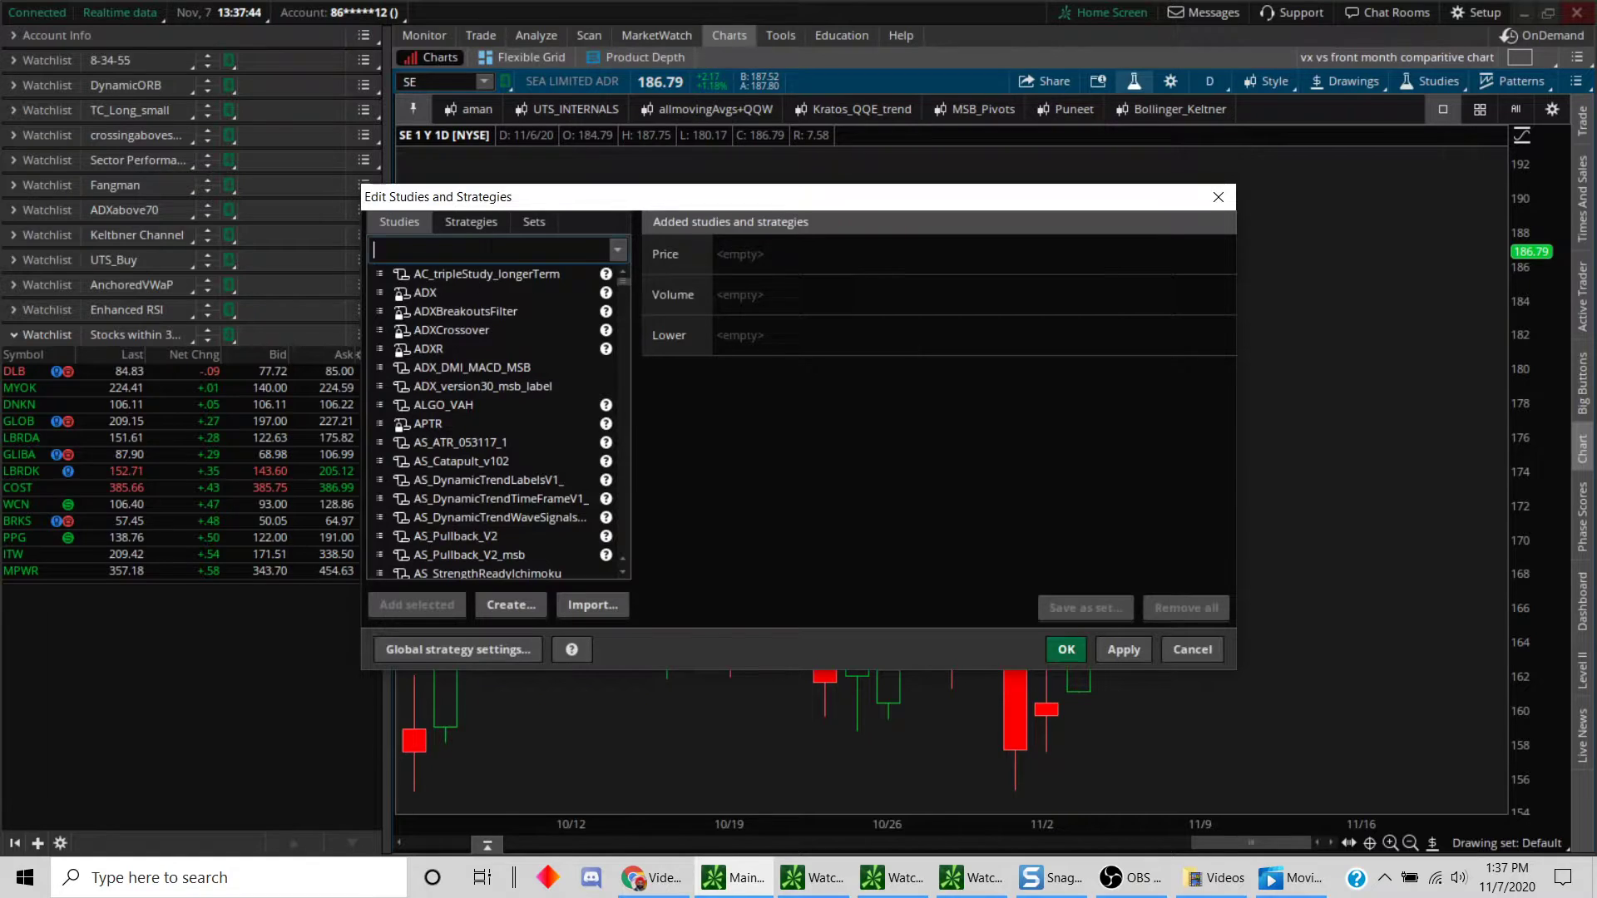
pyautogui.write('kel')
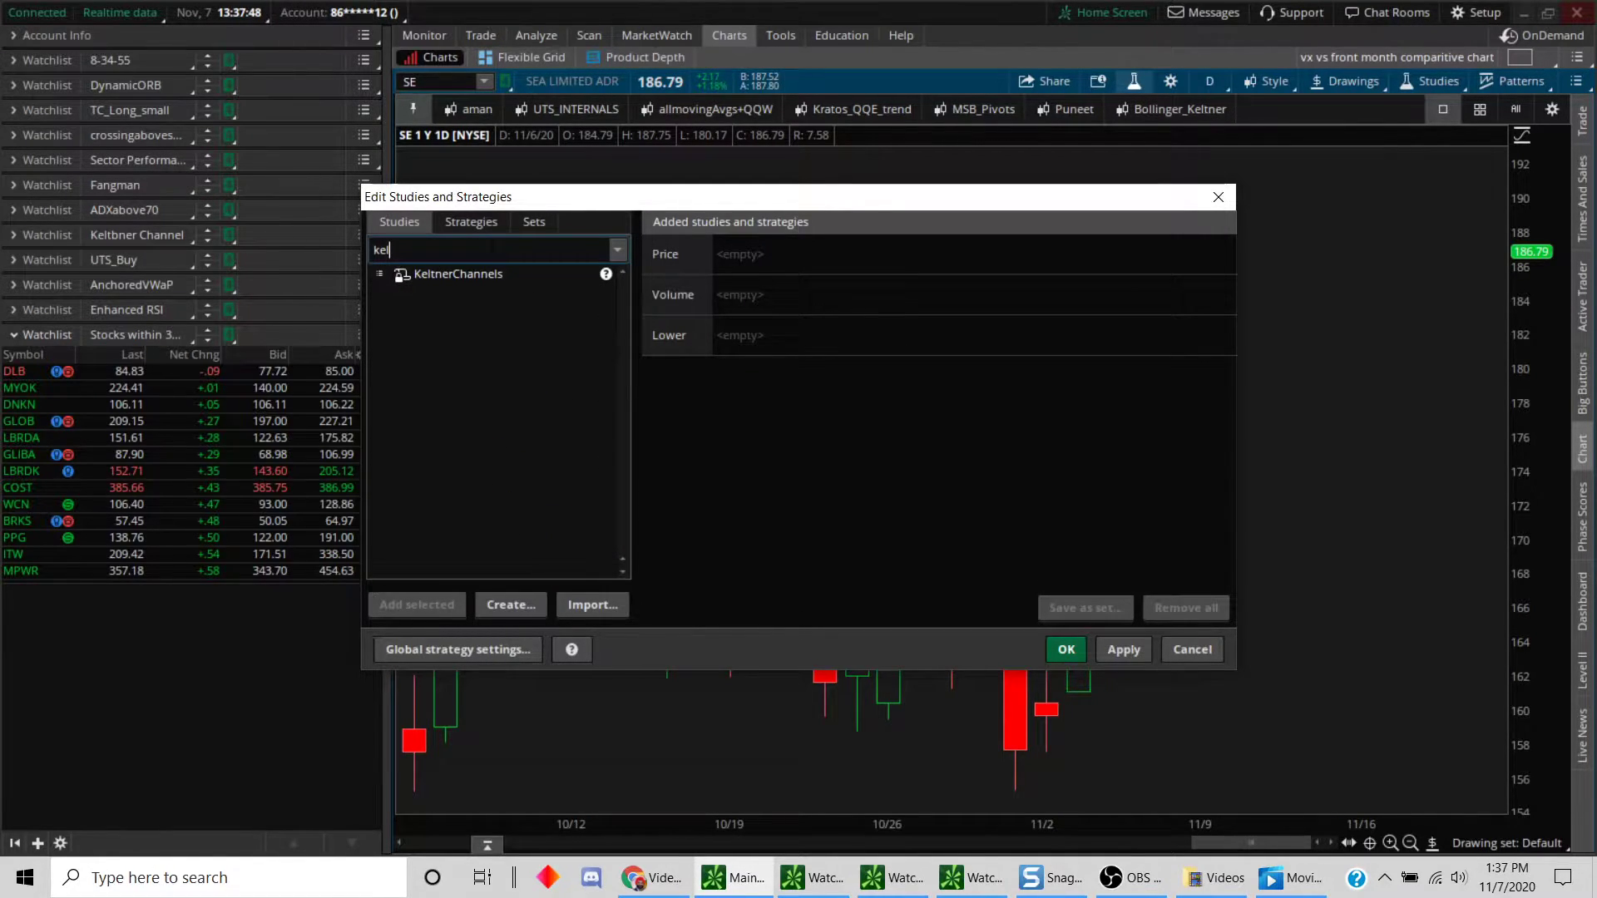
pyautogui.click(497, 275)
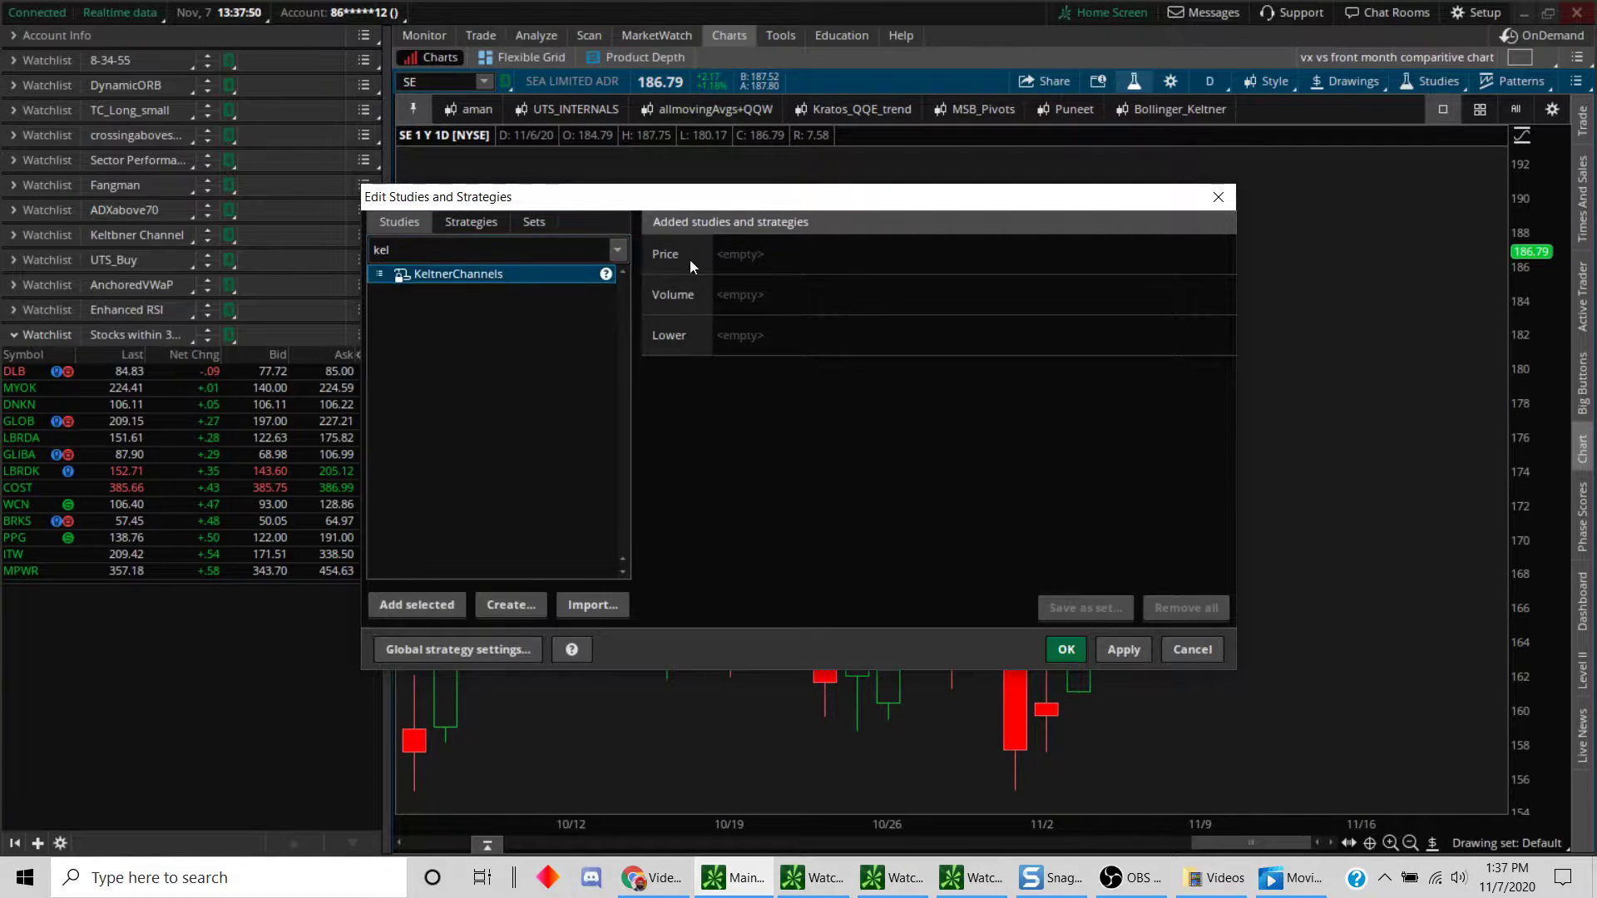
pyautogui.click(430, 602)
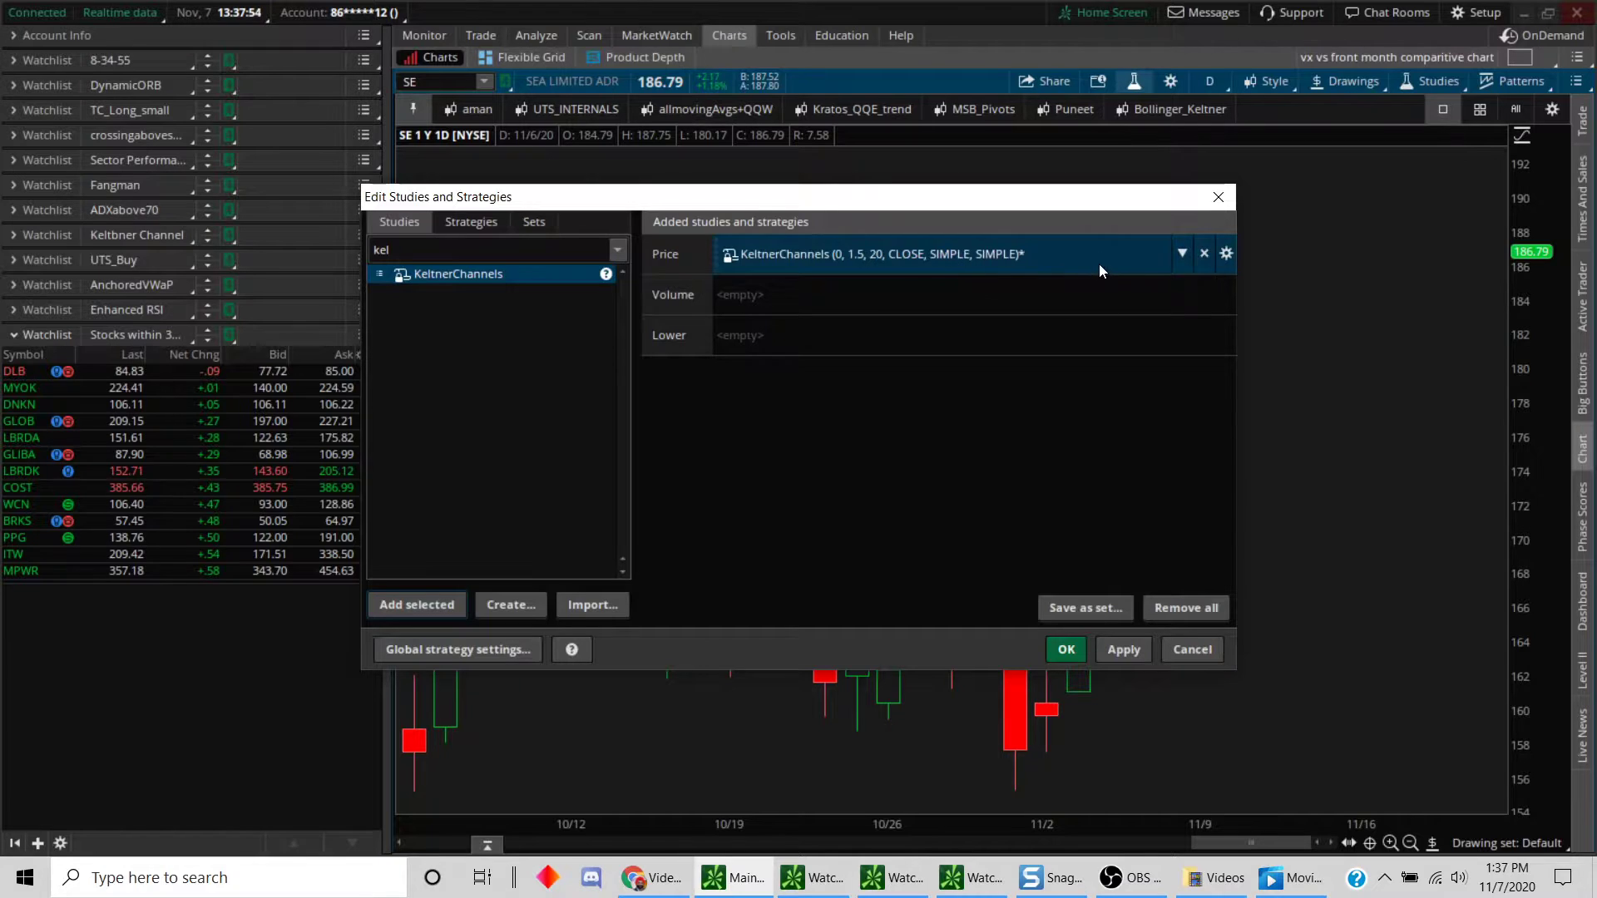
# - Colour the KeltnerChannels upper and lower bands gold yellow and confirm
pyautogui.click(1226, 253)
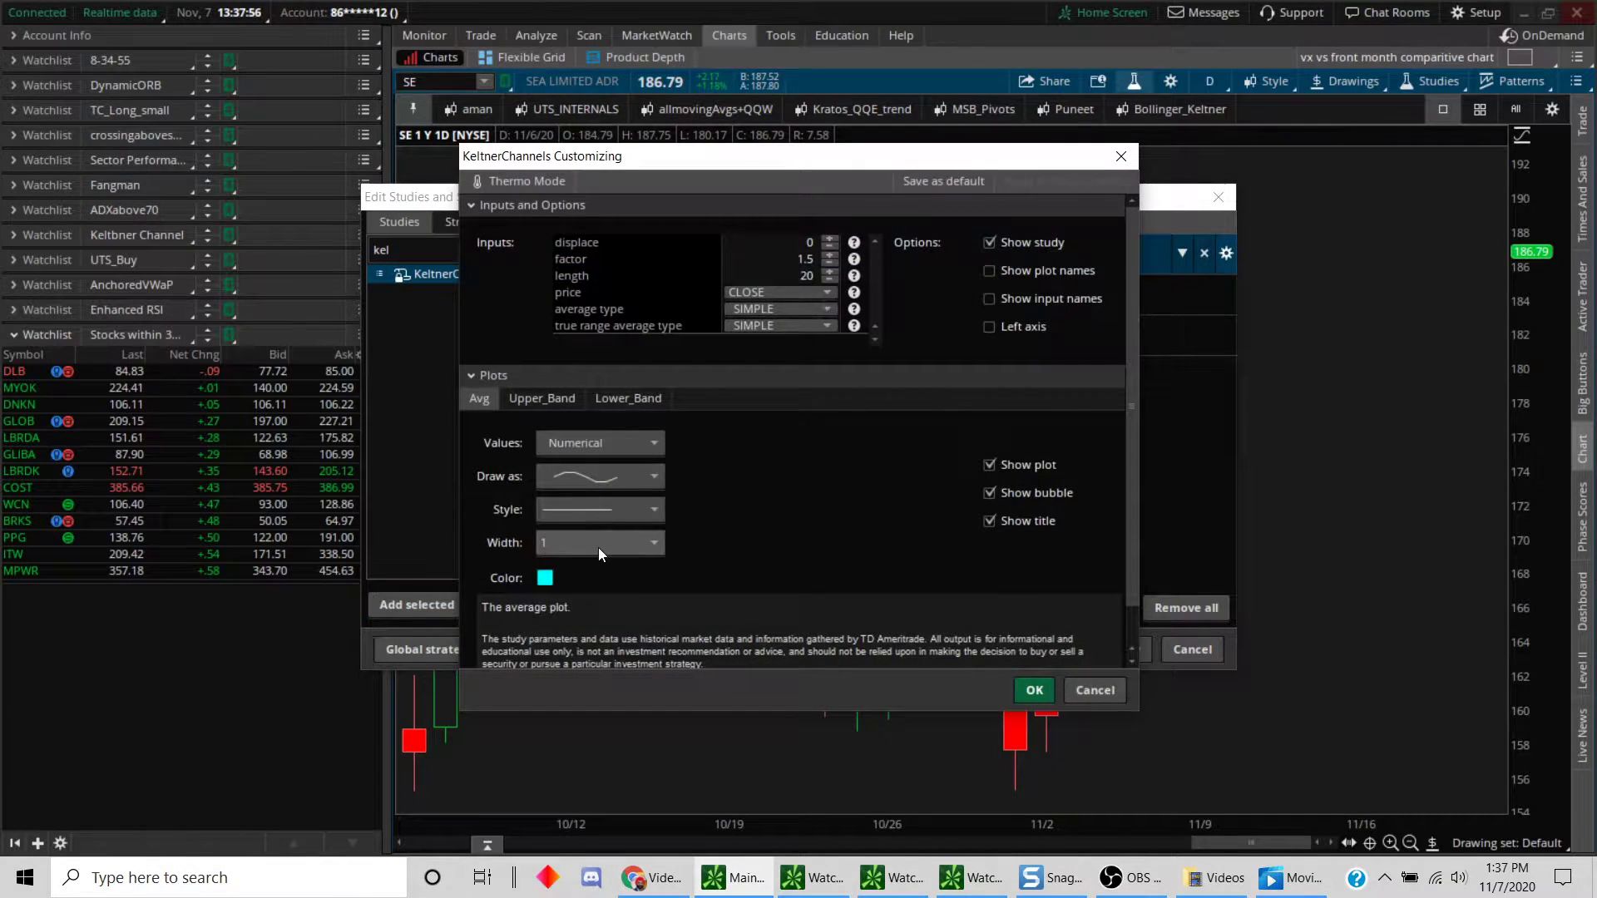
pyautogui.click(555, 403)
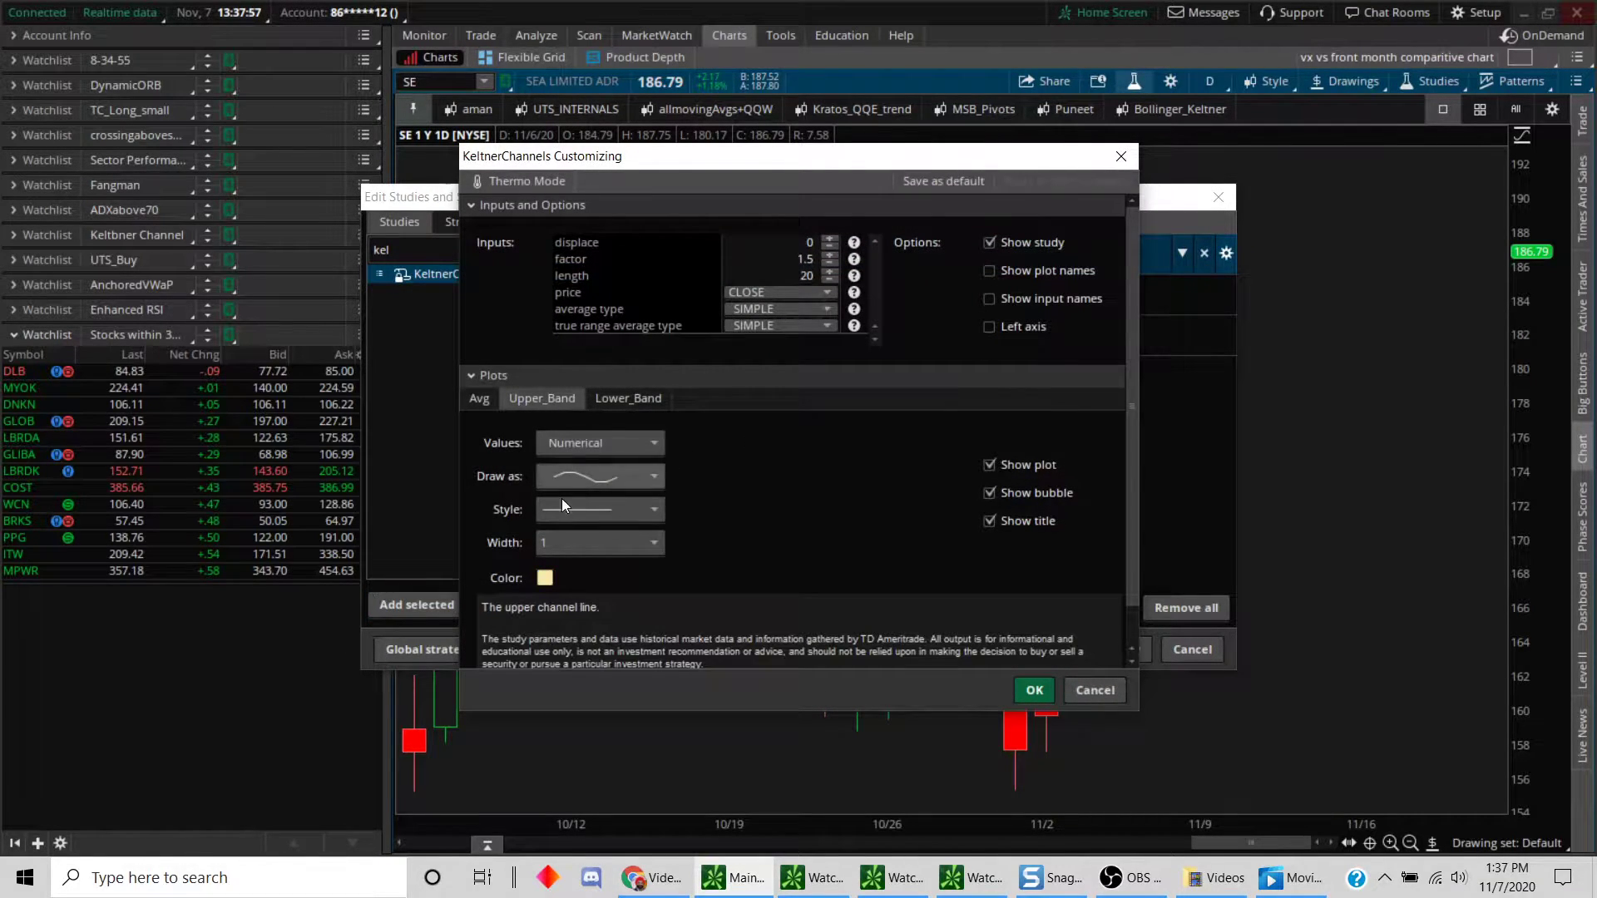
pyautogui.click(545, 579)
pyautogui.click(504, 629)
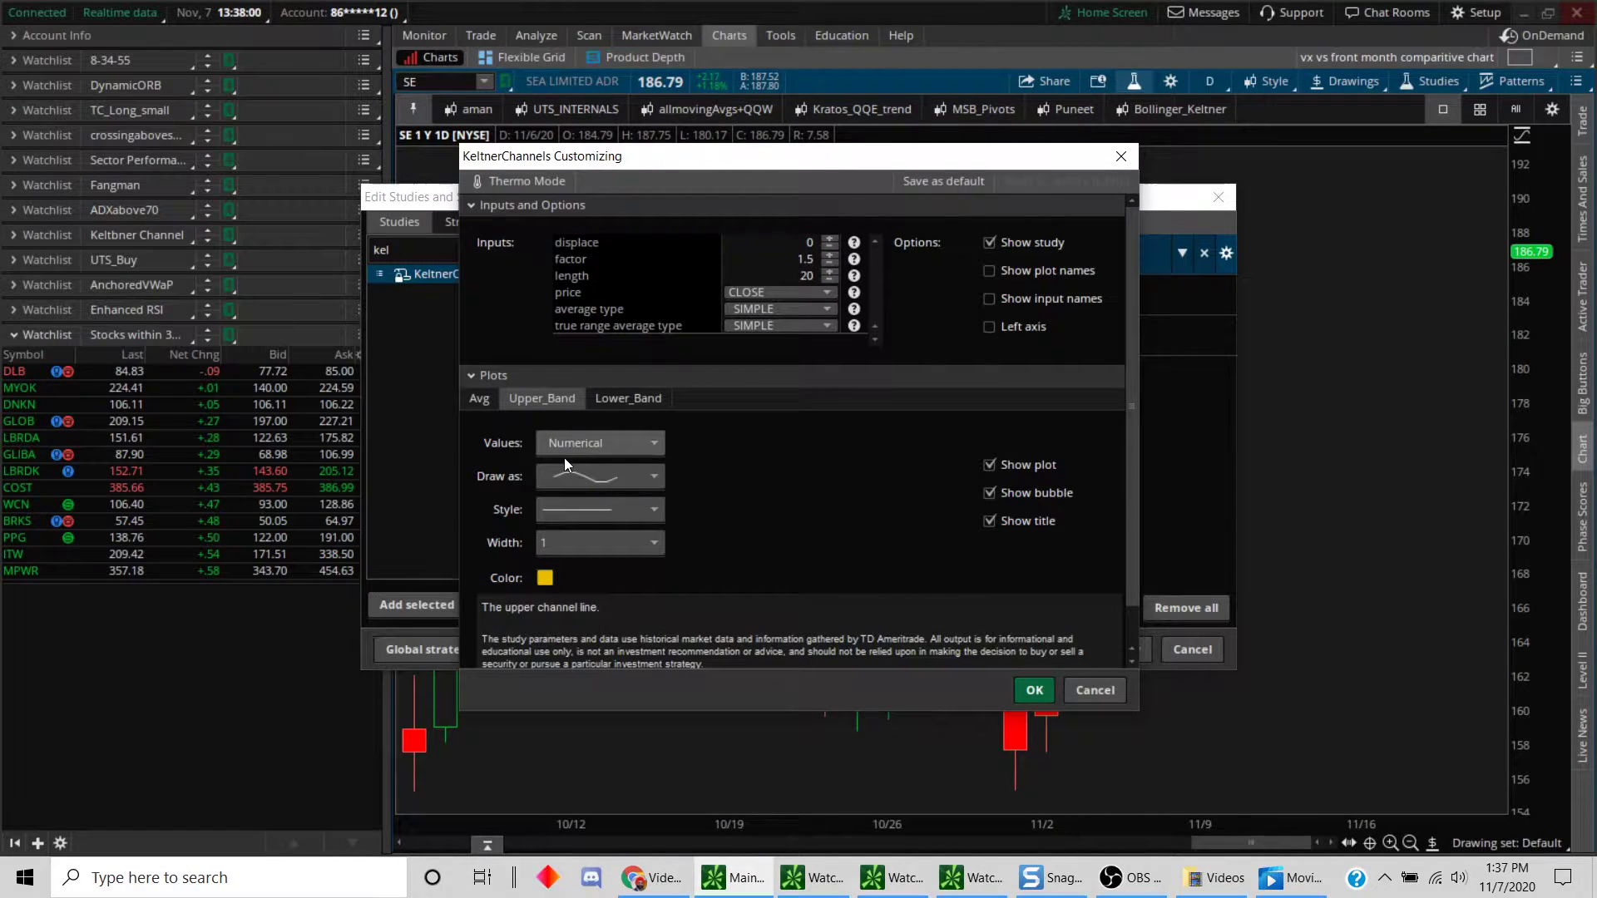
pyautogui.click(641, 400)
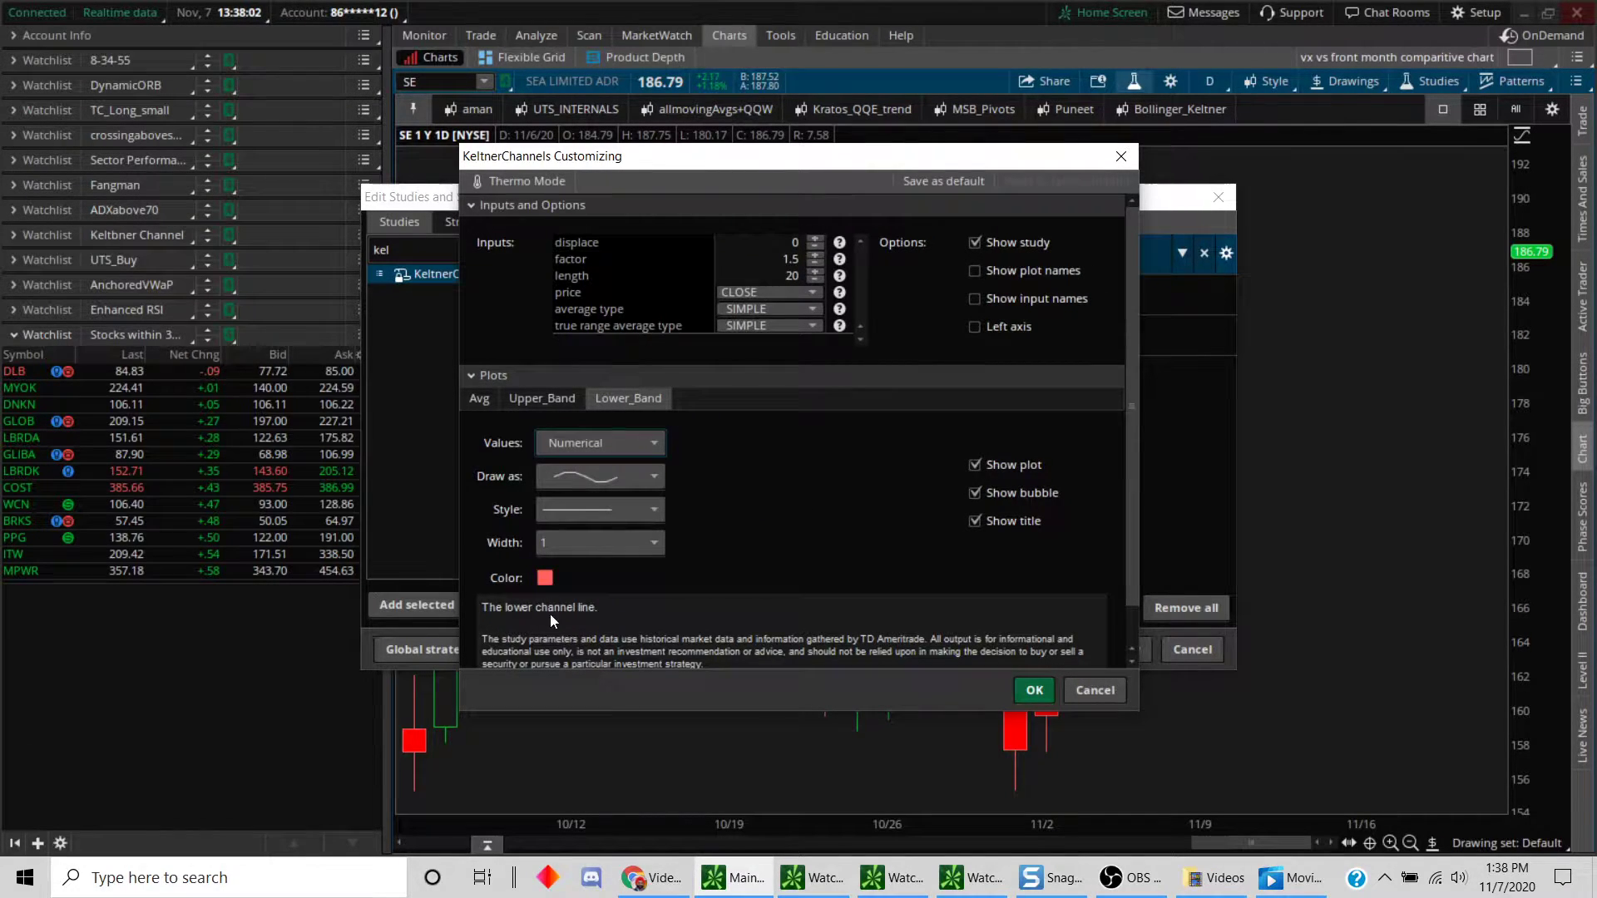
pyautogui.click(542, 577)
pyautogui.click(509, 632)
pyautogui.click(1035, 690)
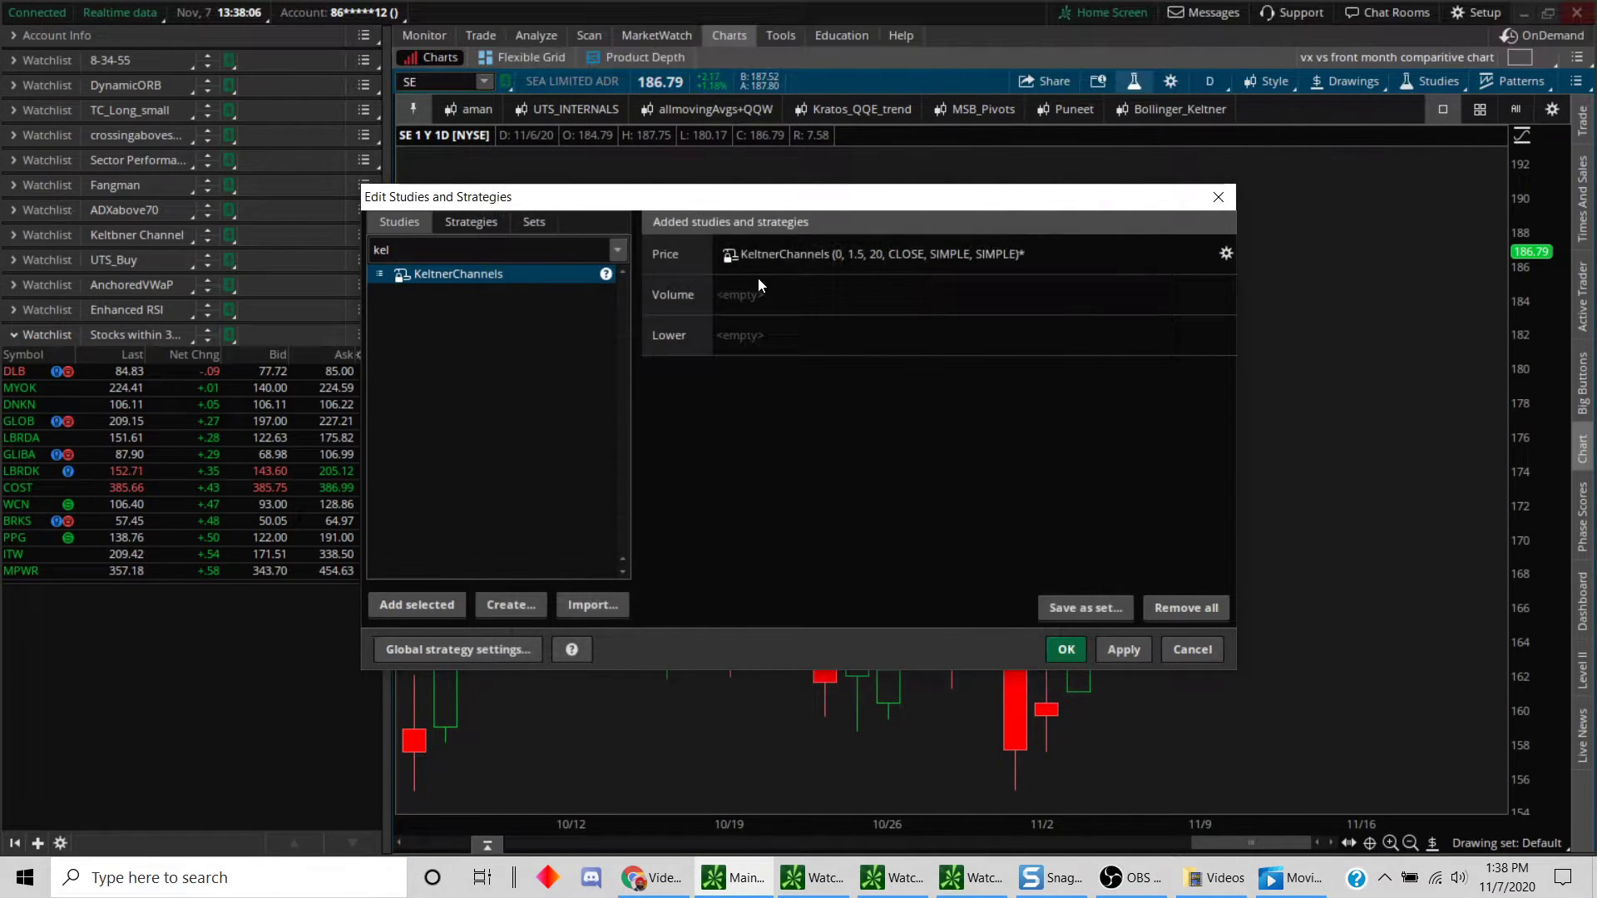
pyautogui.click(732, 258)
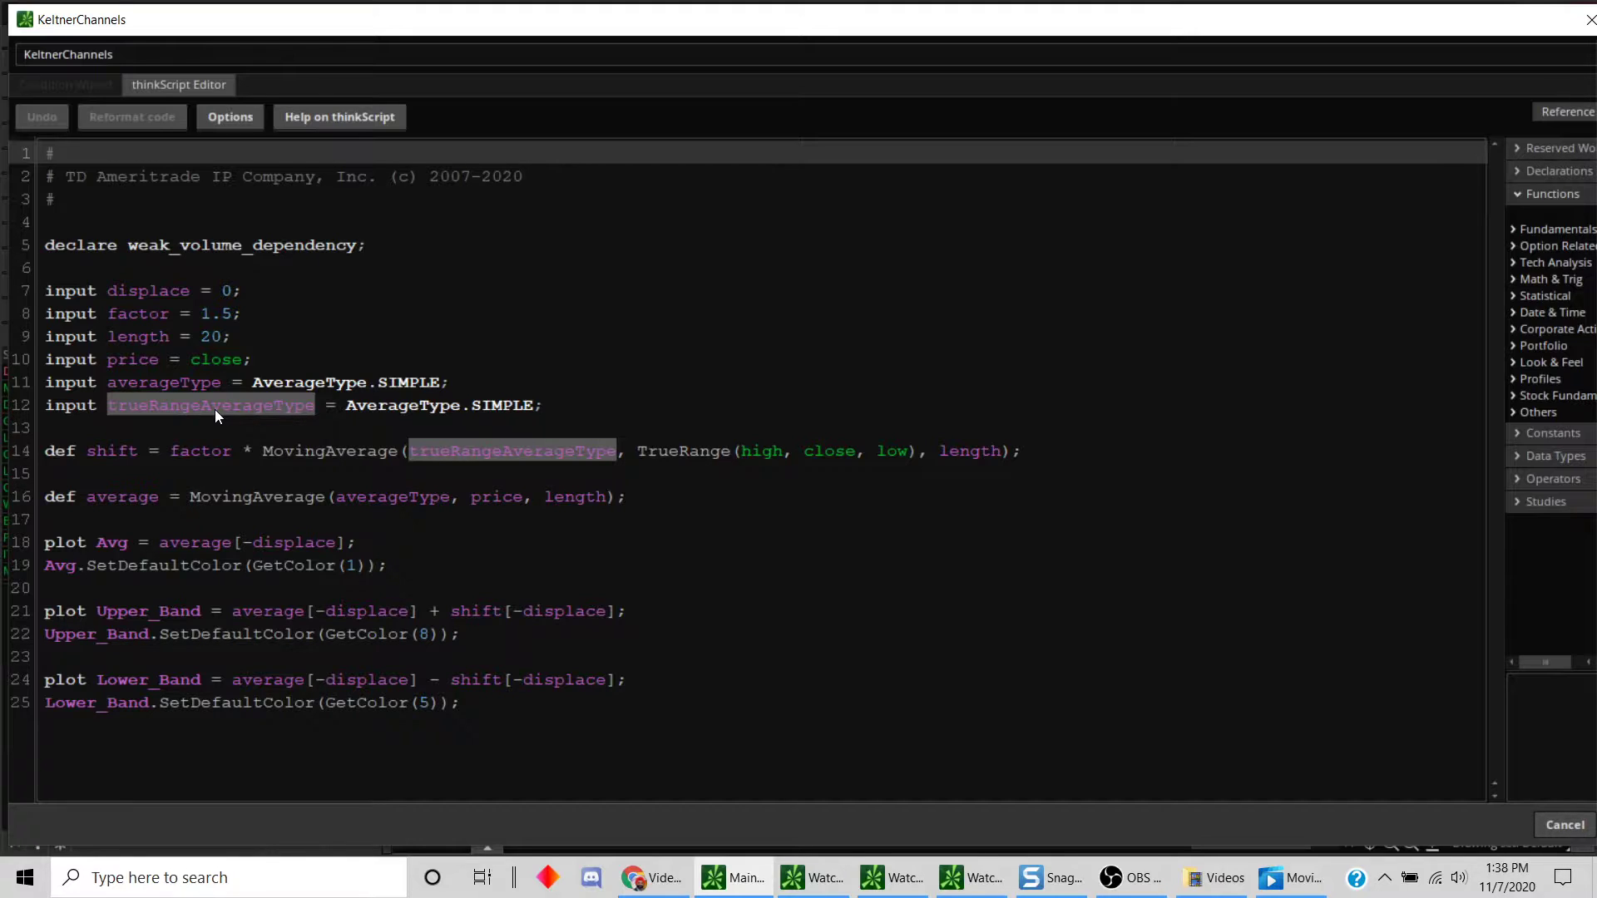
pyautogui.click(214, 409)
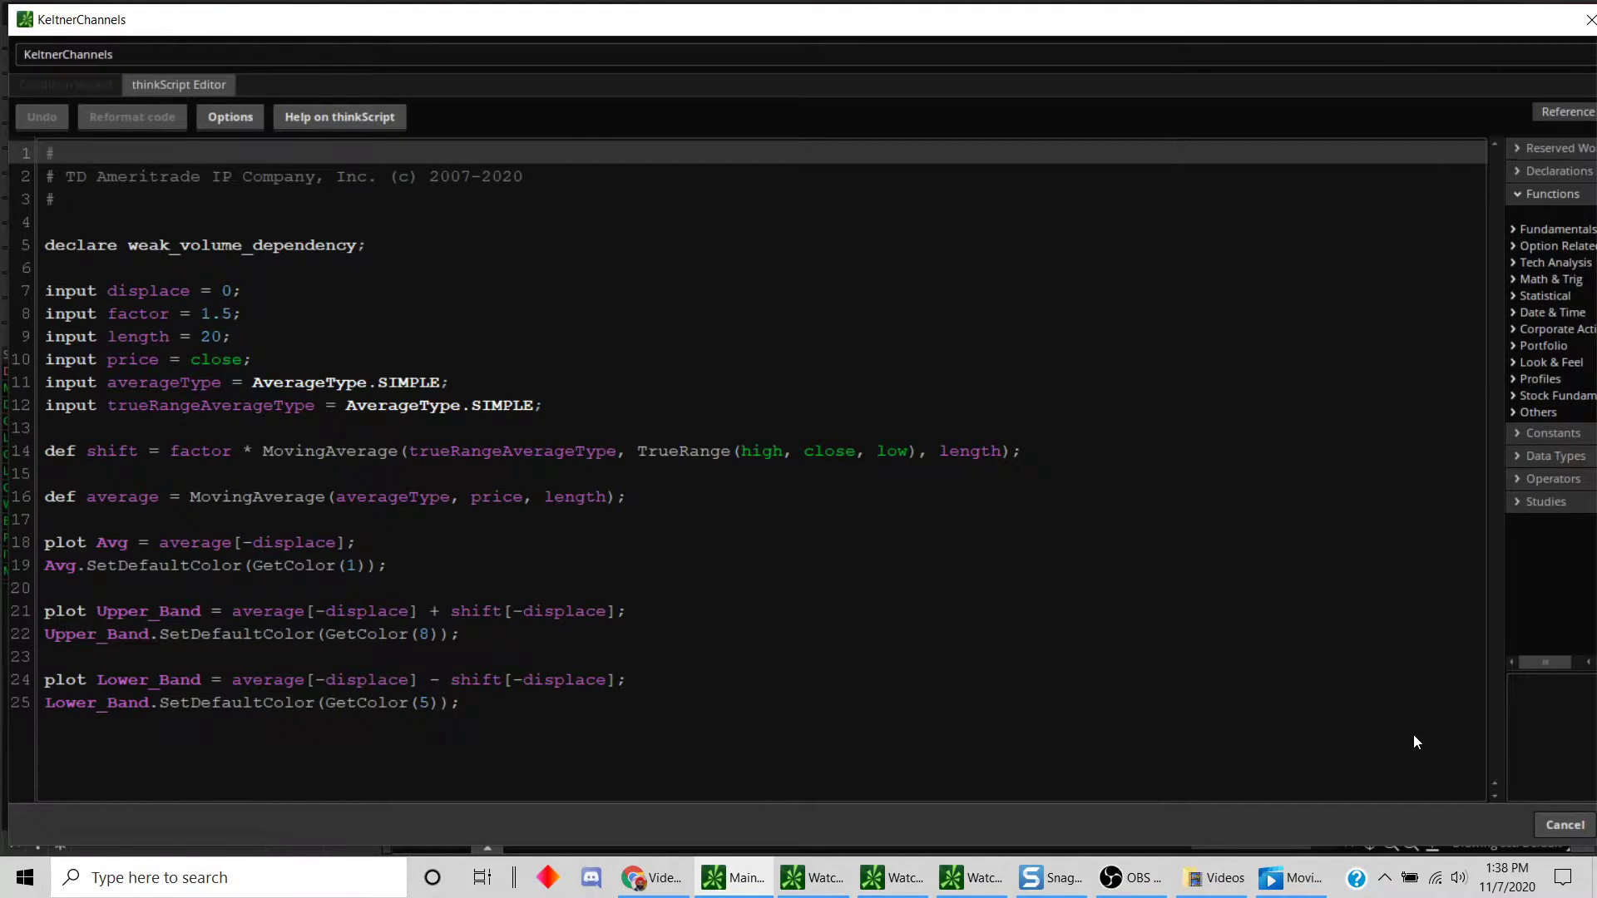
# - Close the KeltnerChannels source, search 'boll', and add BollingerBands to the price chart
pyautogui.click(1589, 19)
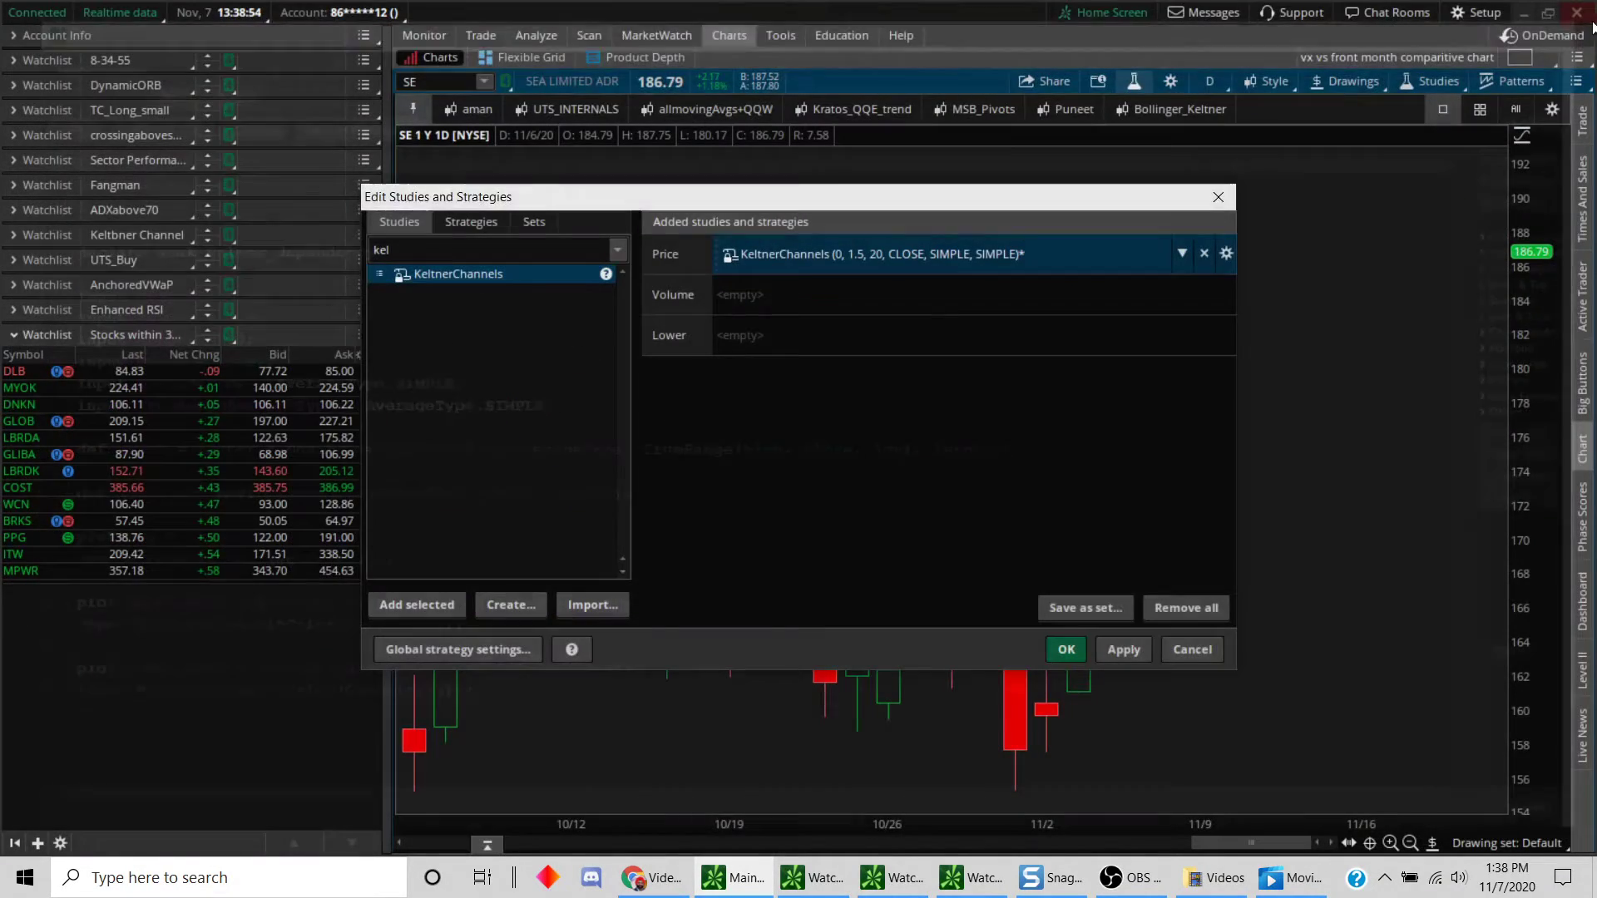
pyautogui.click(489, 260)
pyautogui.press('BackSpace')
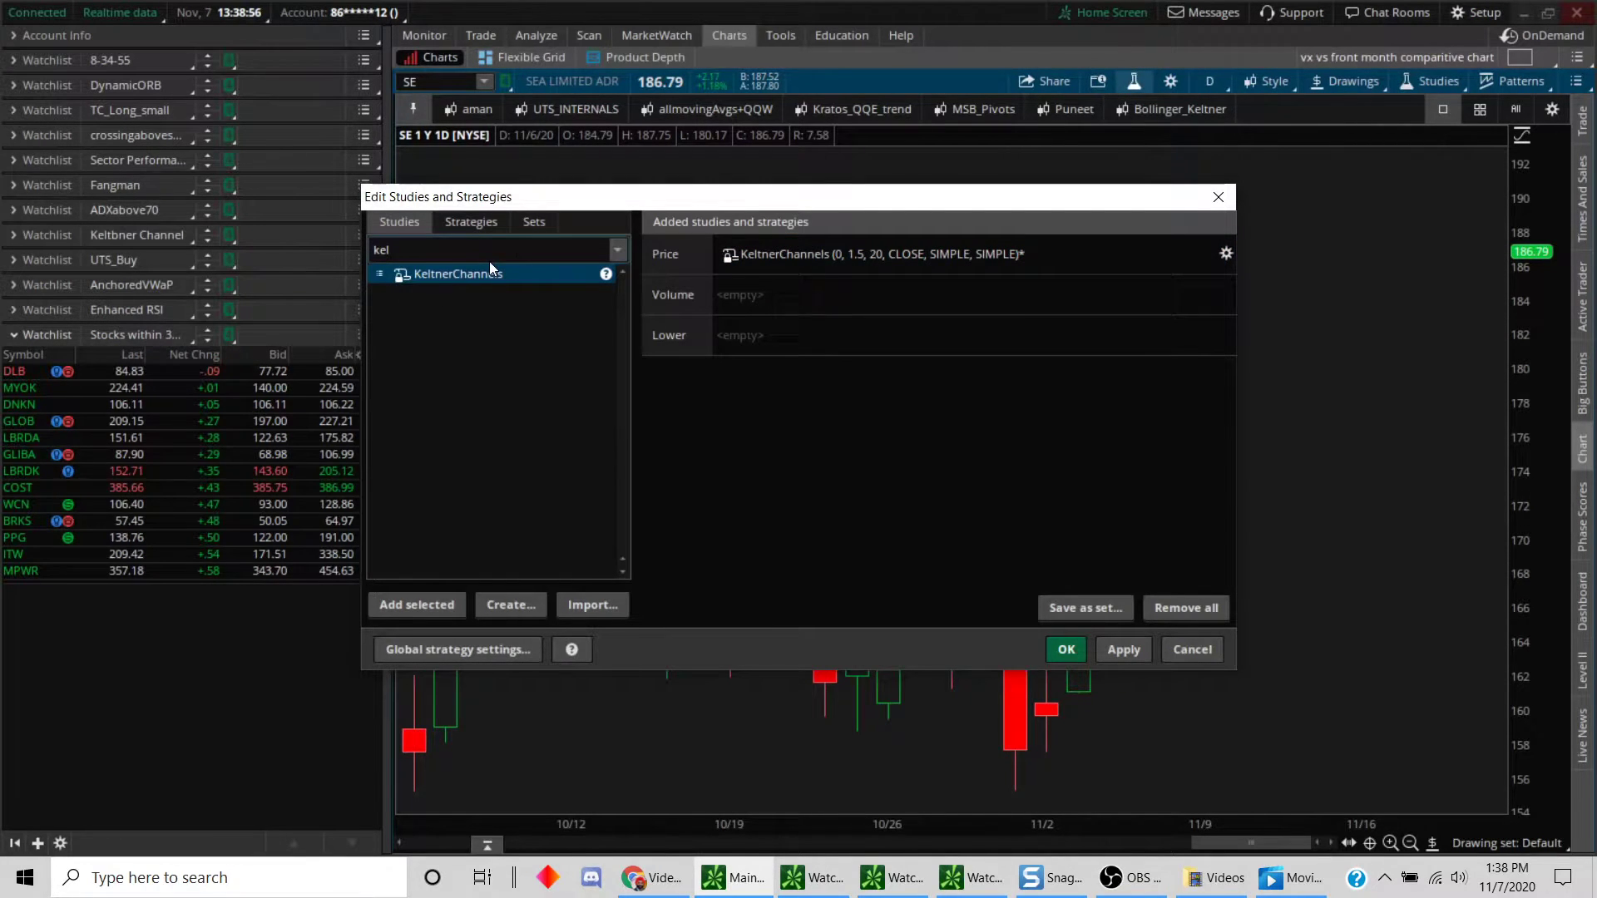
pyautogui.press('BackSpace')
pyautogui.press('BackSpace')
pyautogui.write('boll')
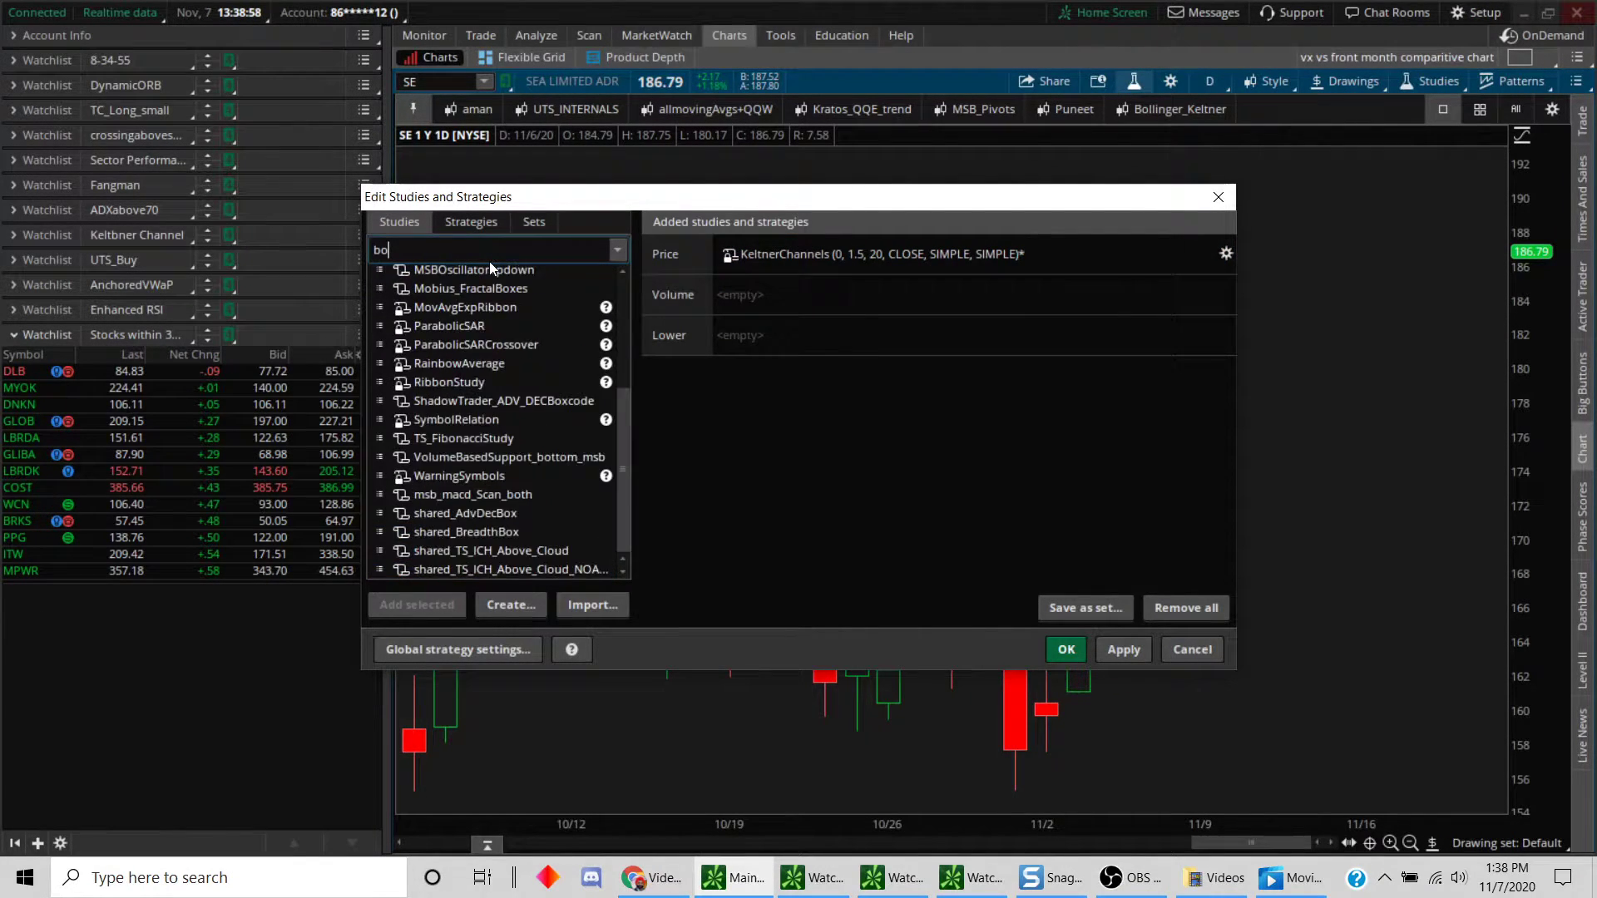
pyautogui.click(472, 274)
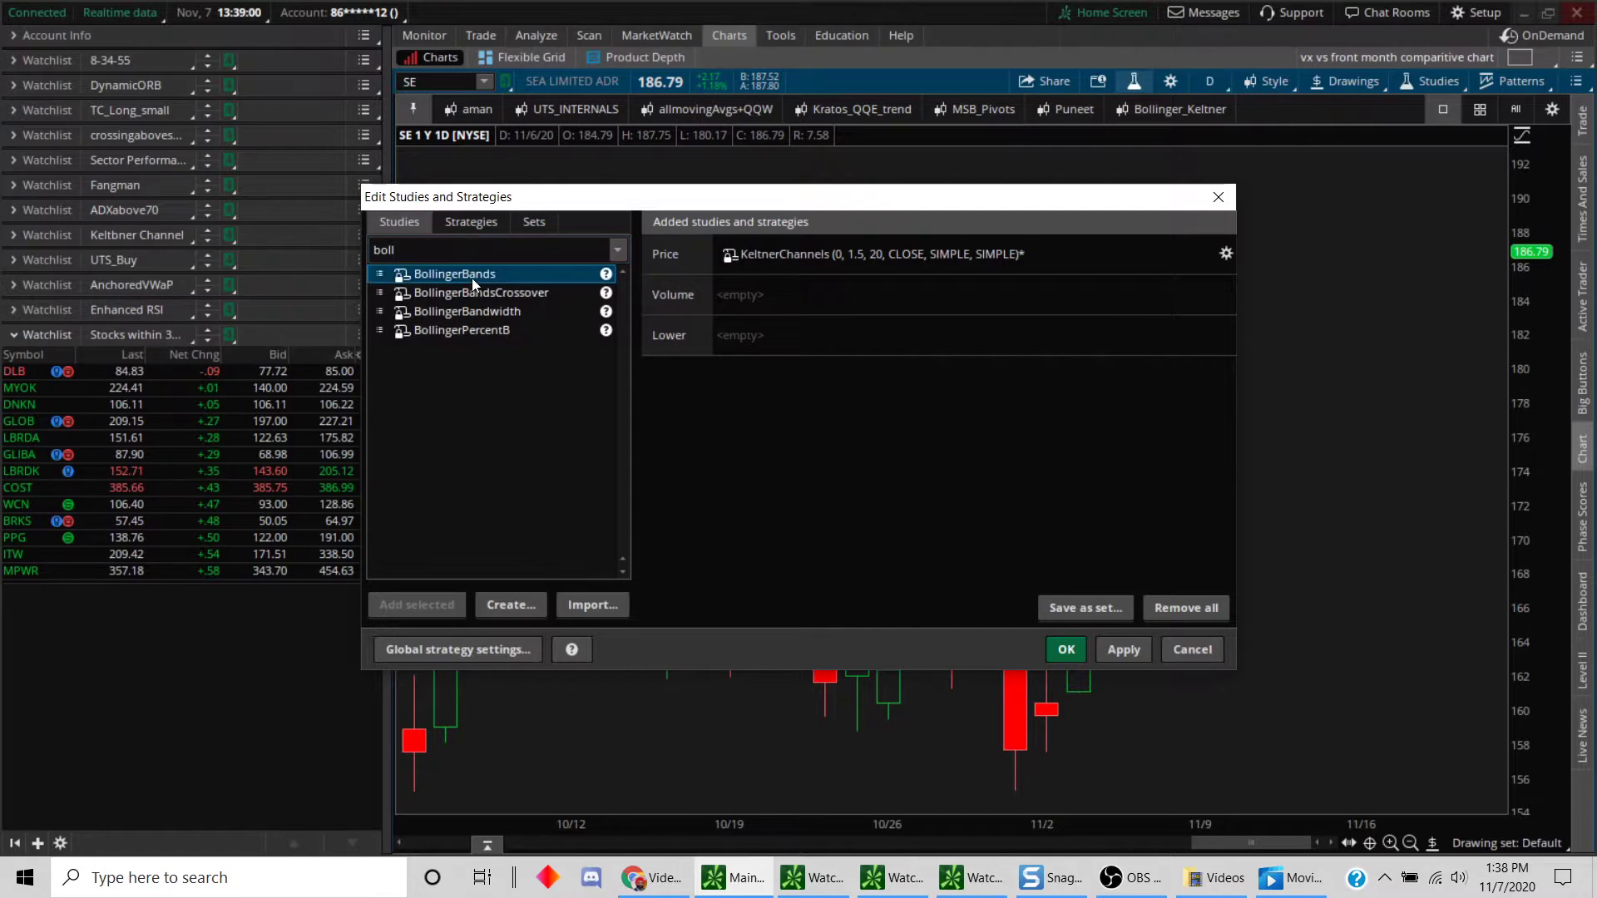
pyautogui.click(428, 602)
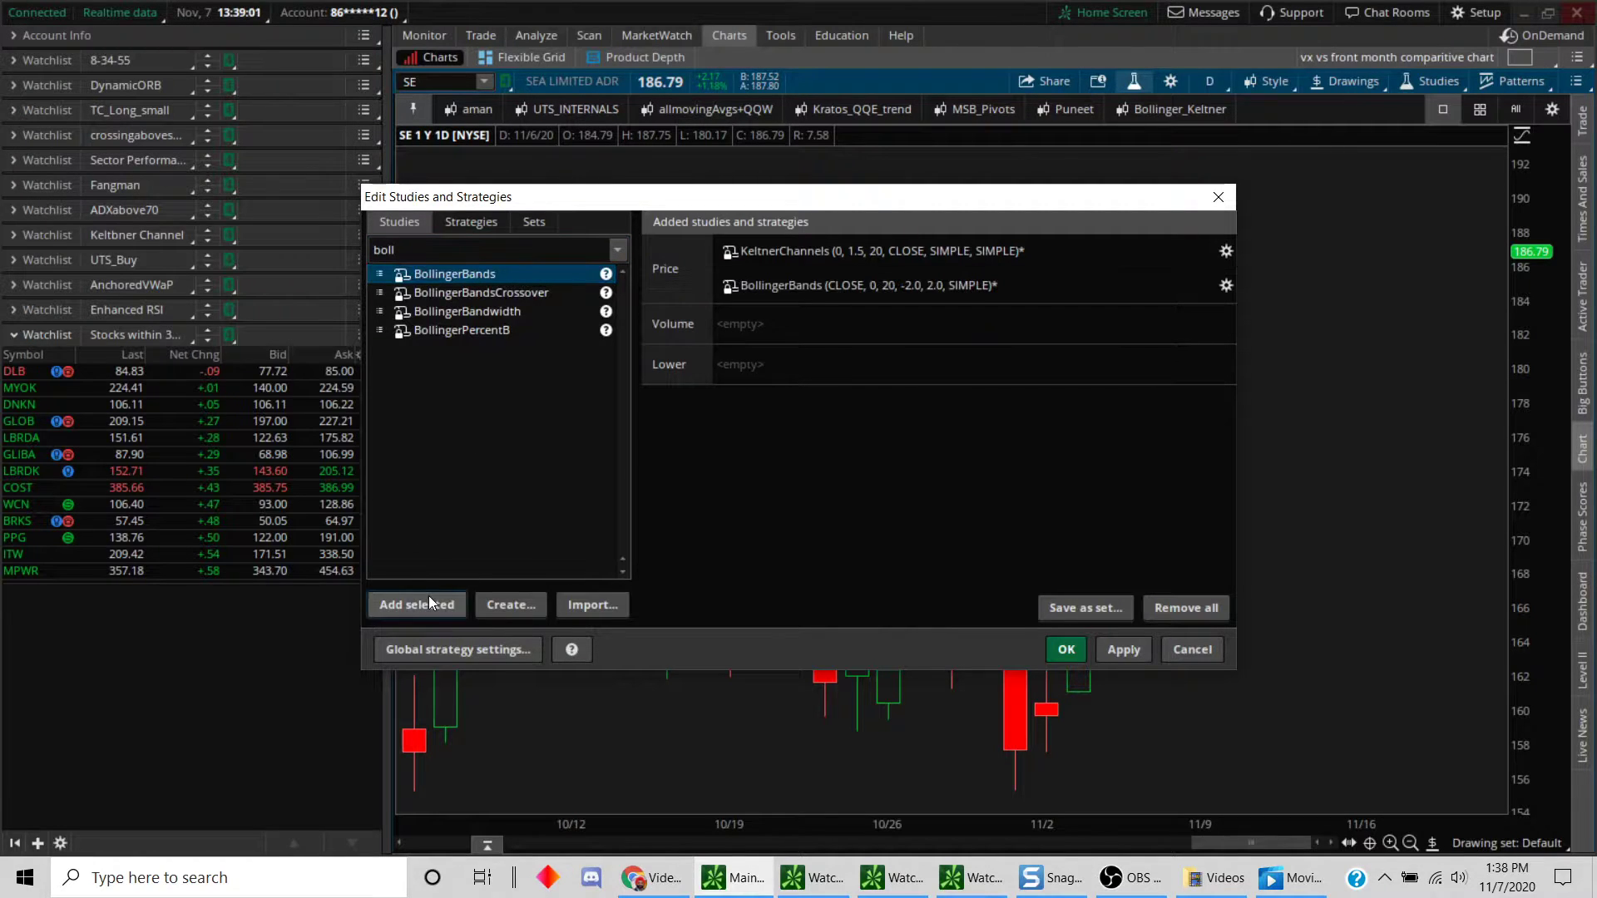
# - Set the BollingerBands upper band colour to magenta and confirm
pyautogui.click(1226, 285)
pyautogui.click(576, 401)
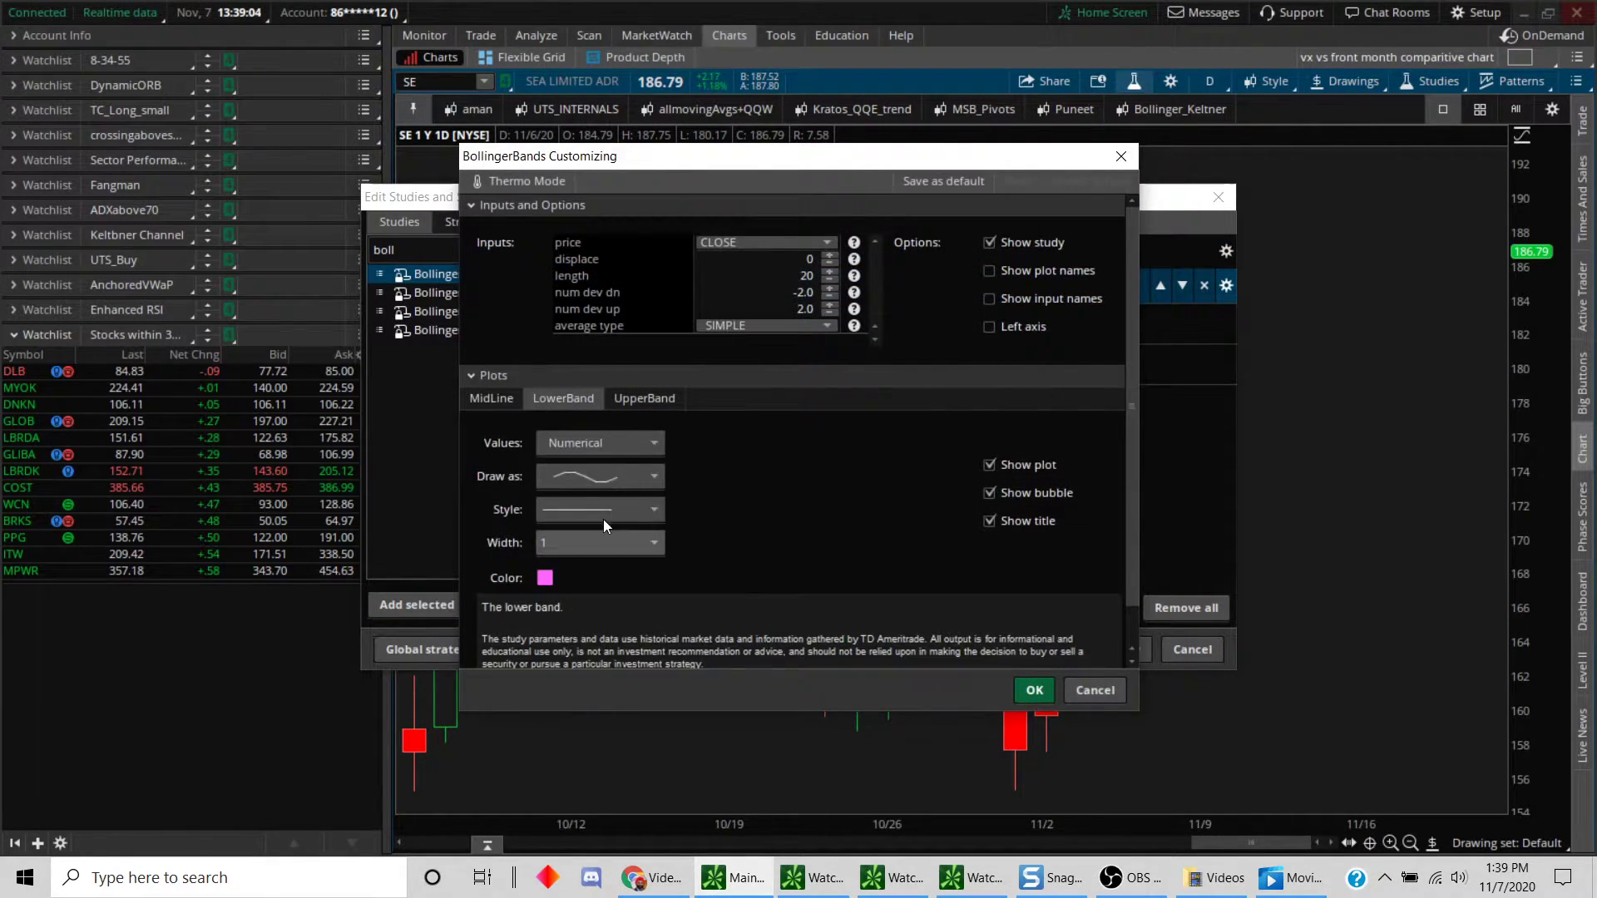
pyautogui.click(630, 398)
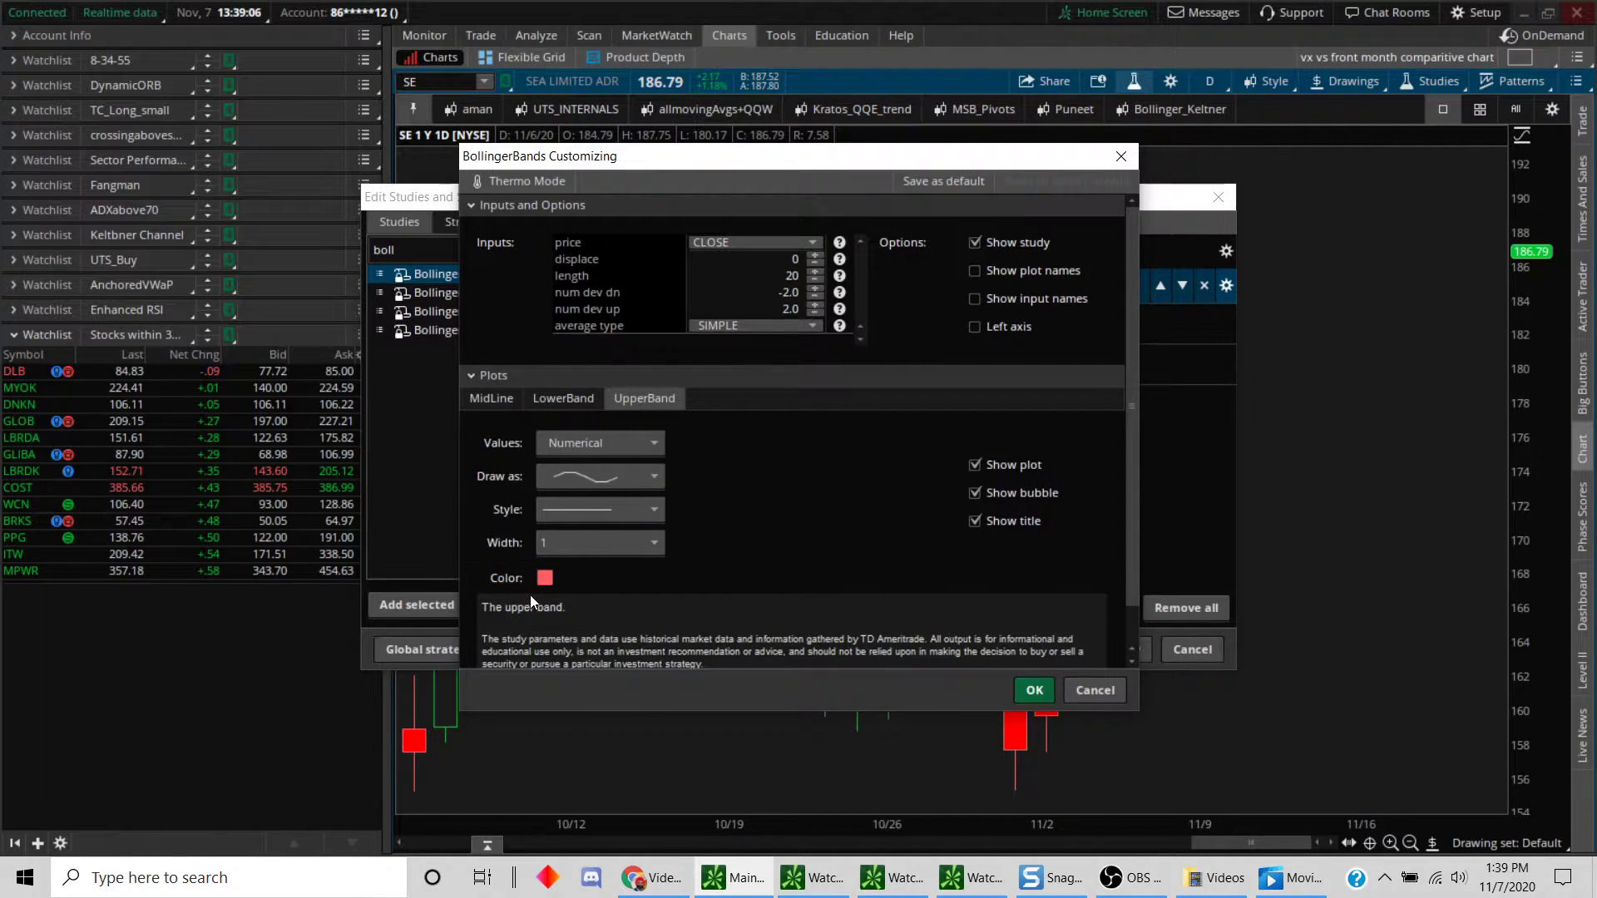
pyautogui.click(545, 577)
pyautogui.click(514, 611)
pyautogui.click(1033, 690)
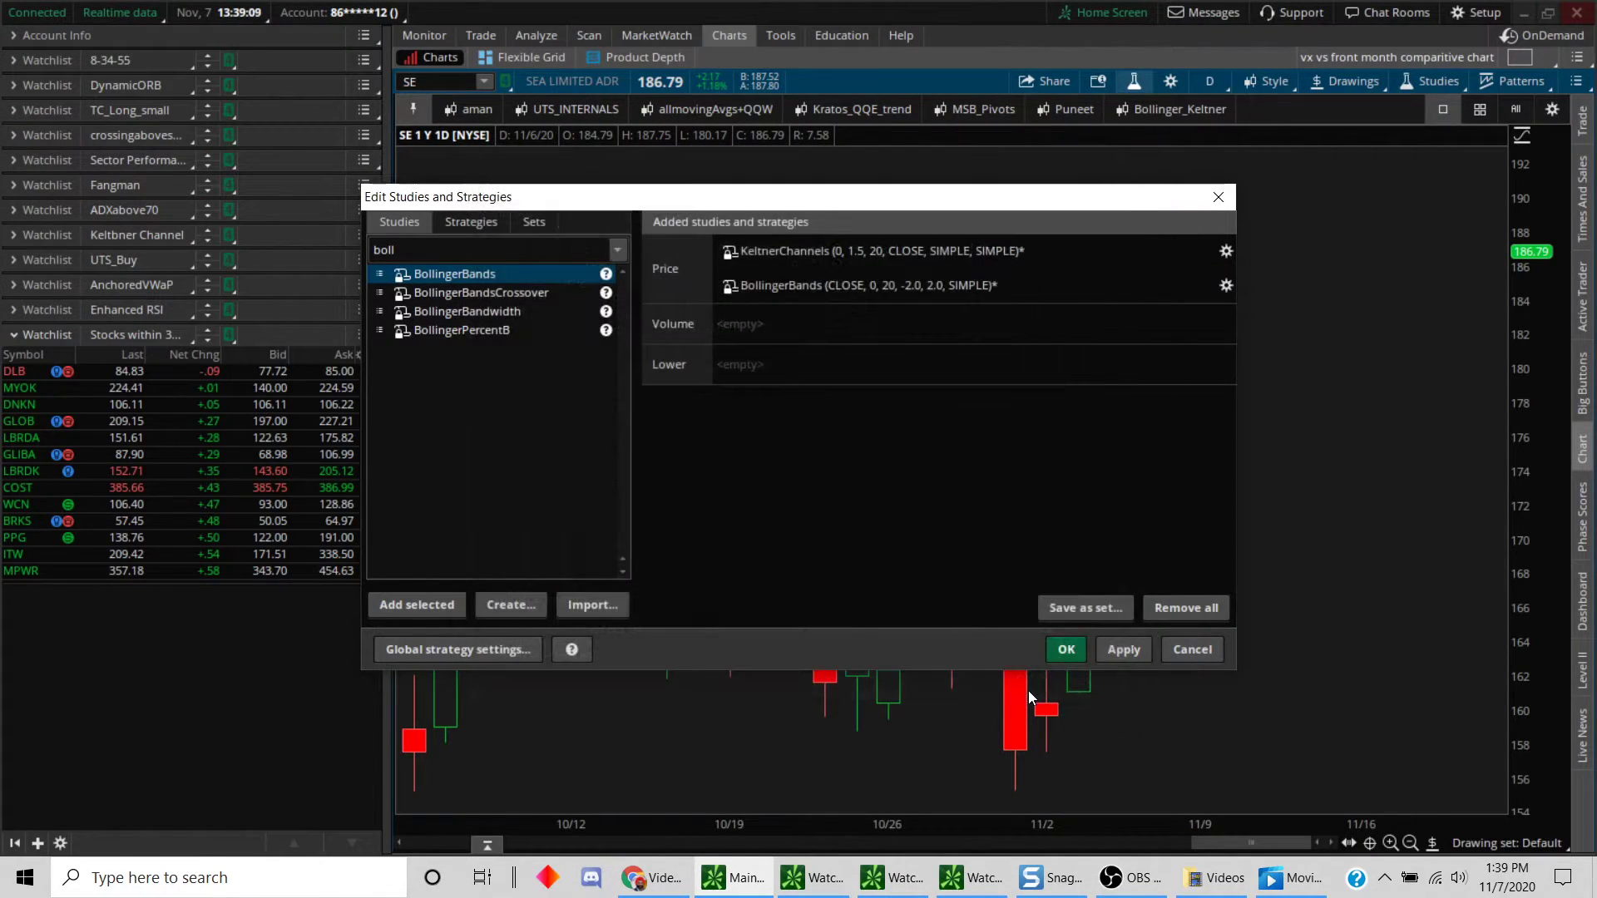
# - Review the BollingerBands thinkScript source, then close the editor window
pyautogui.click(728, 288)
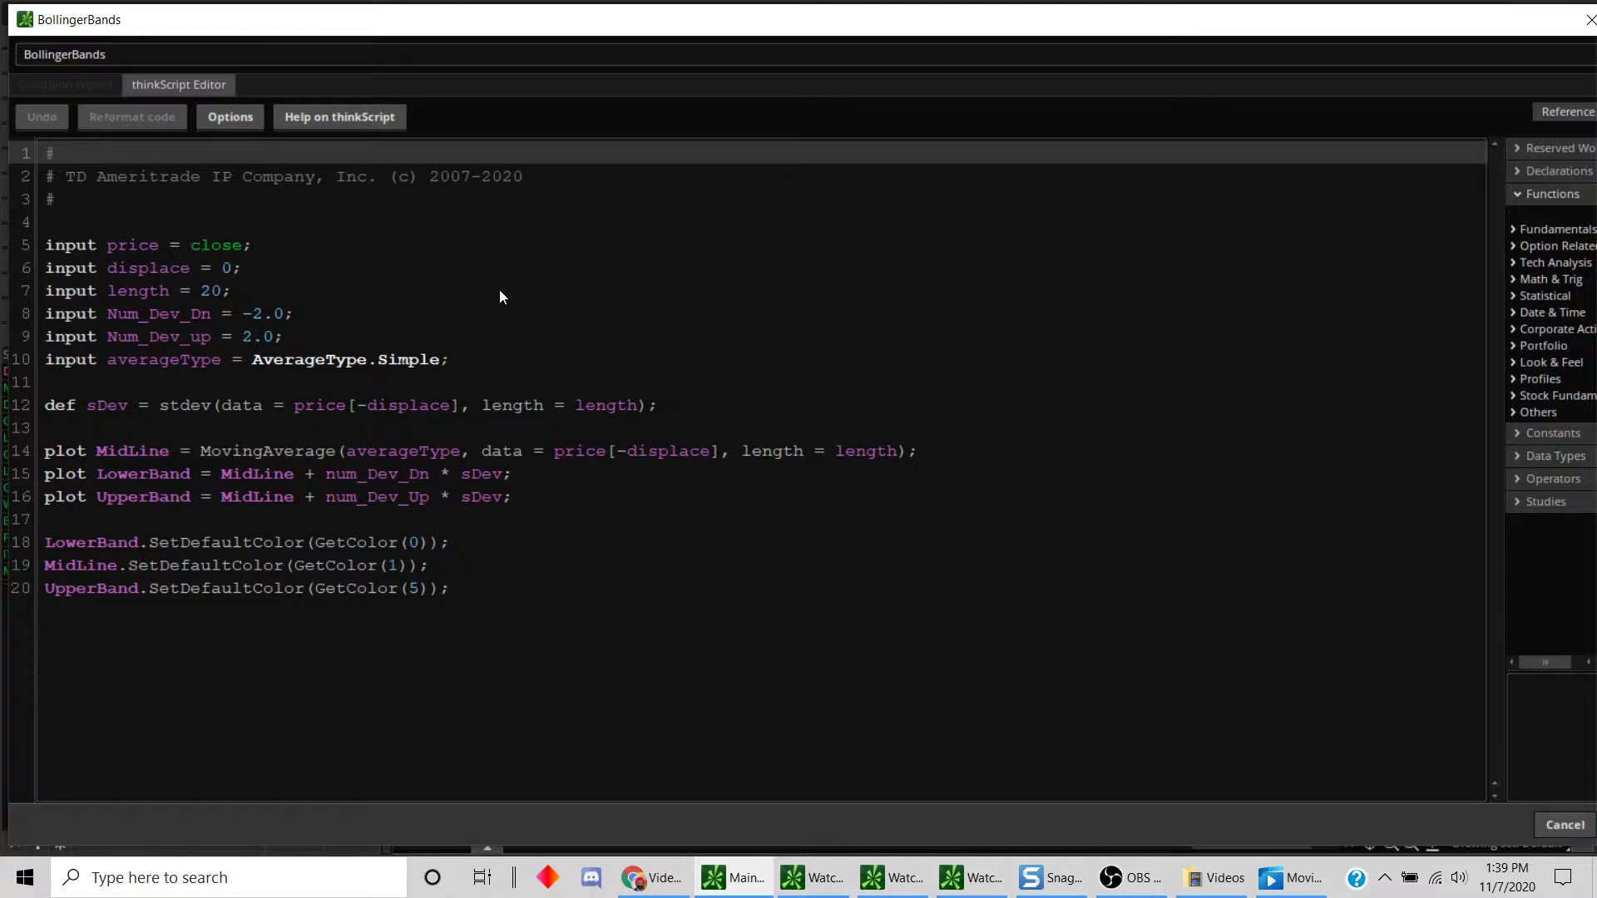
pyautogui.click(1590, 19)
# - Search 'ttm_sq', add TTM_Squeeze as a lower study, and apply Keltner, Bollinger and Squeeze to SE
pyautogui.click(555, 258)
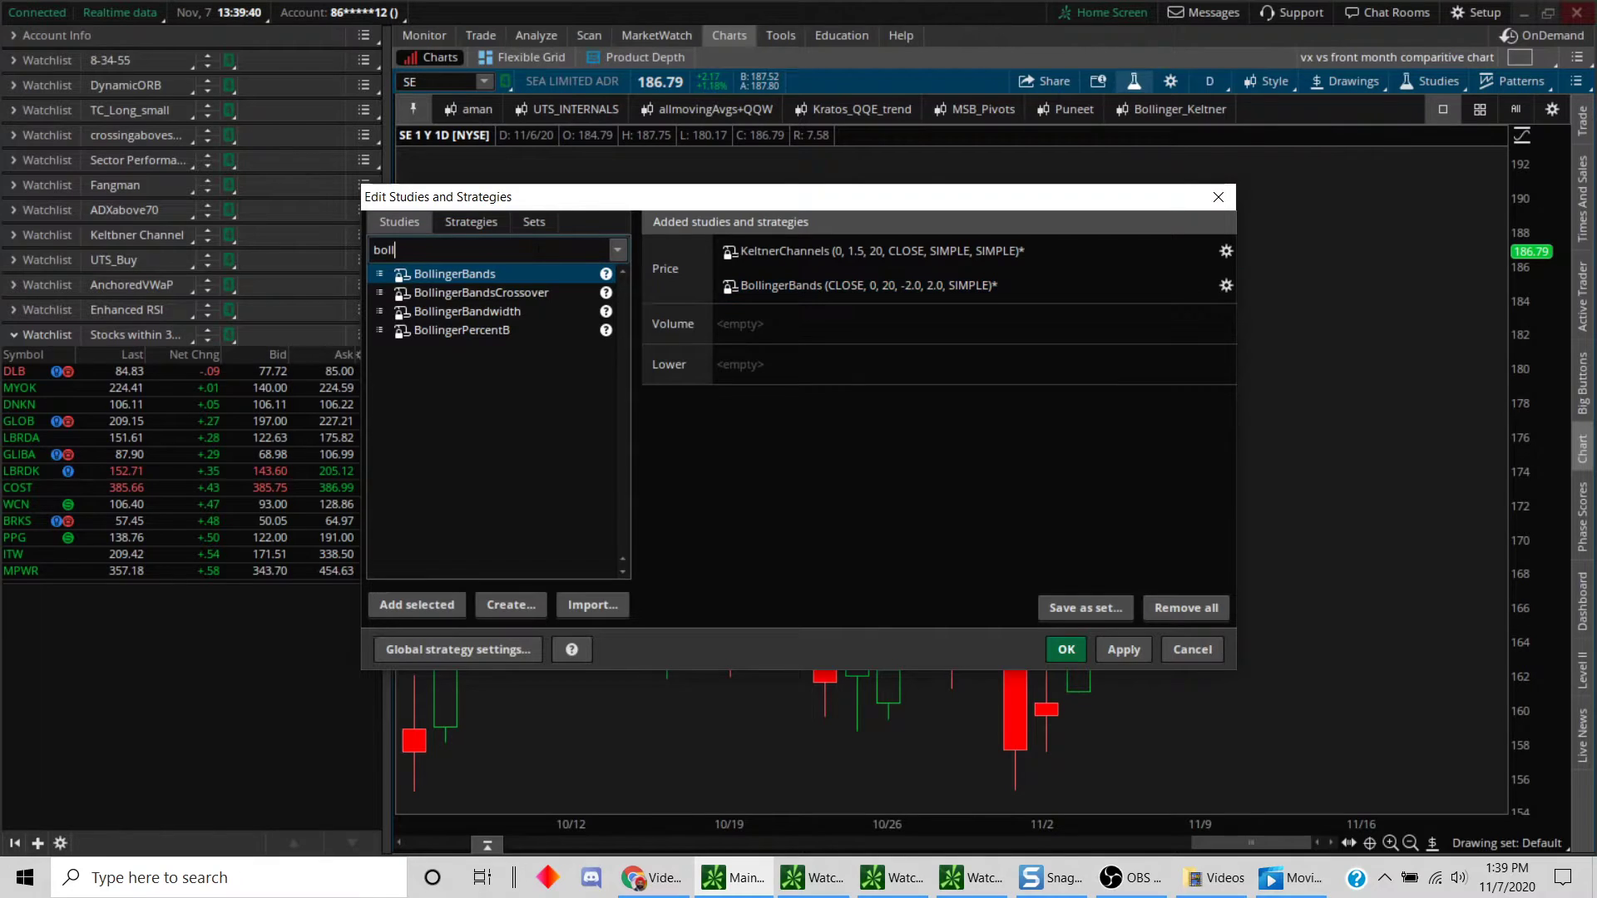
pyautogui.press('BackSpace')
pyautogui.press('BackSpace')
pyautogui.press('BackSpace')
pyautogui.press('BackSpace')
pyautogui.write('ttm')
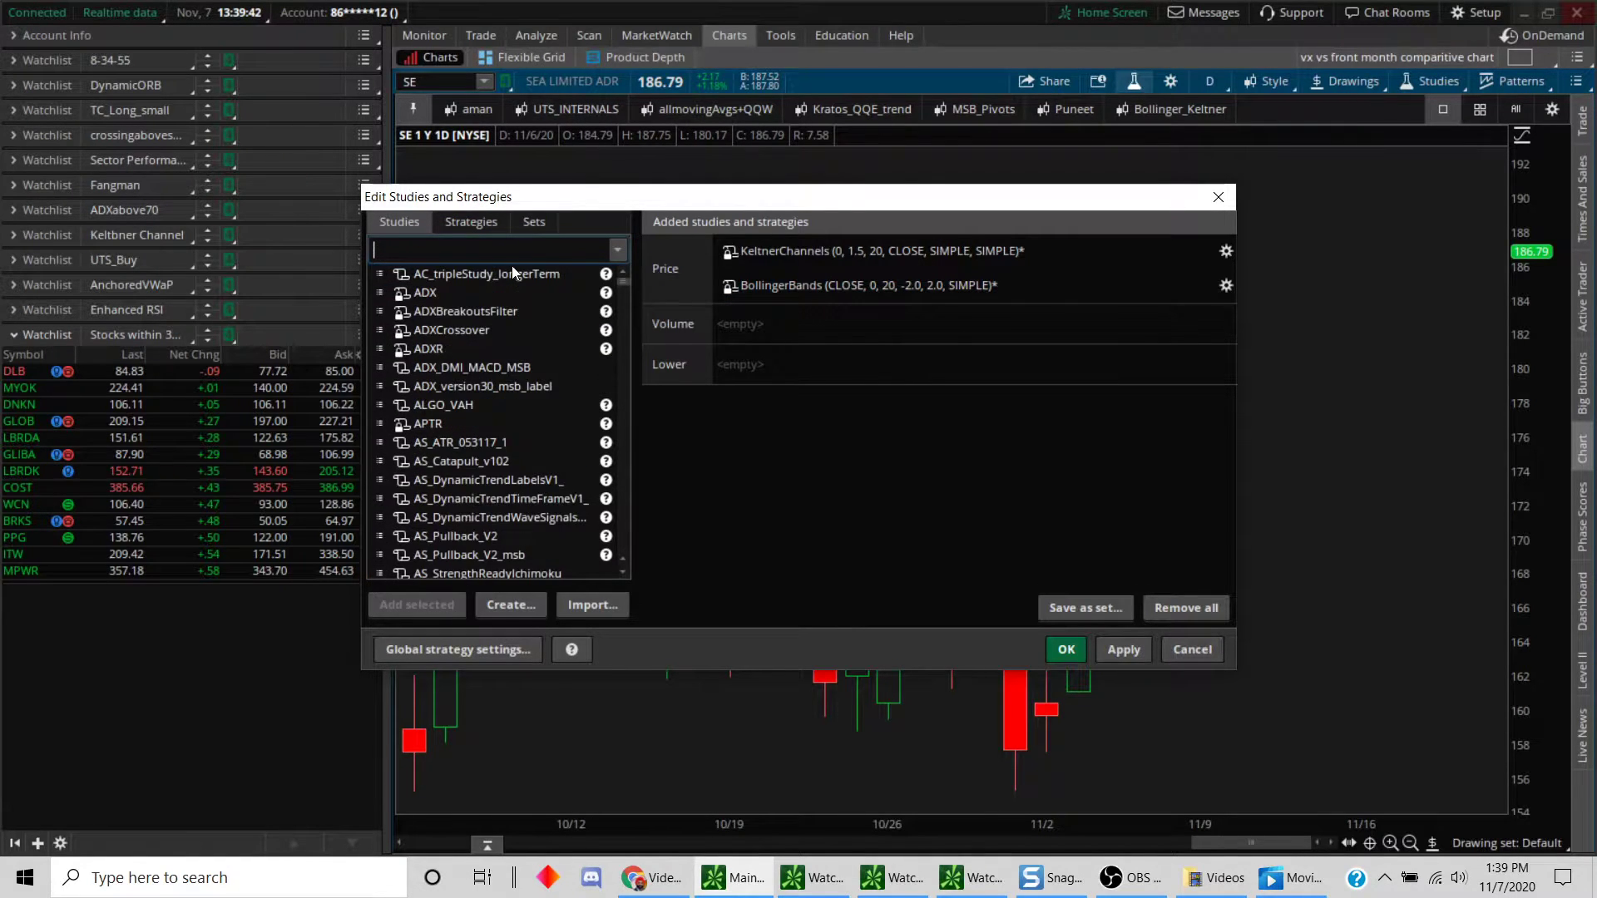
pyautogui.write('_sq')
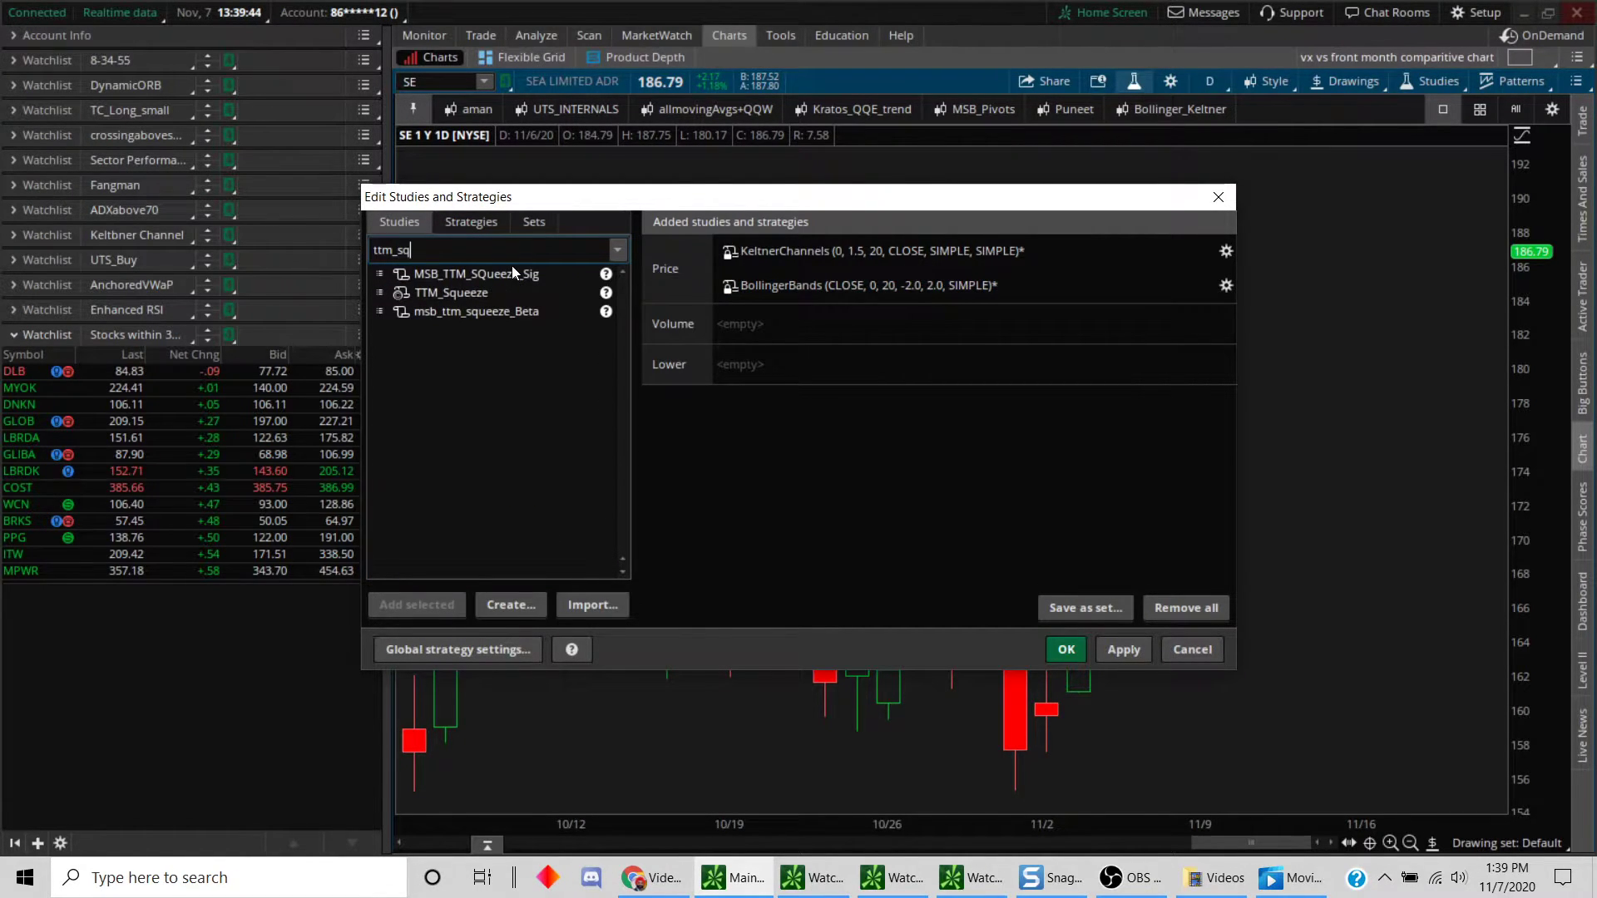
pyautogui.click(467, 296)
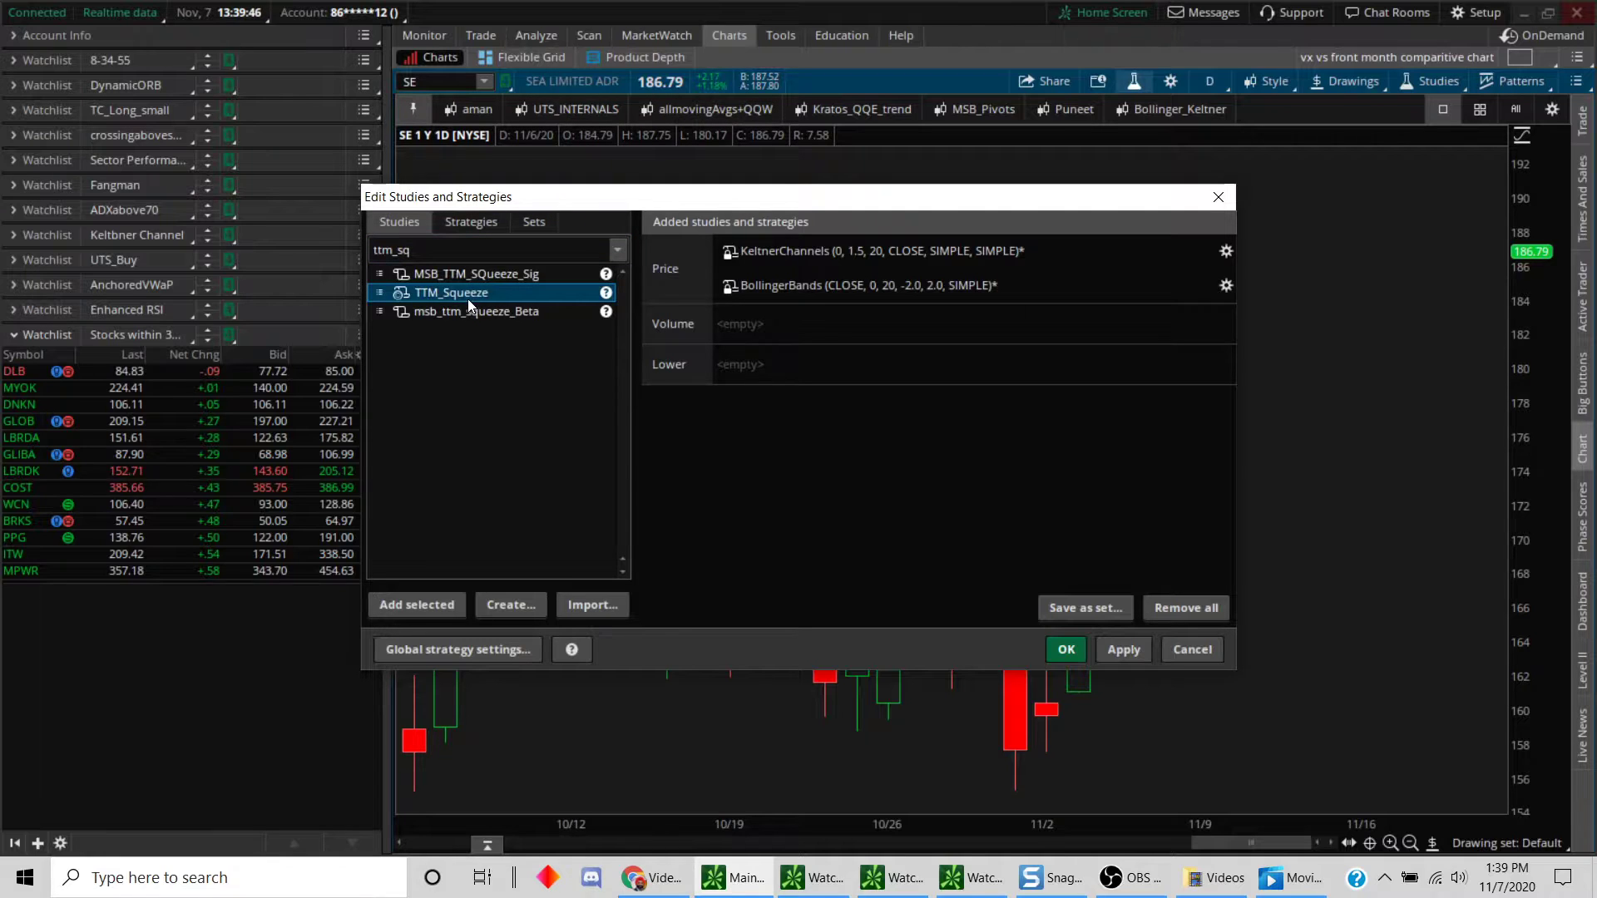
pyautogui.click(432, 606)
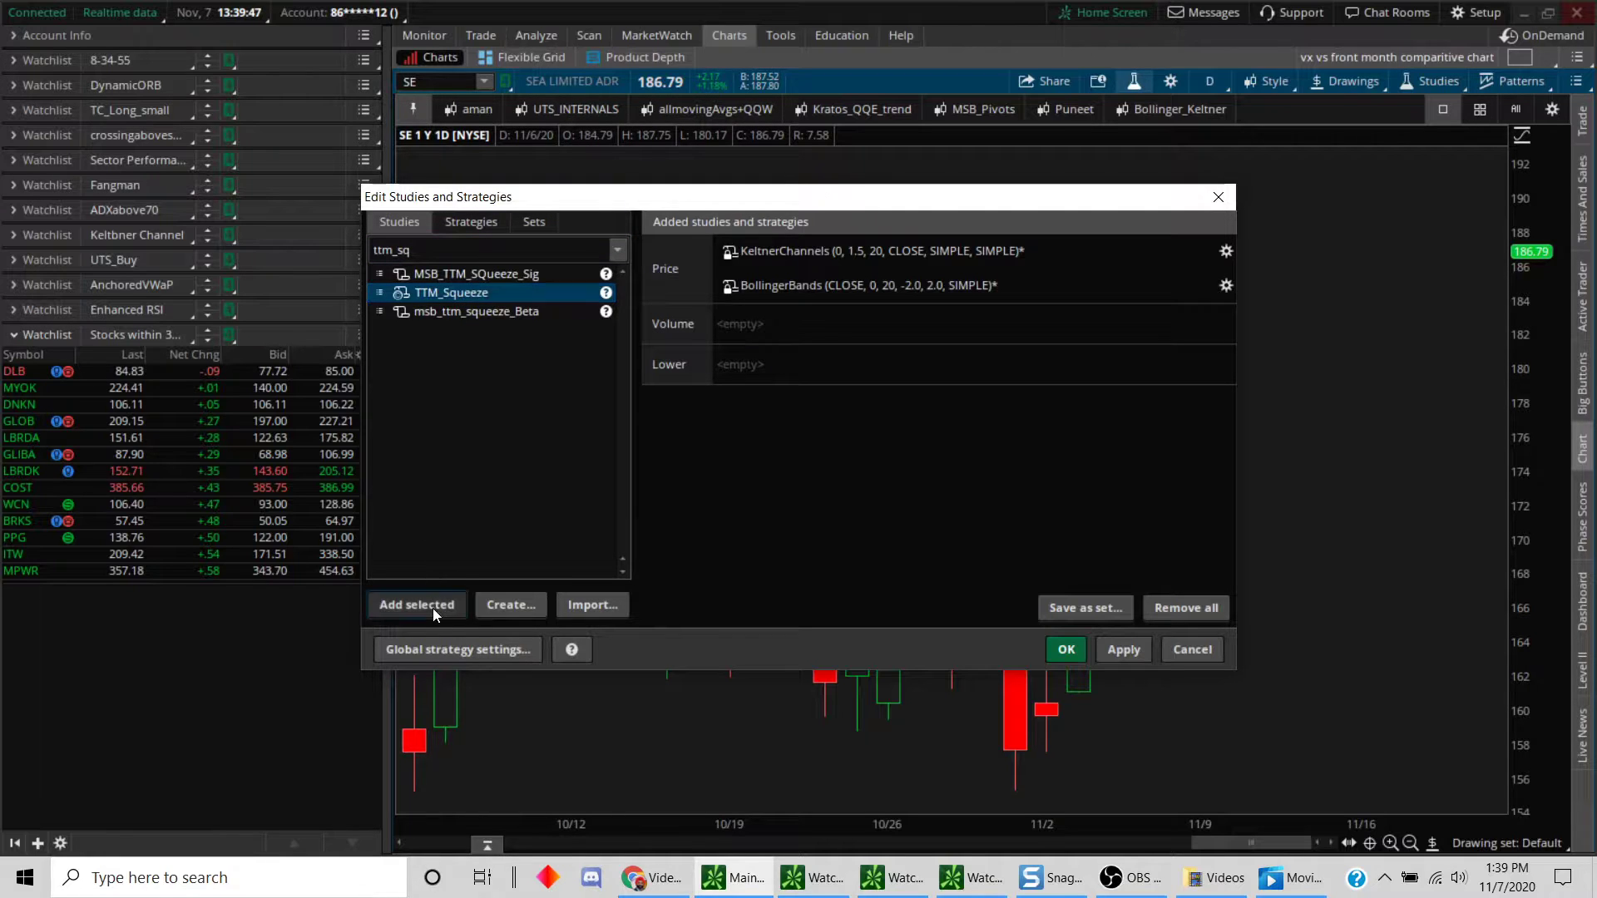
pyautogui.click(1129, 649)
pyautogui.click(1066, 650)
# - Drag the SE chart's price axis to widen its range, compressing candles and bands vertically
pyautogui.scroll(-3, 824, 466)
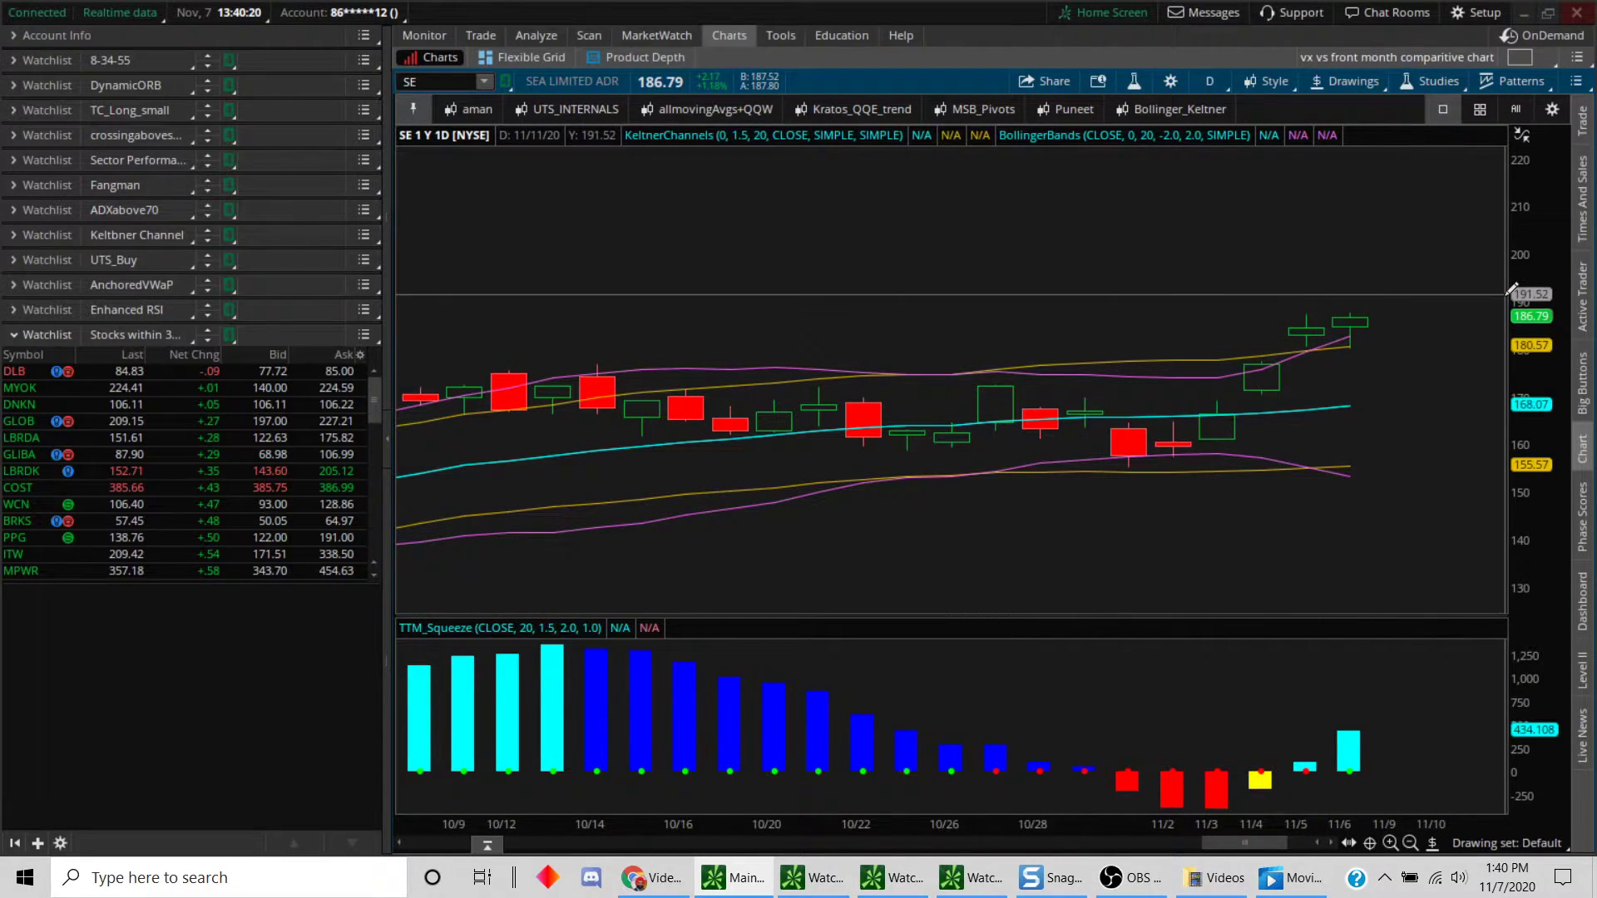
pyautogui.moveTo(1512, 293); pyautogui.dragTo(1421, 398)
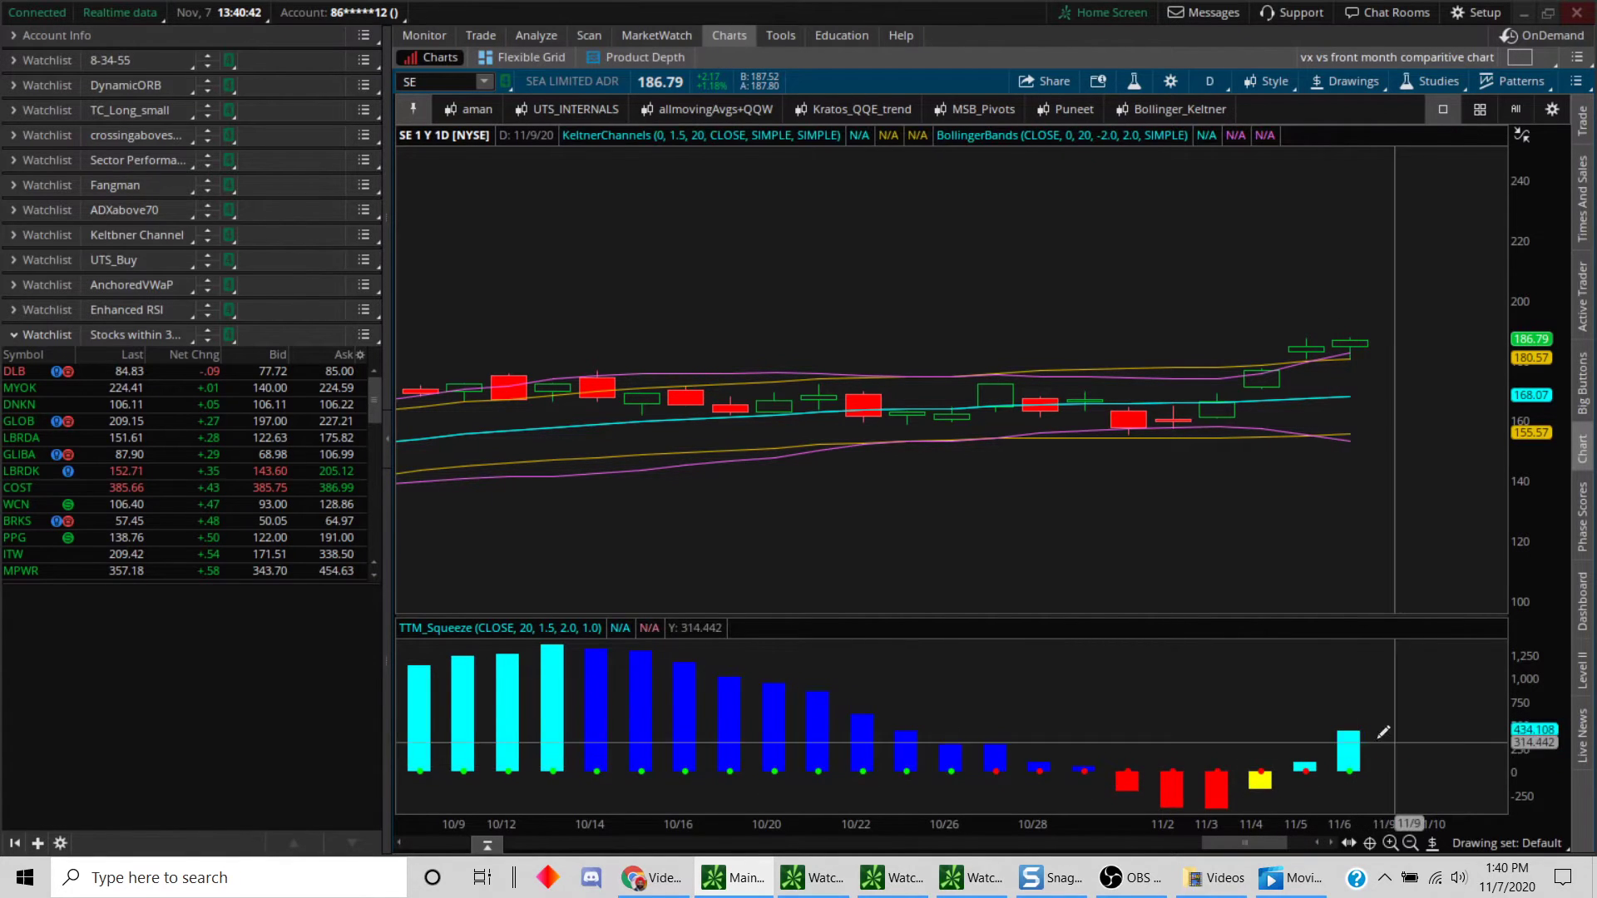
# - On the Scan page, add three study filters to the Stock Hacker scan
pyautogui.click(581, 35)
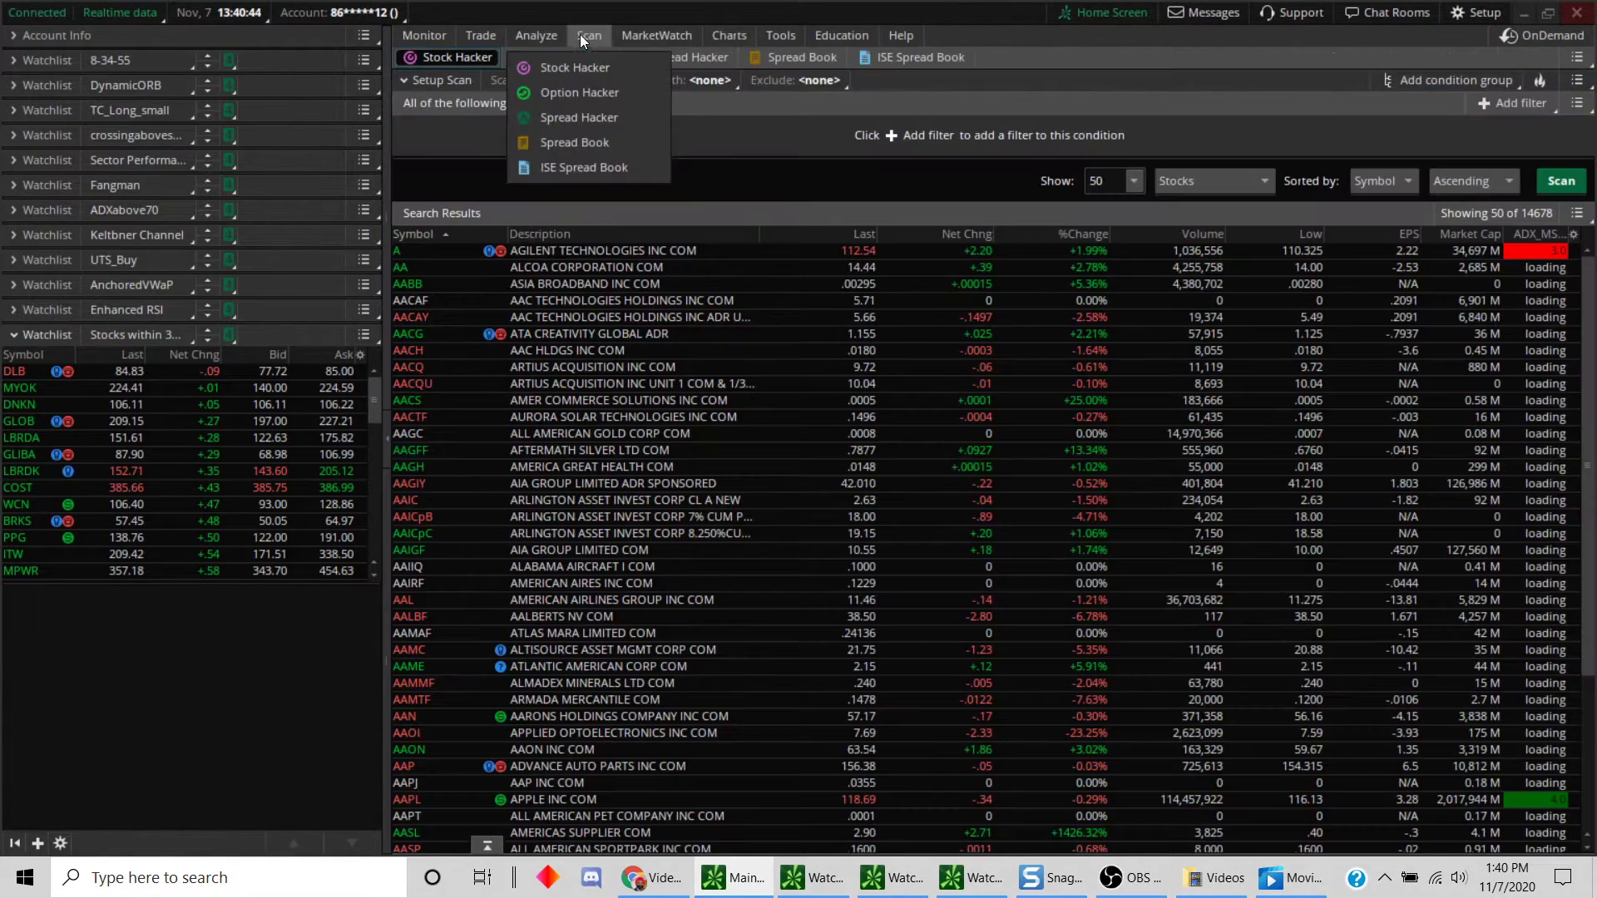
pyautogui.click(1524, 103)
pyautogui.click(1489, 209)
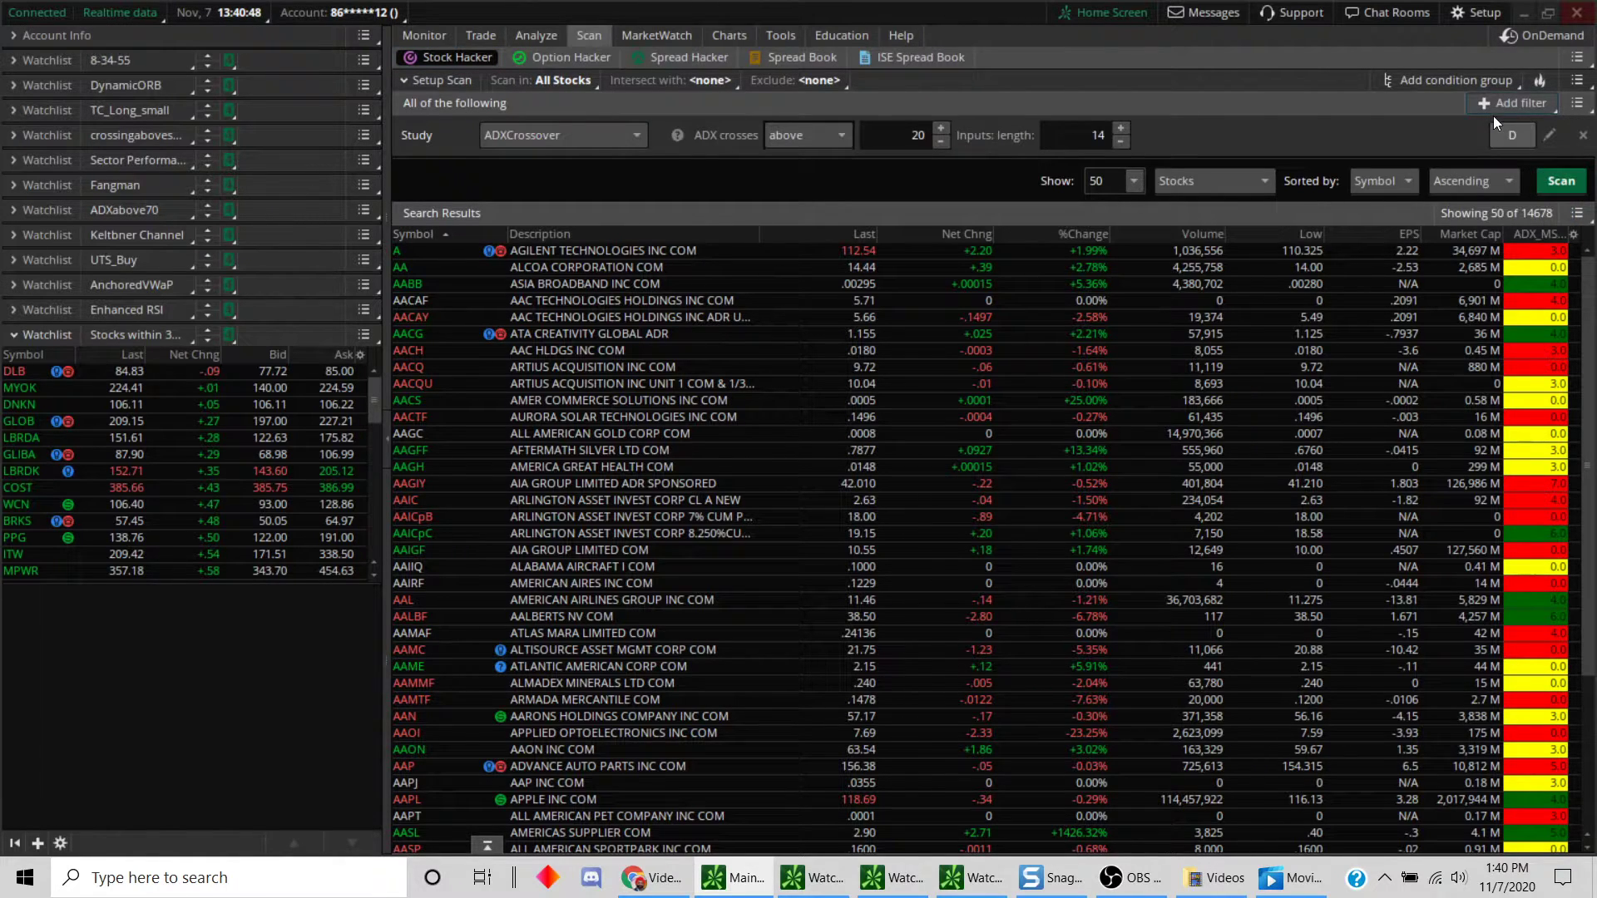
pyautogui.click(1500, 103)
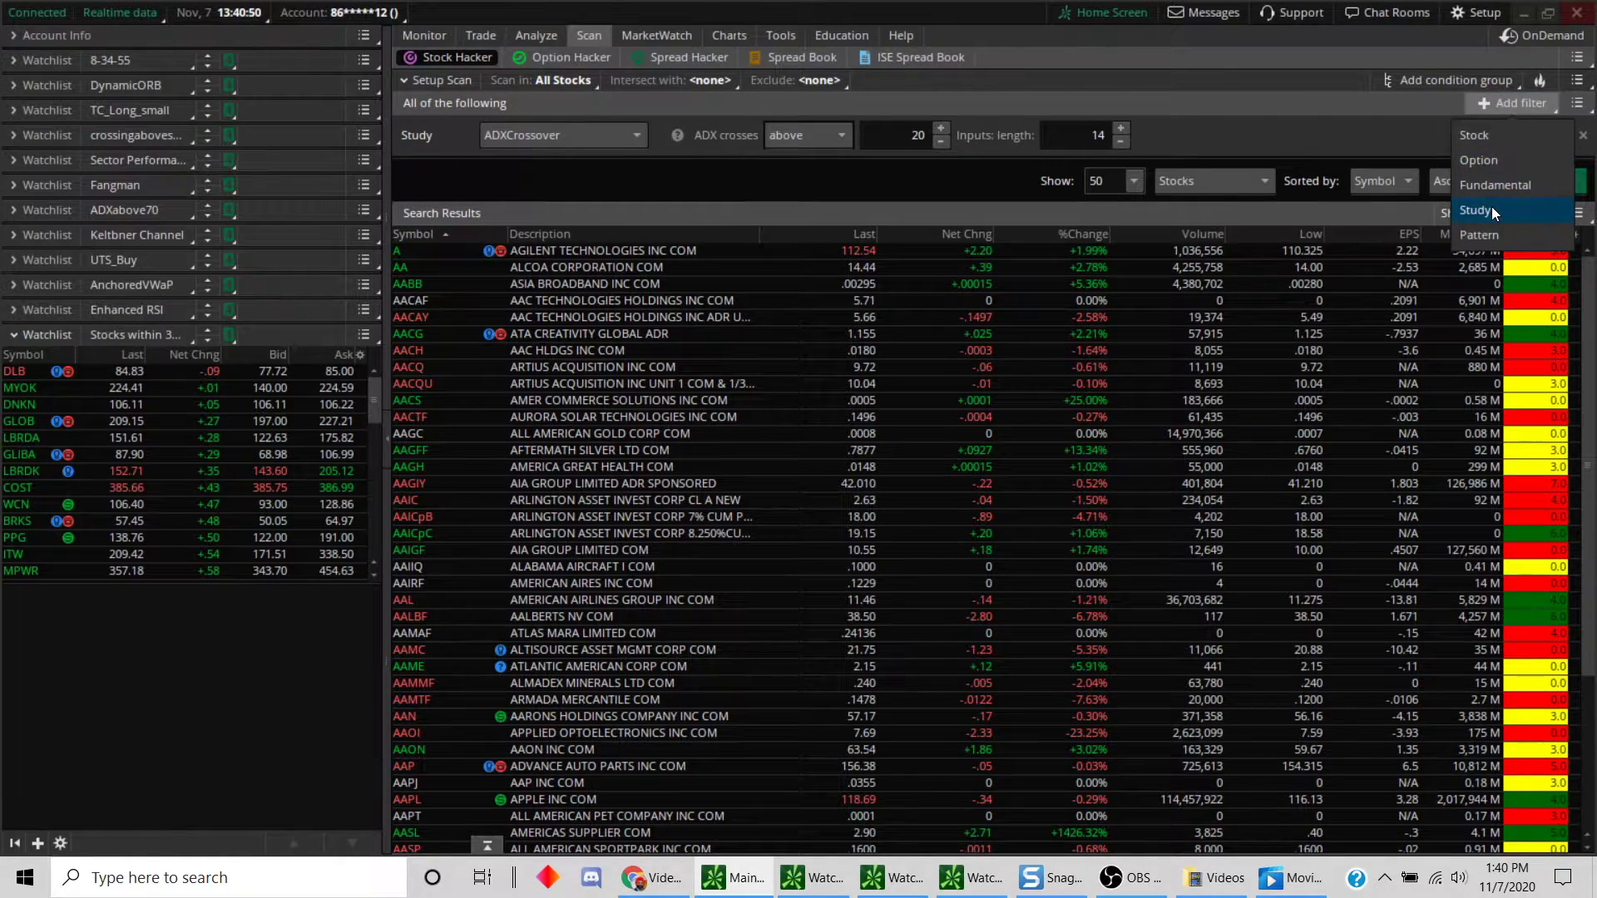
pyautogui.click(1494, 207)
pyautogui.click(1505, 100)
pyautogui.click(1493, 211)
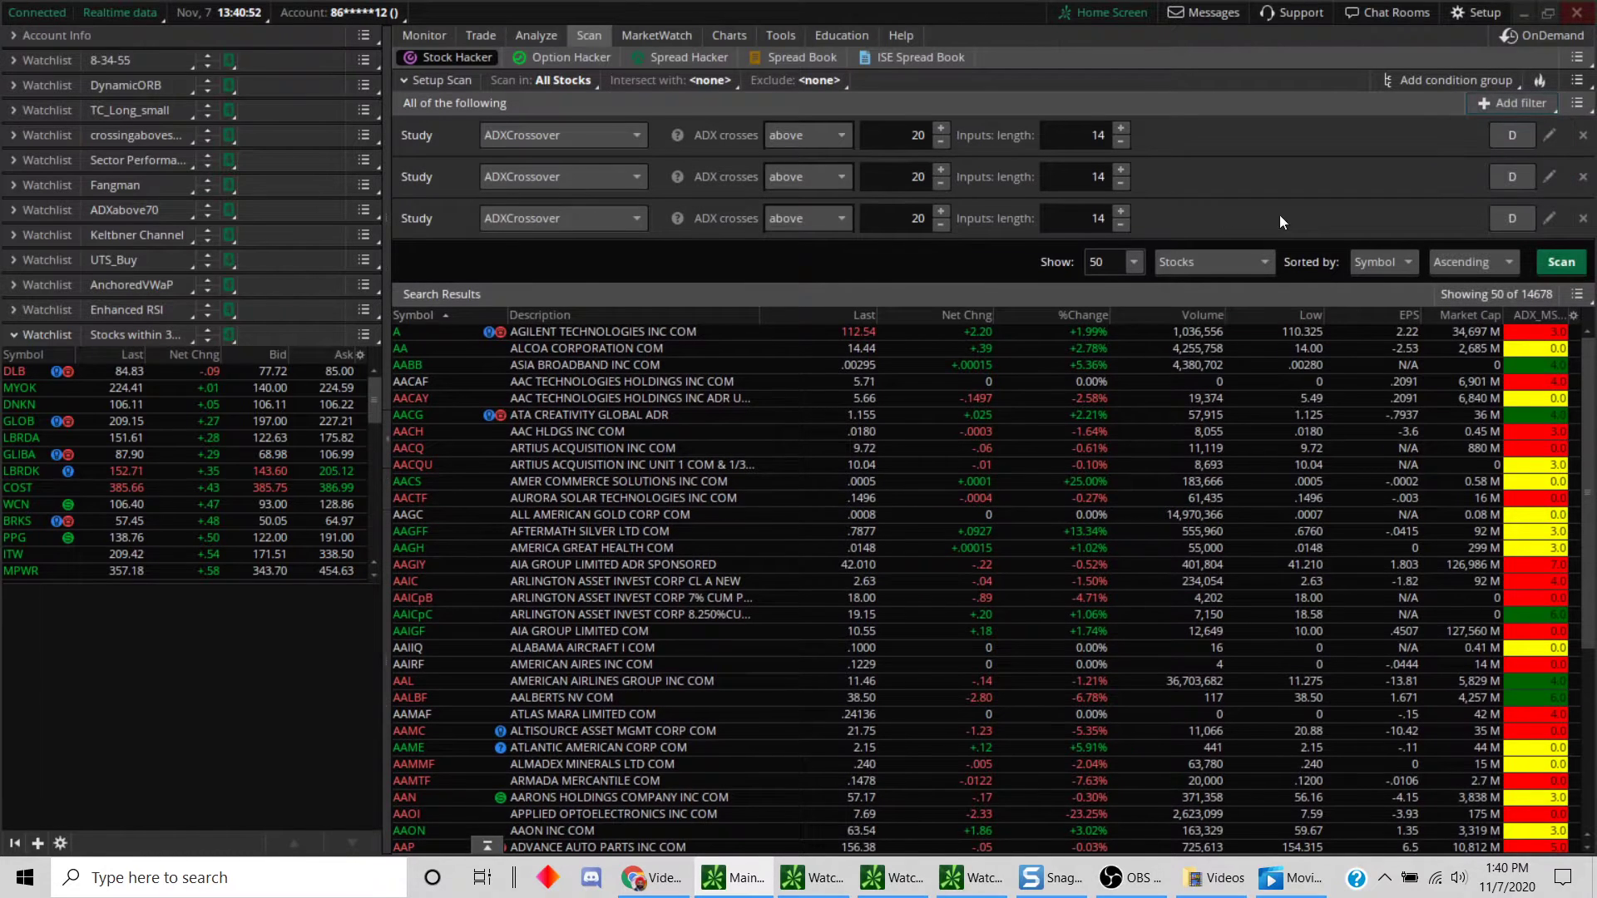
# - Change the first filter's condition to TTM_Squeeze plot SqueezeAlert is false
pyautogui.click(1550, 135)
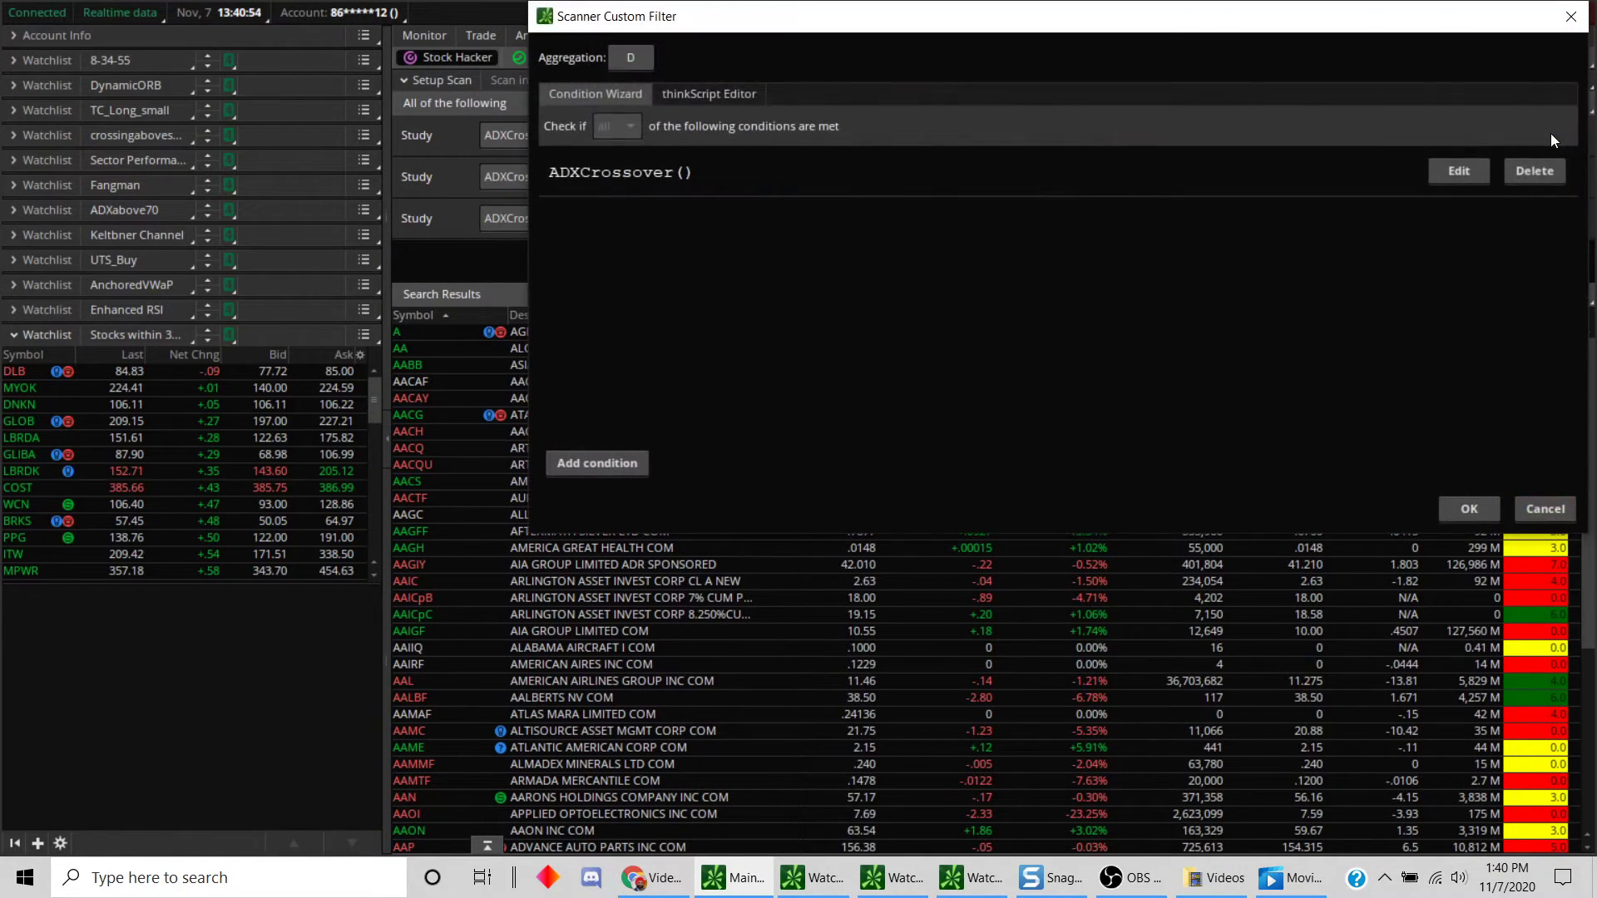
pyautogui.click(1459, 172)
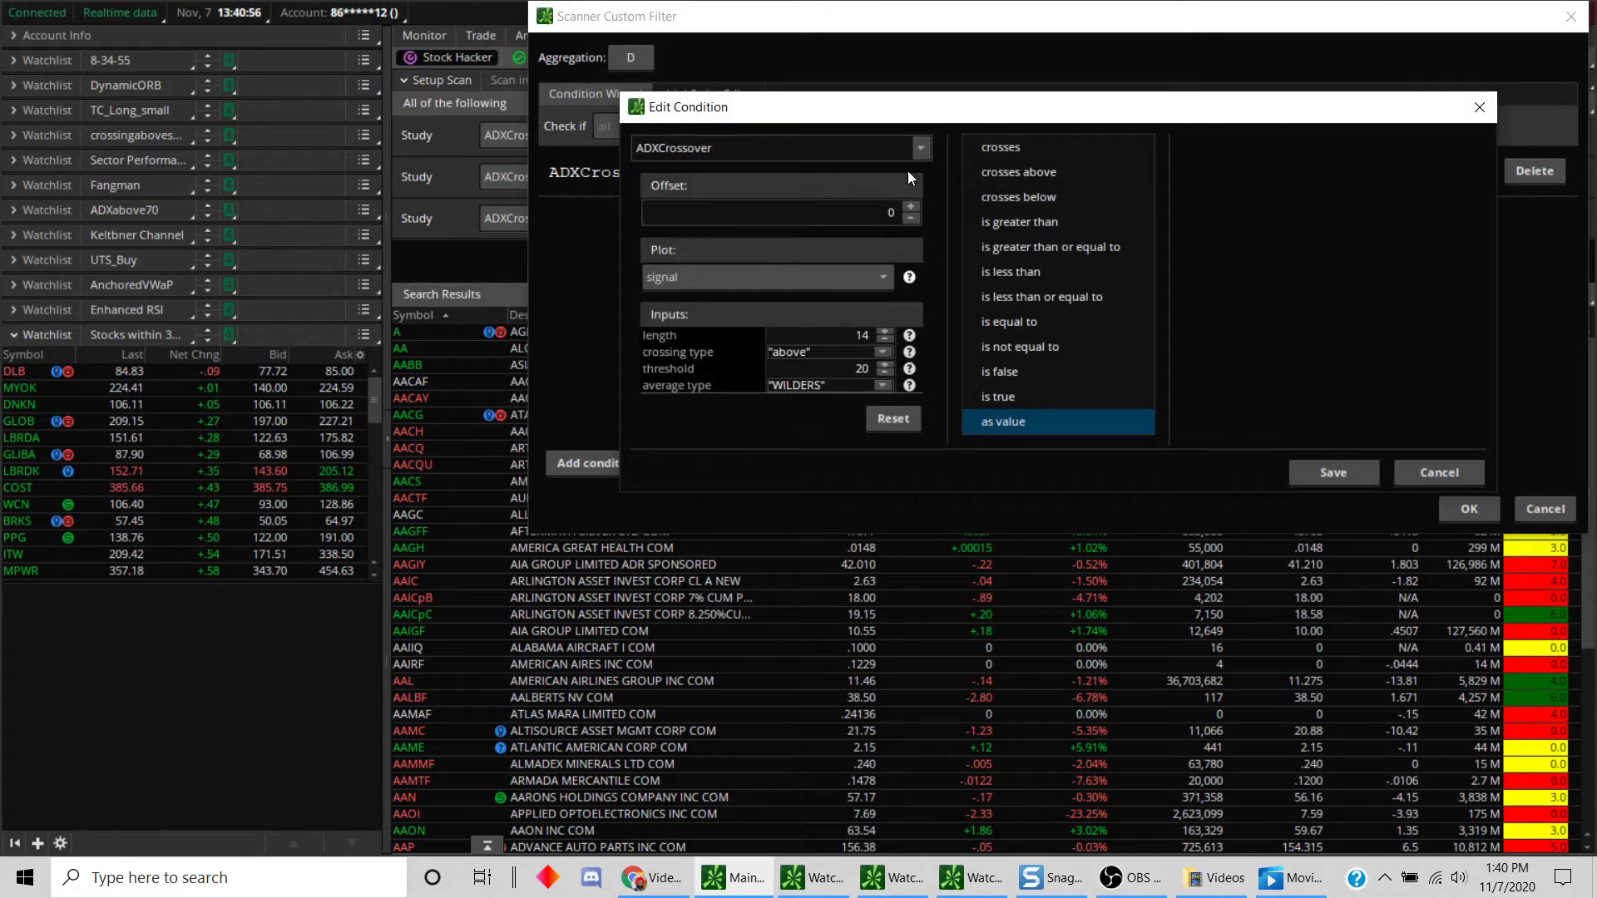
pyautogui.click(920, 147)
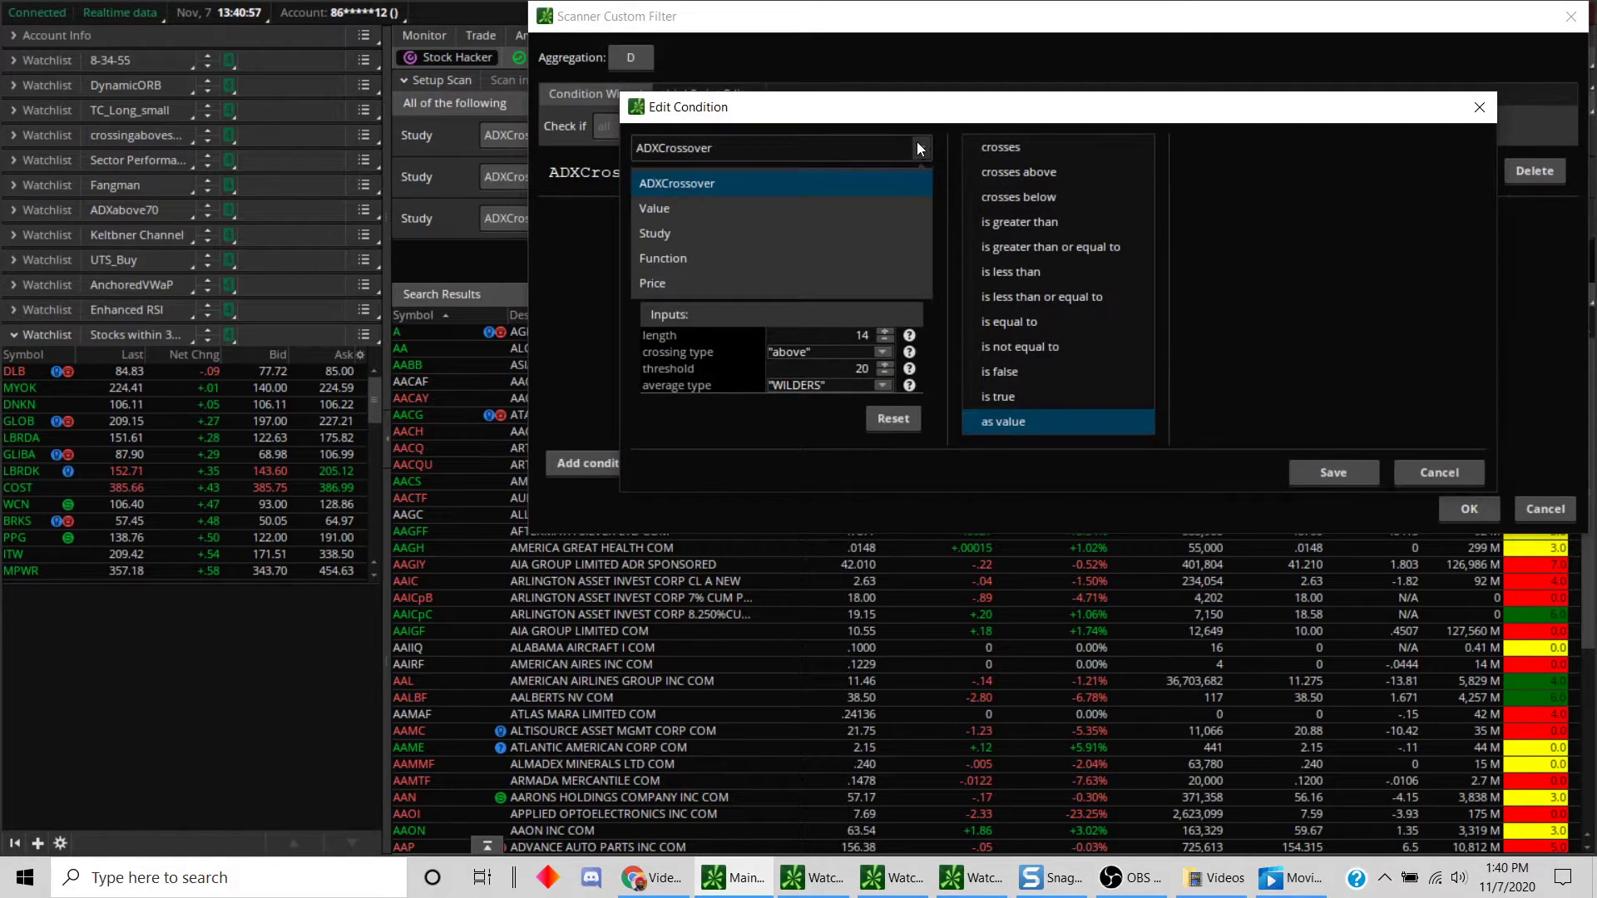
pyautogui.click(711, 232)
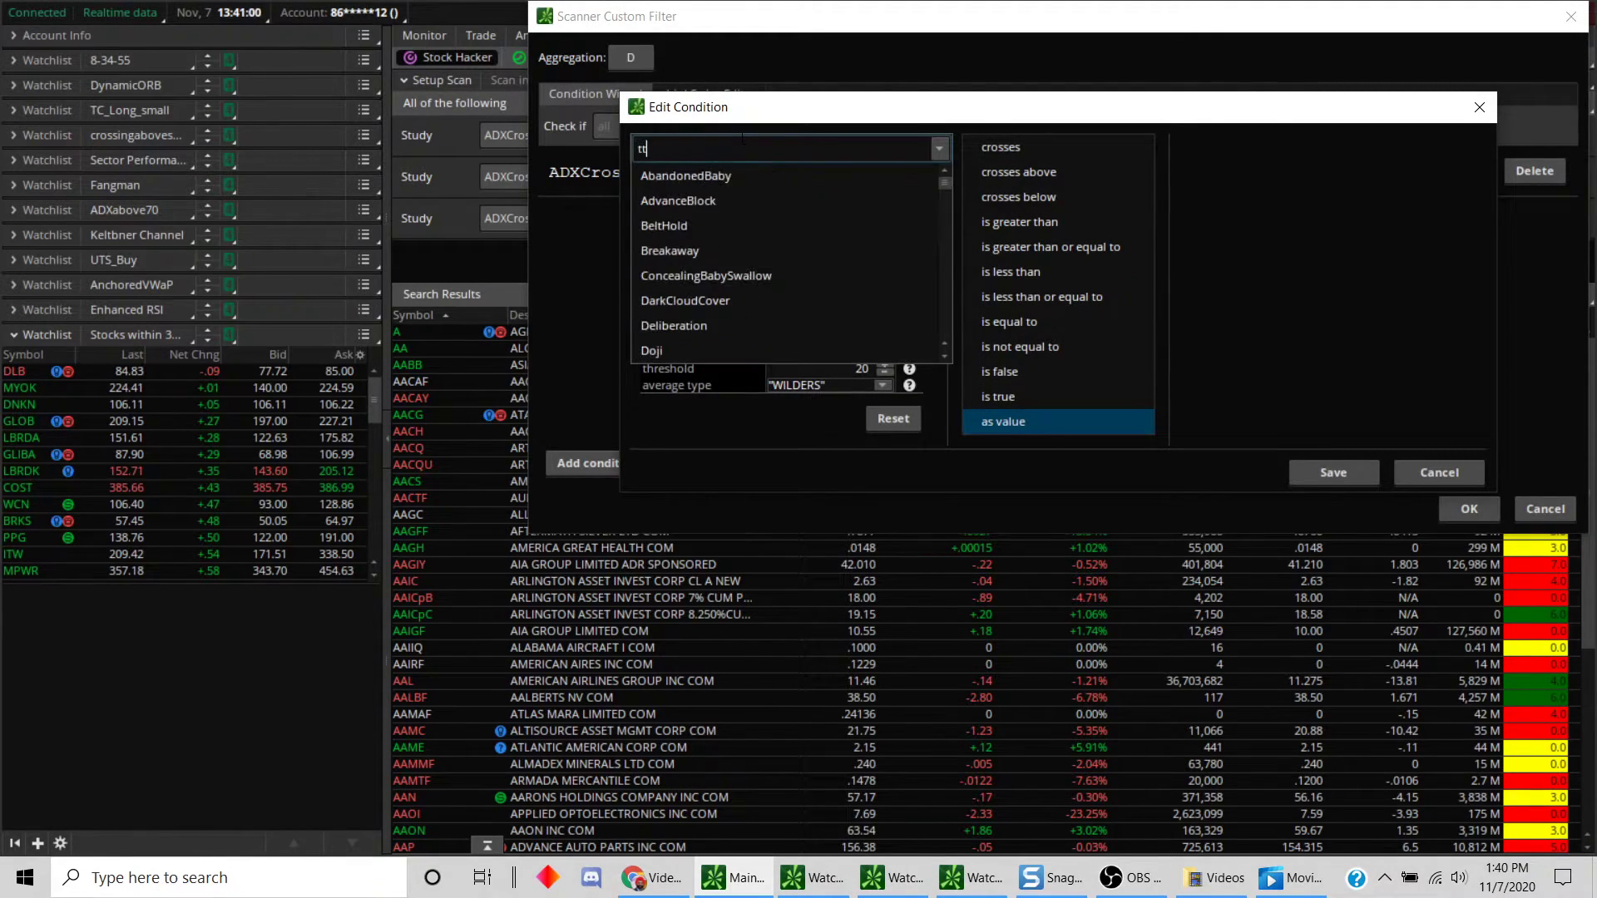
pyautogui.write('ttm_sq')
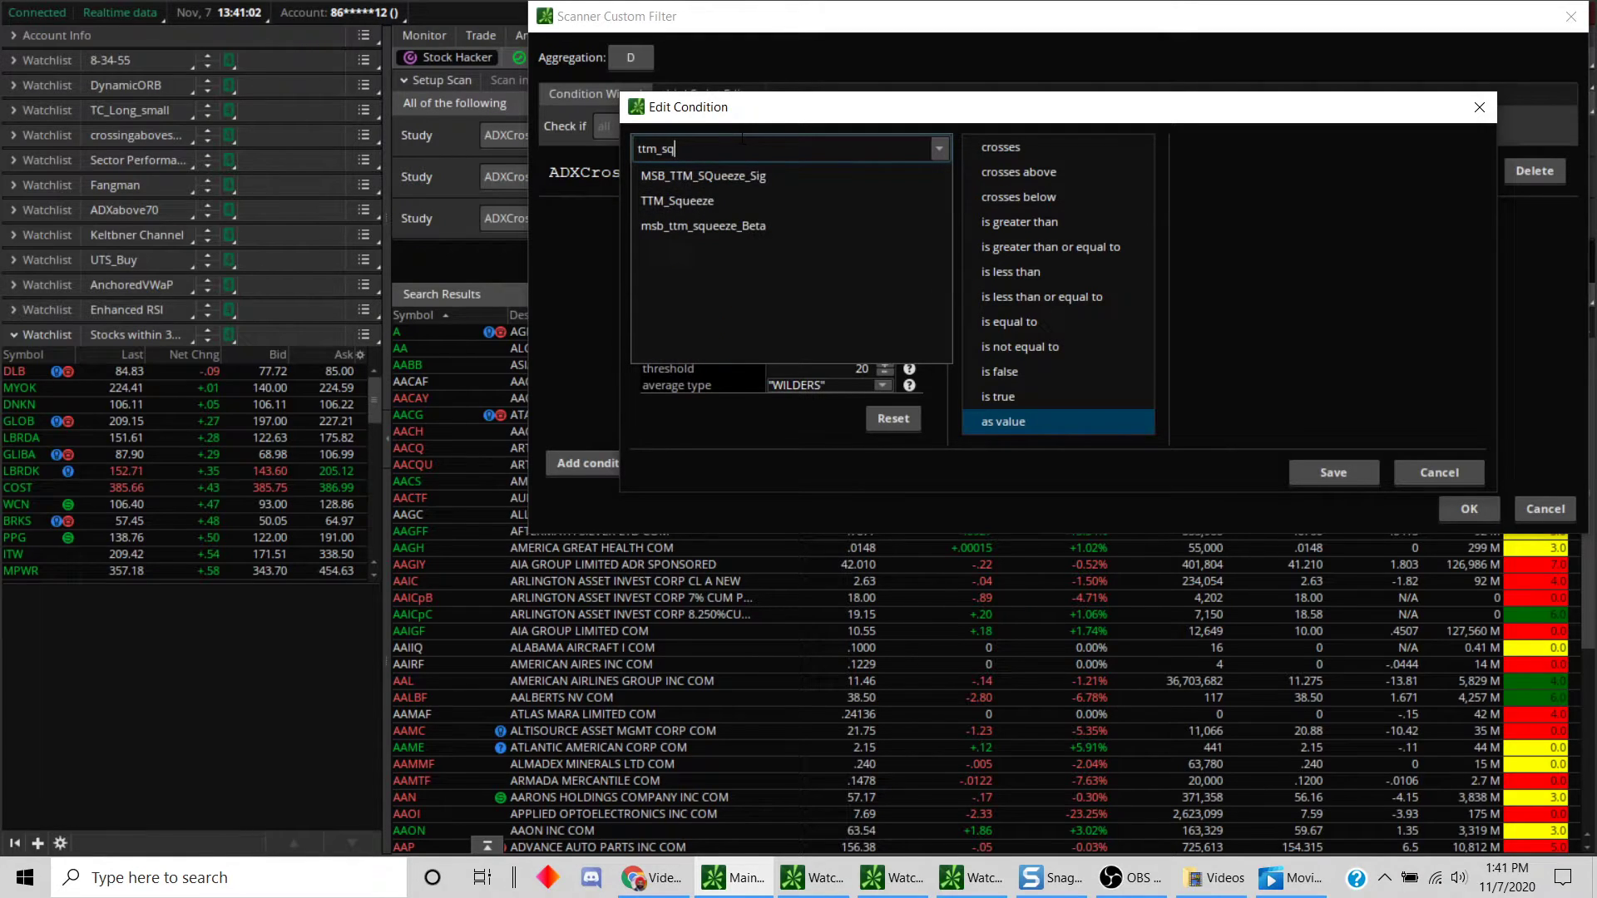
pyautogui.click(777, 208)
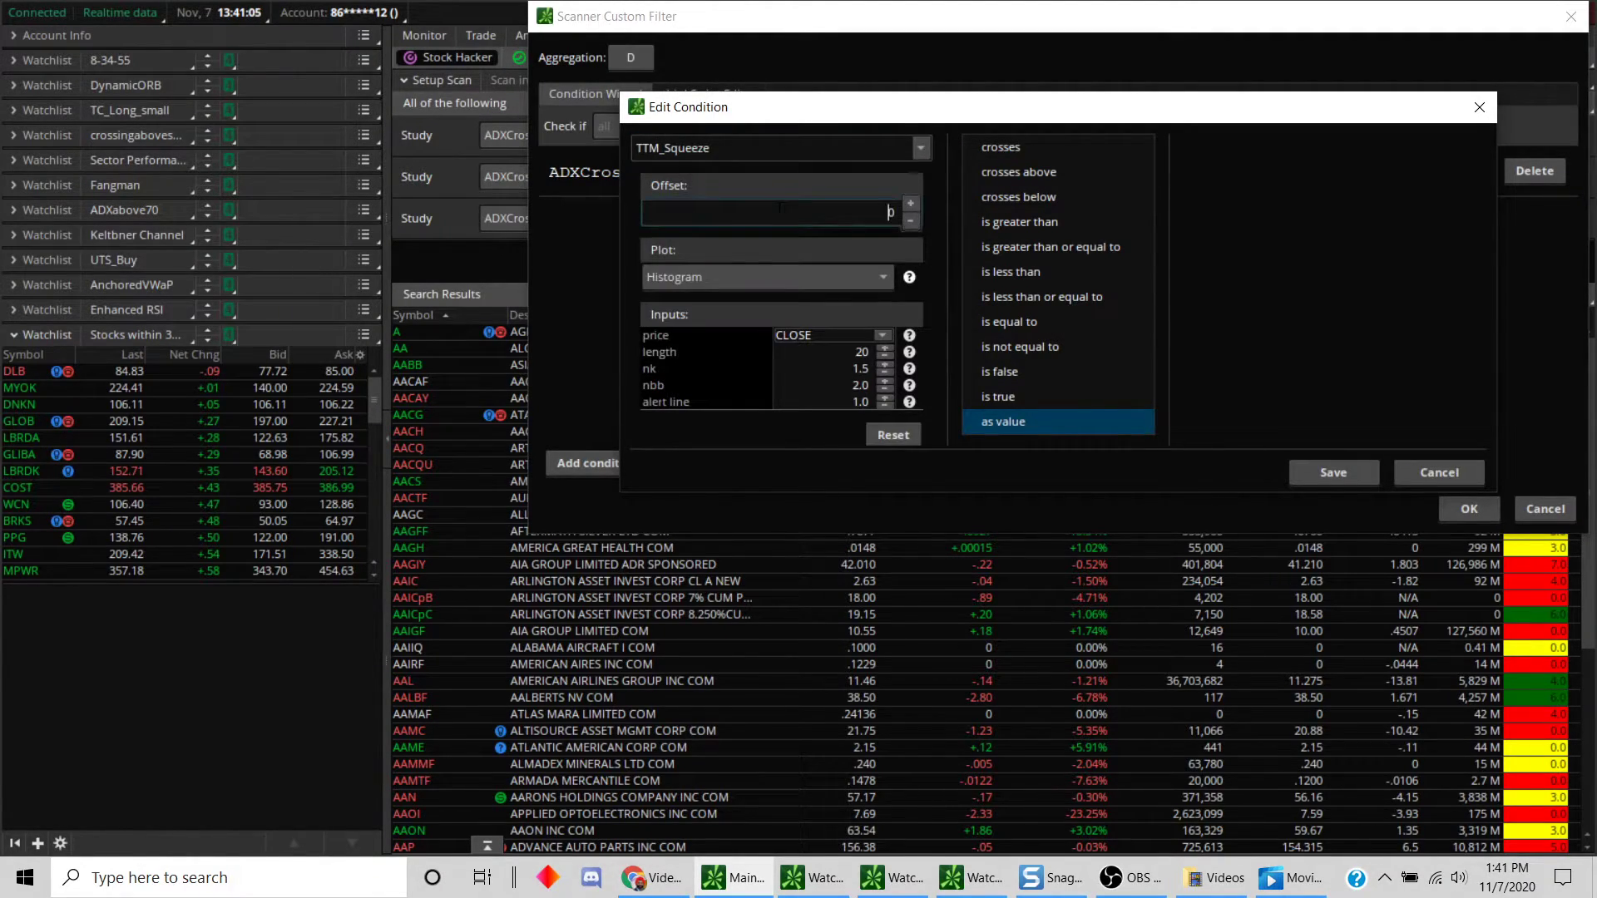
pyautogui.click(782, 276)
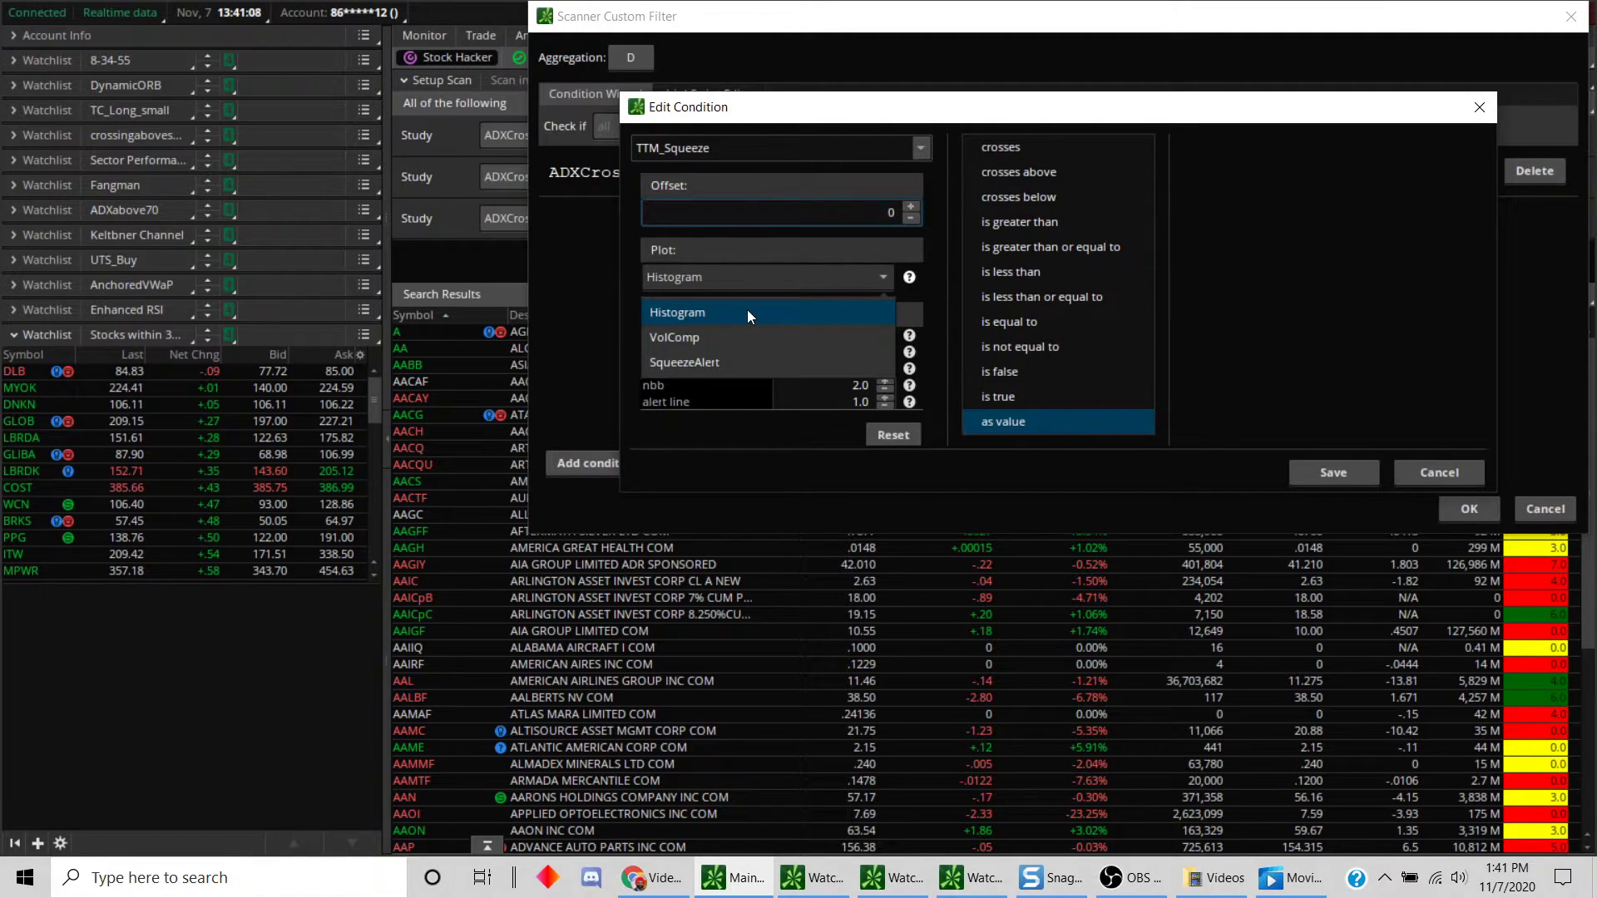
pyautogui.click(696, 361)
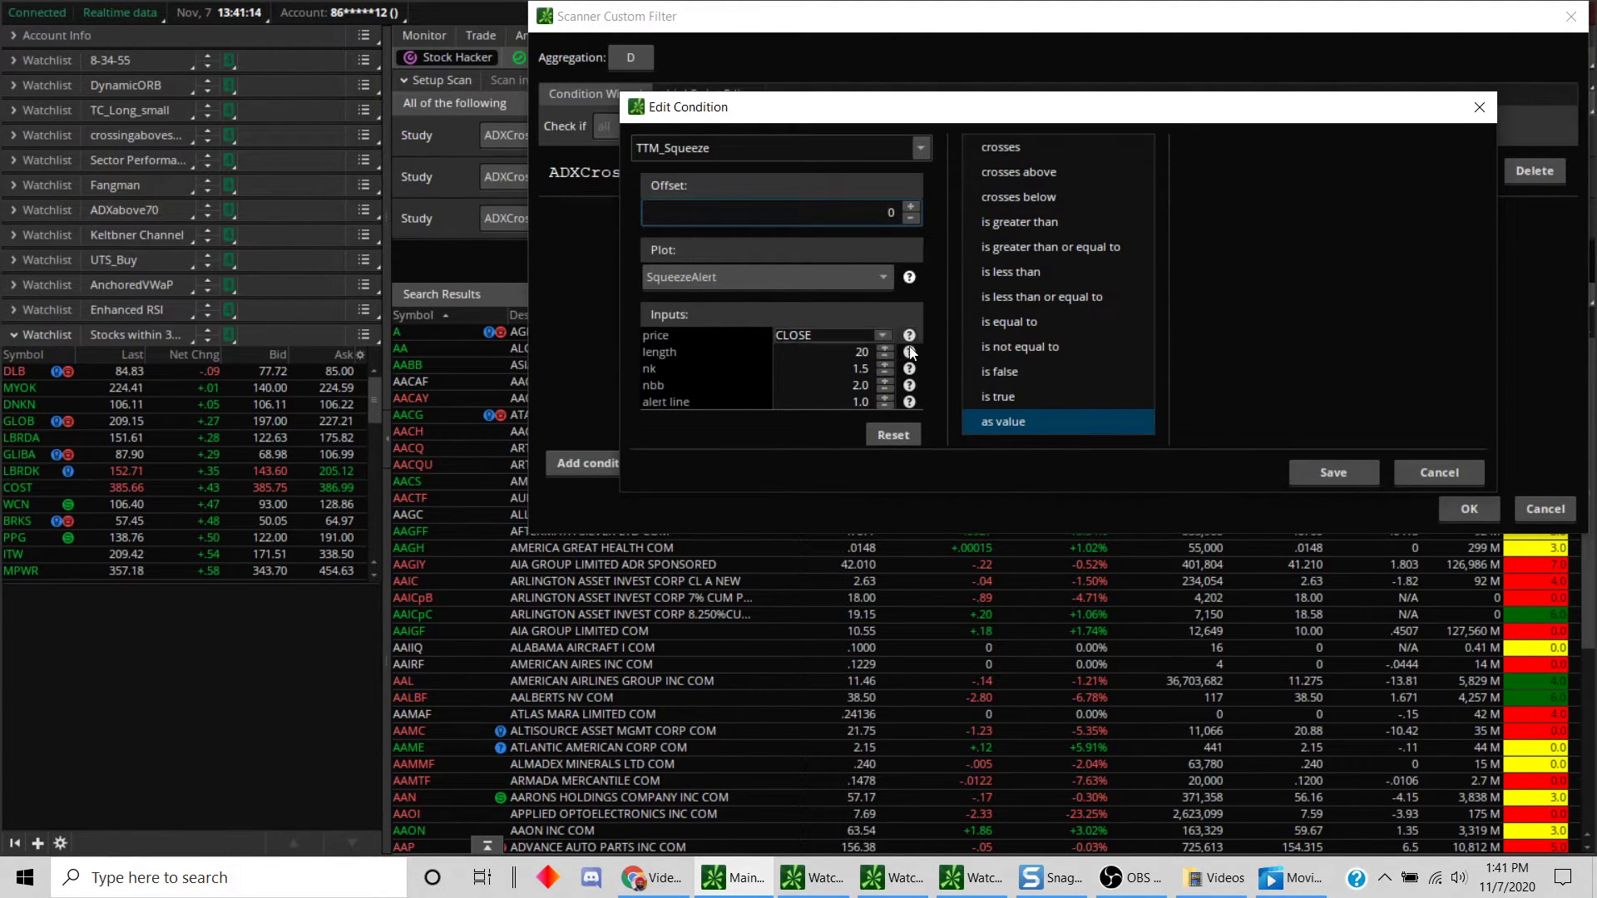
pyautogui.click(1010, 372)
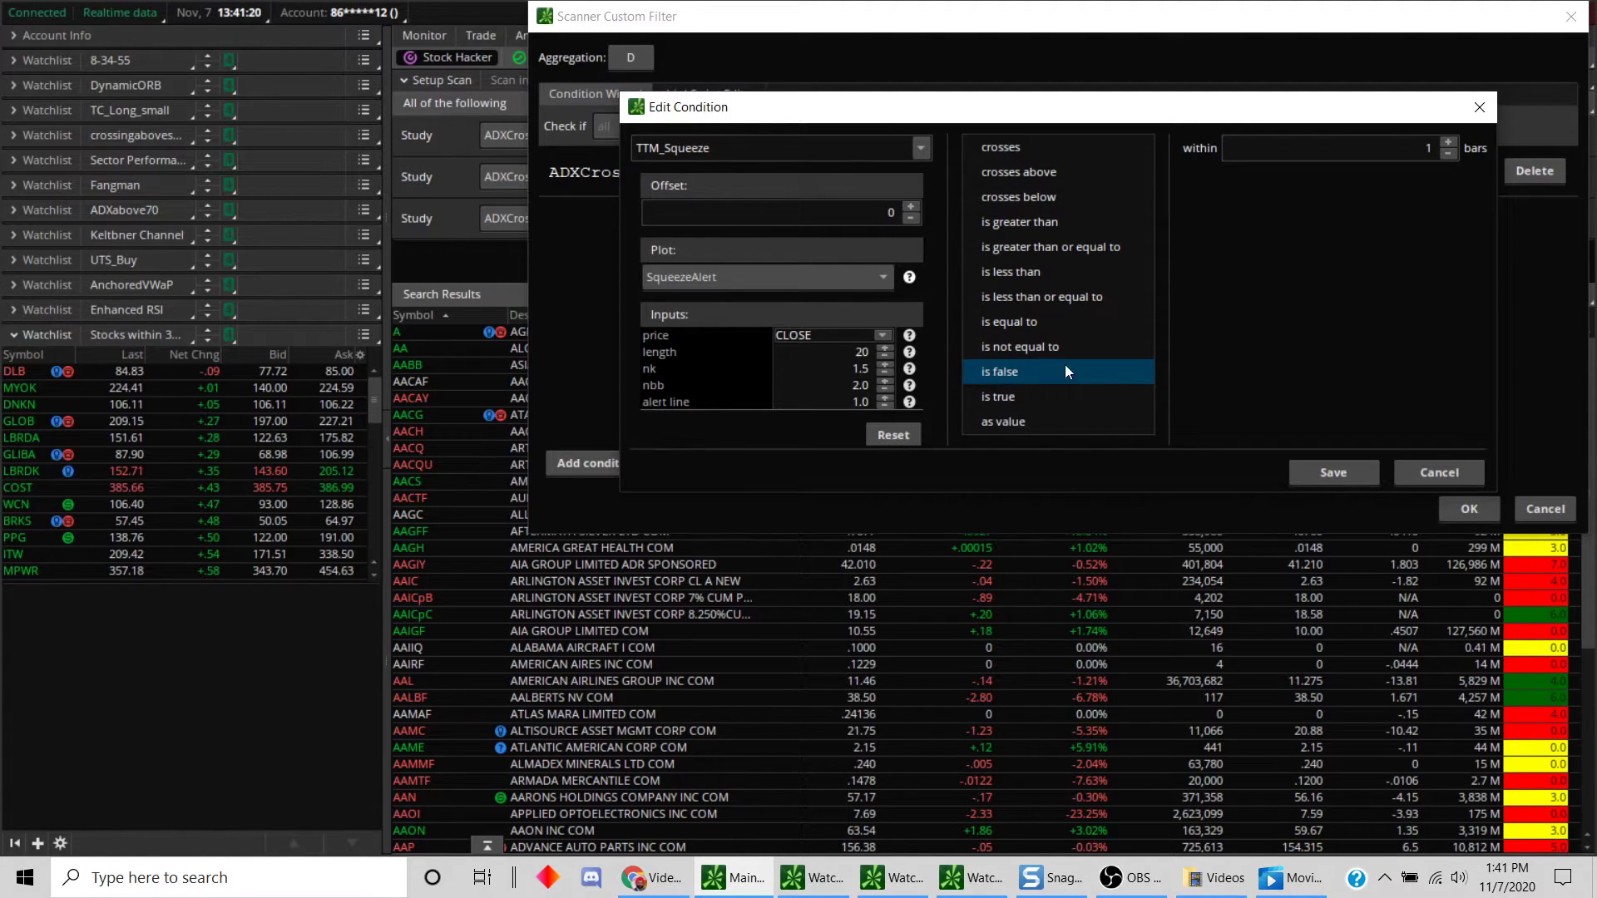
# - Save the condition, then in the thinkScript Editor make line 1 read SqueezeAlert[1] is false and
pyautogui.click(1343, 472)
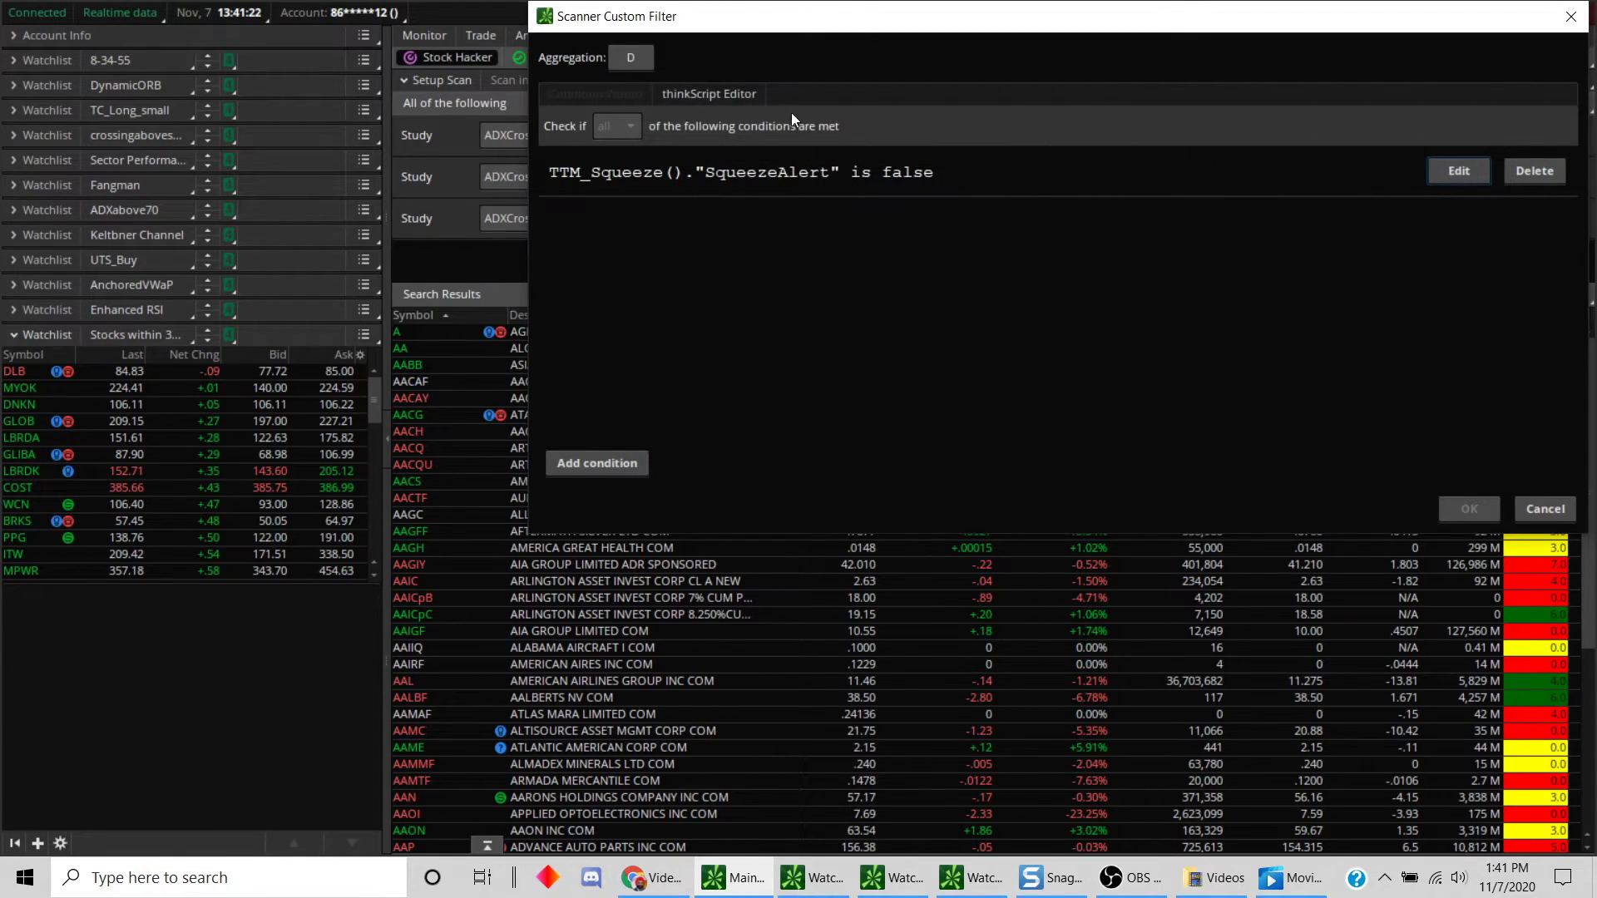
pyautogui.click(720, 94)
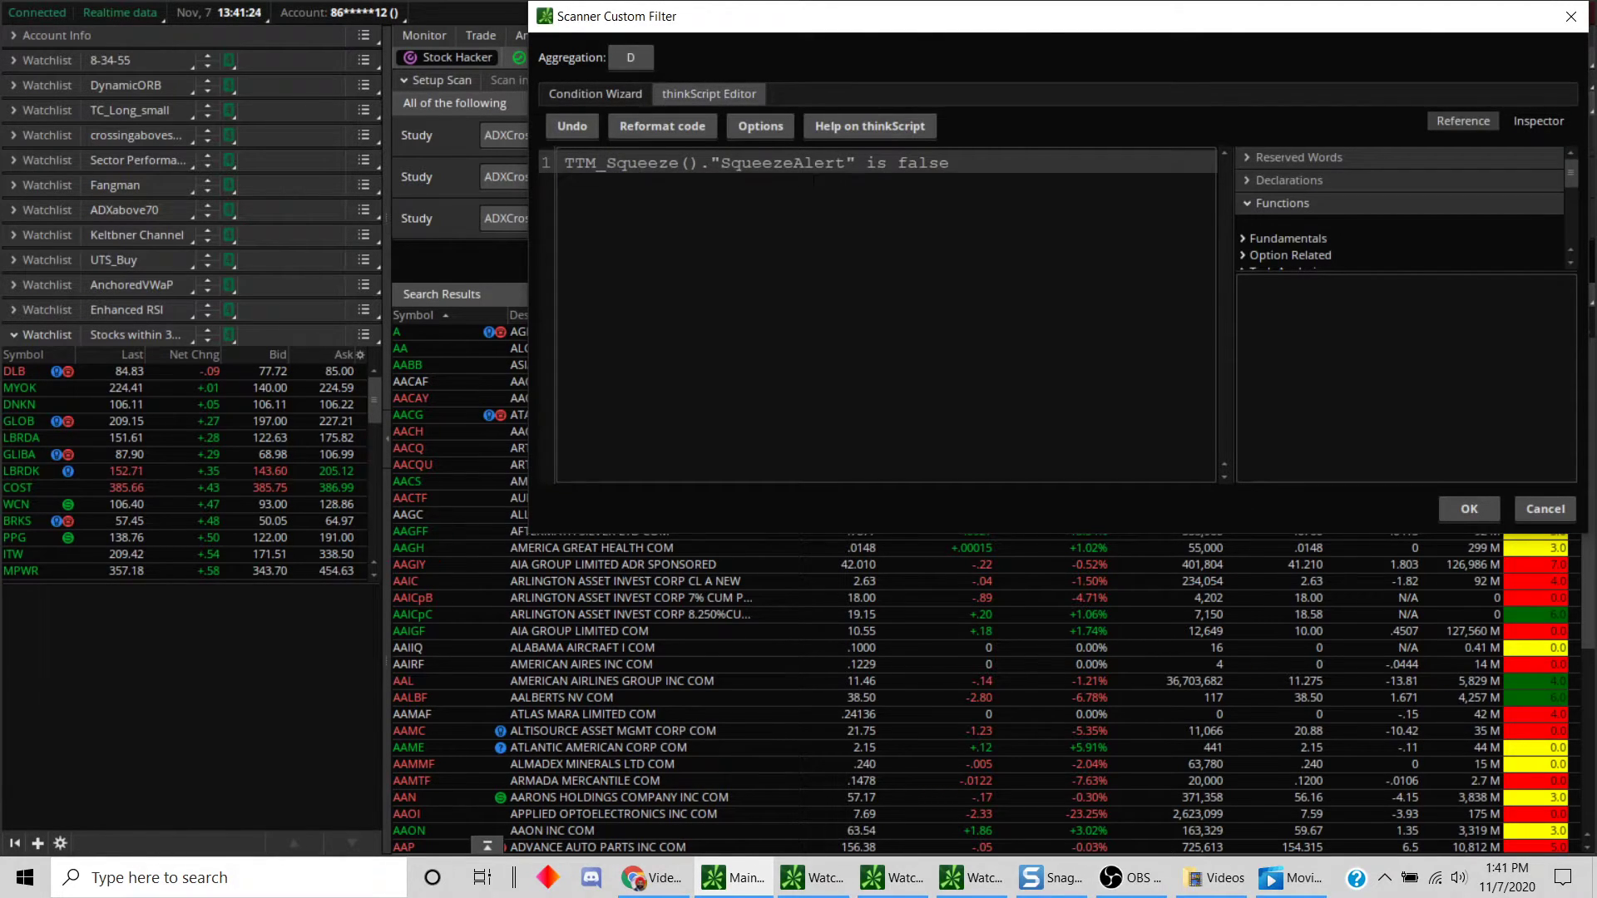
pyautogui.click(860, 163)
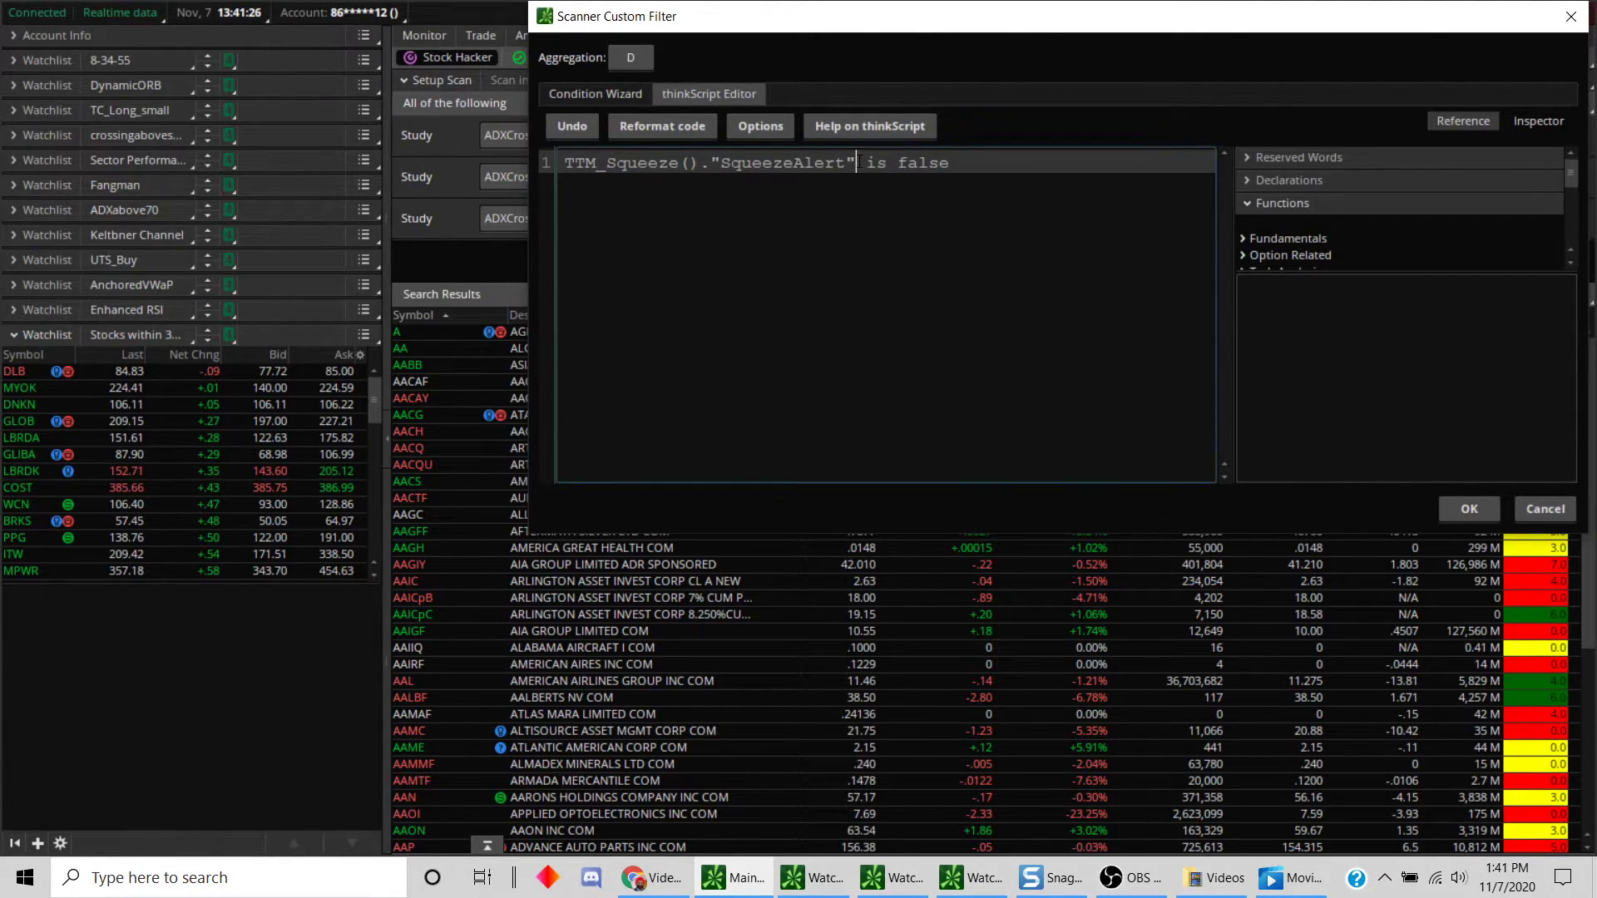
pyautogui.write('[1')
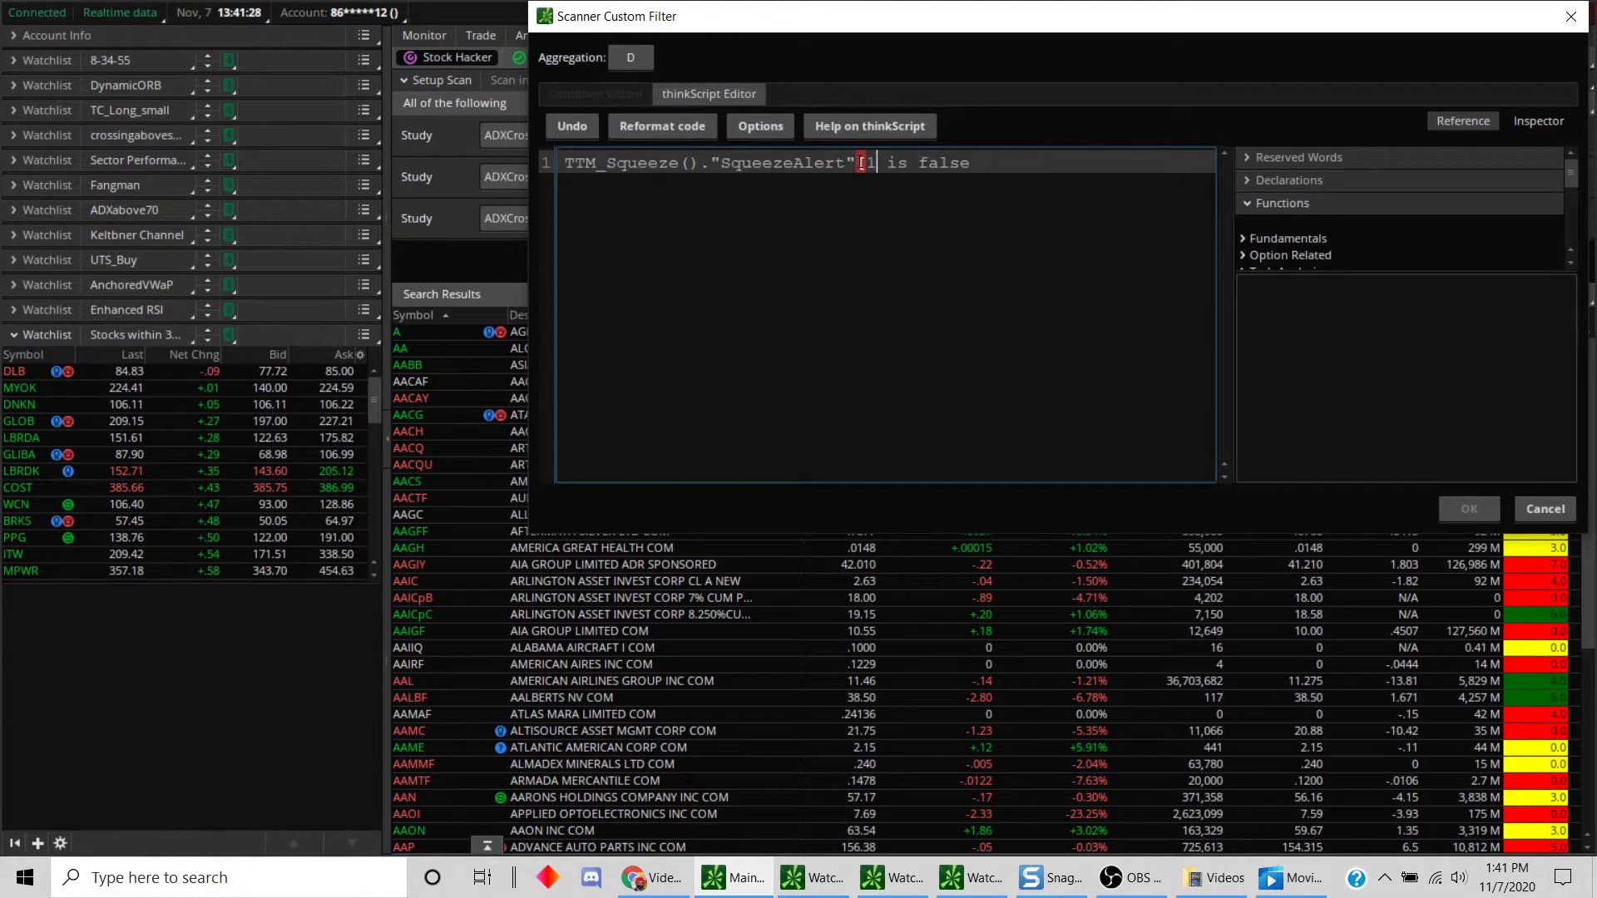
pyautogui.write(']')
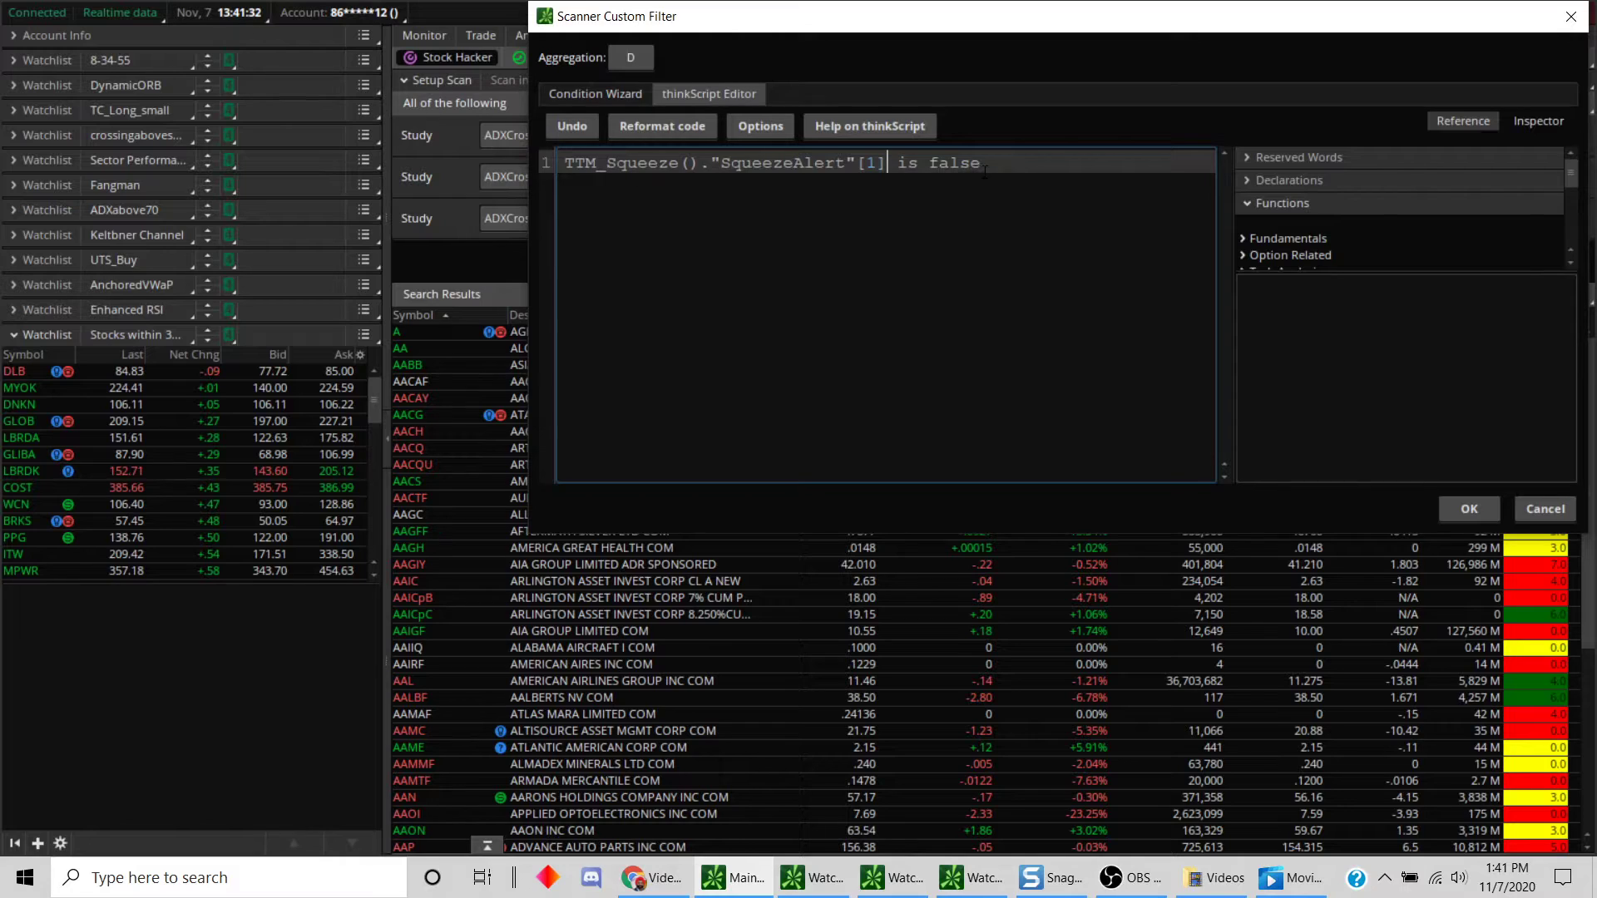
pyautogui.write(' and')
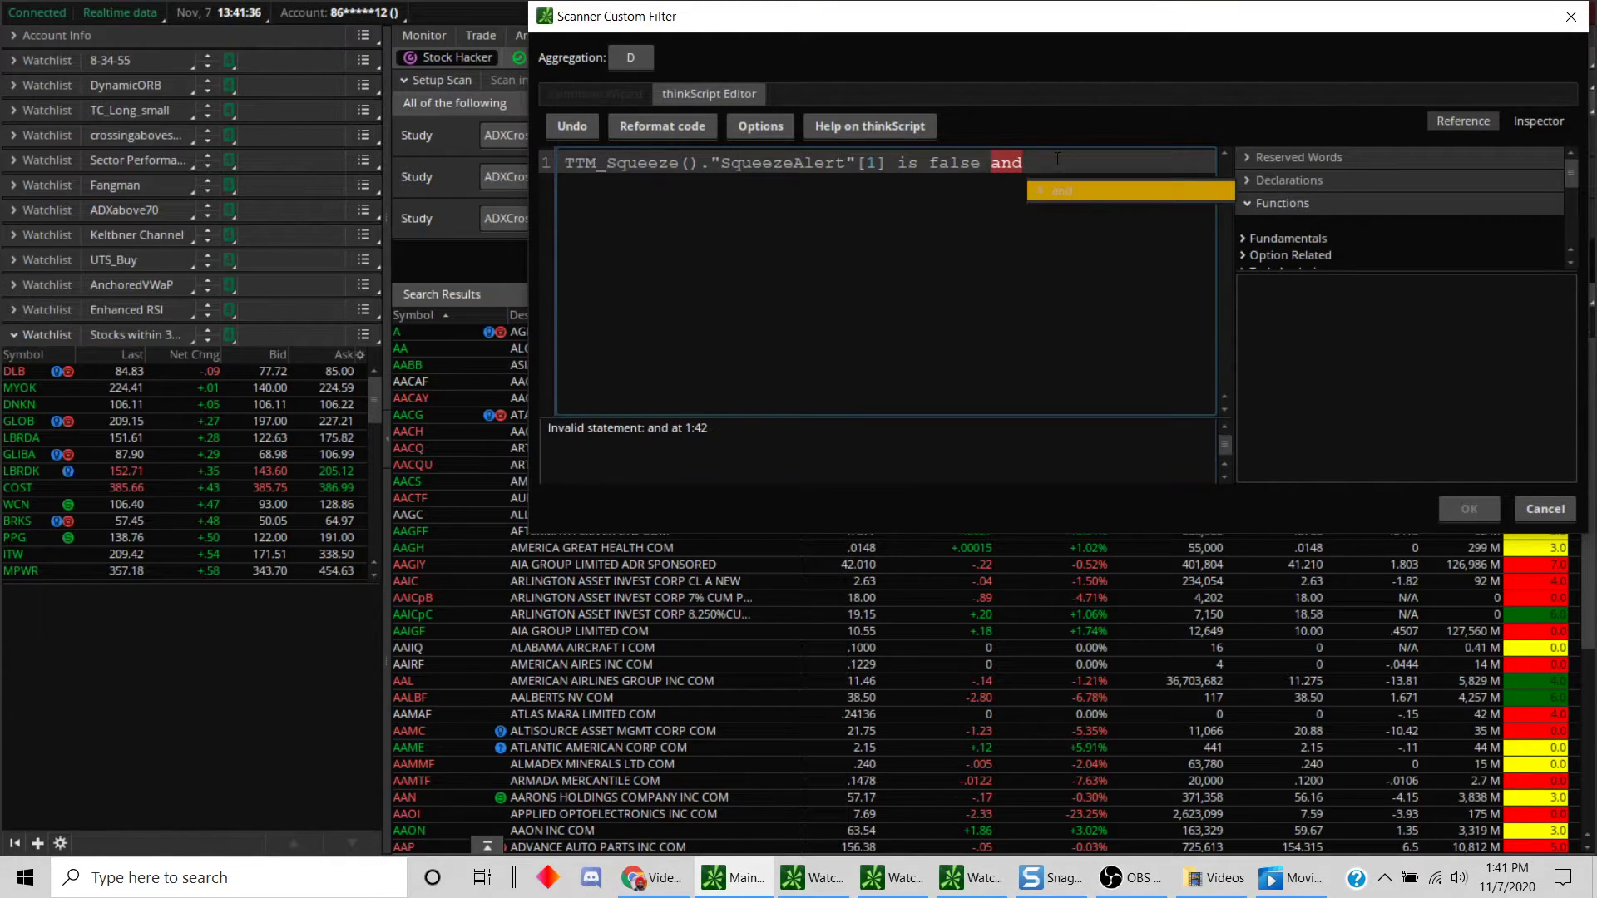
# - Copy line 1 and paste it repeatedly to get seven identical SqueezeAlert[1] is false and lines
pyautogui.moveTo(1026, 159); pyautogui.dragTo(557, 158)
pyautogui.hotkey('ctrl', 'c')
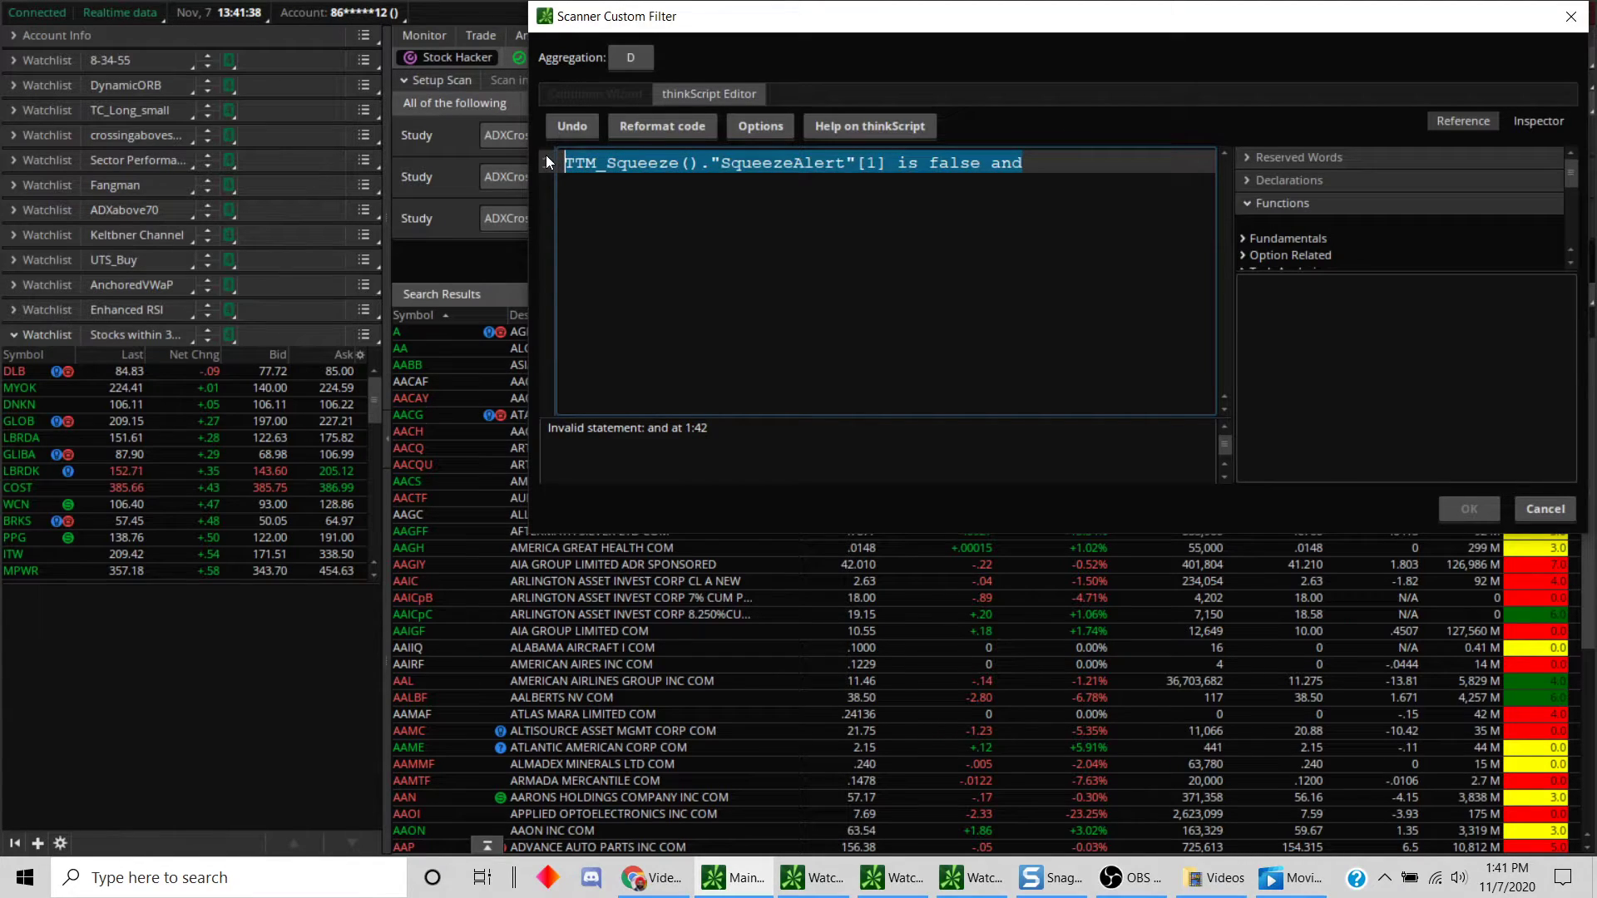
pyautogui.click(1056, 159)
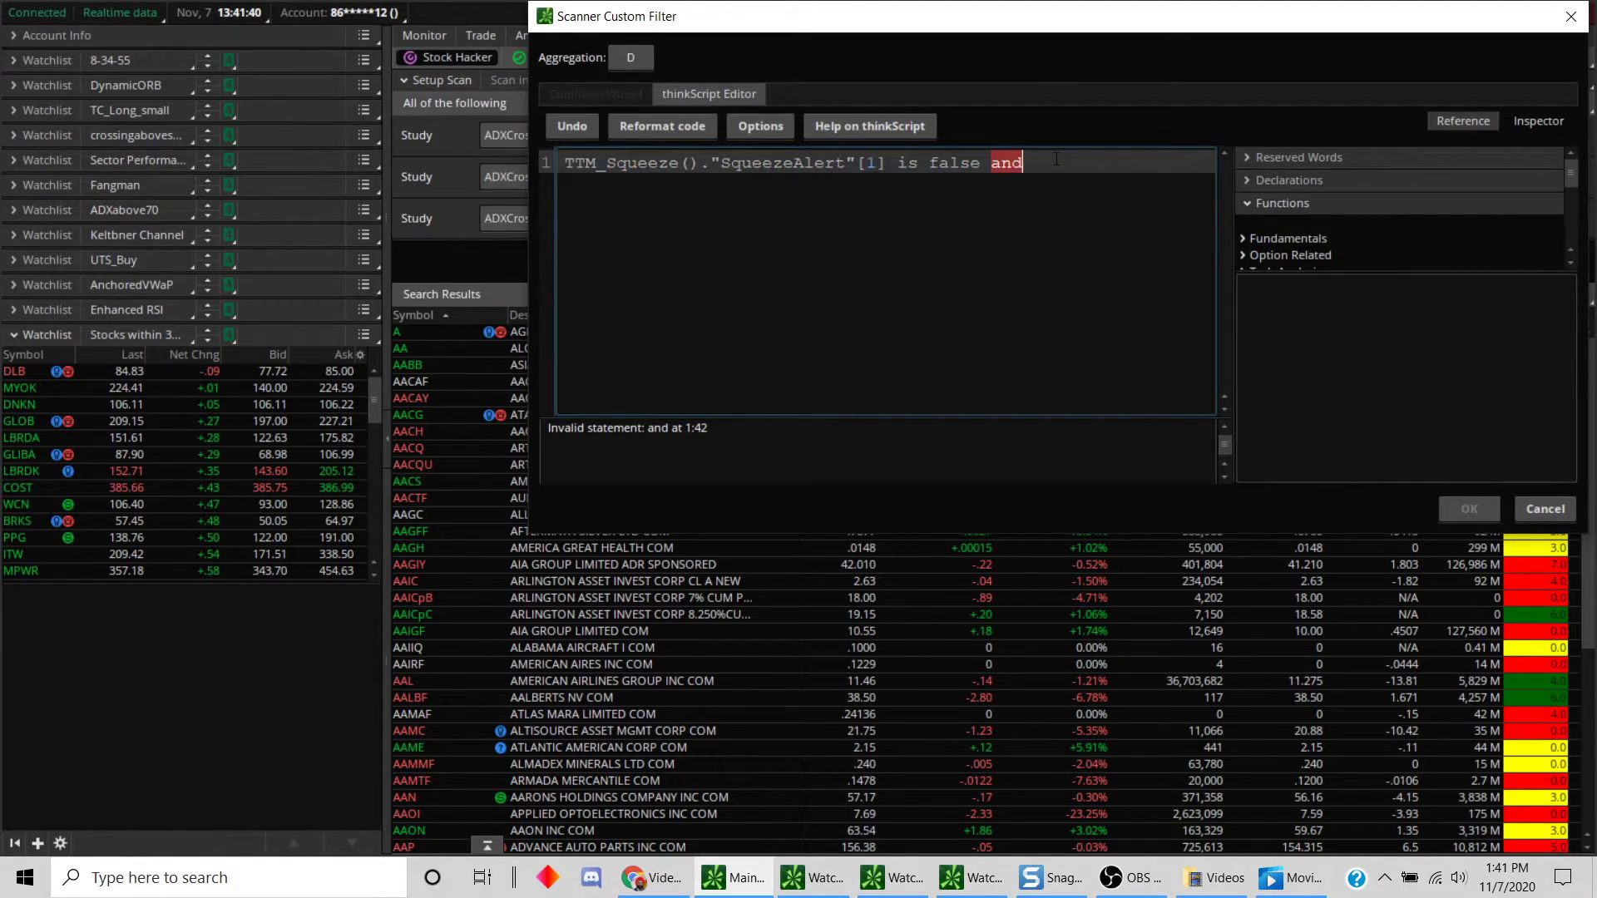
pyautogui.press('Return')
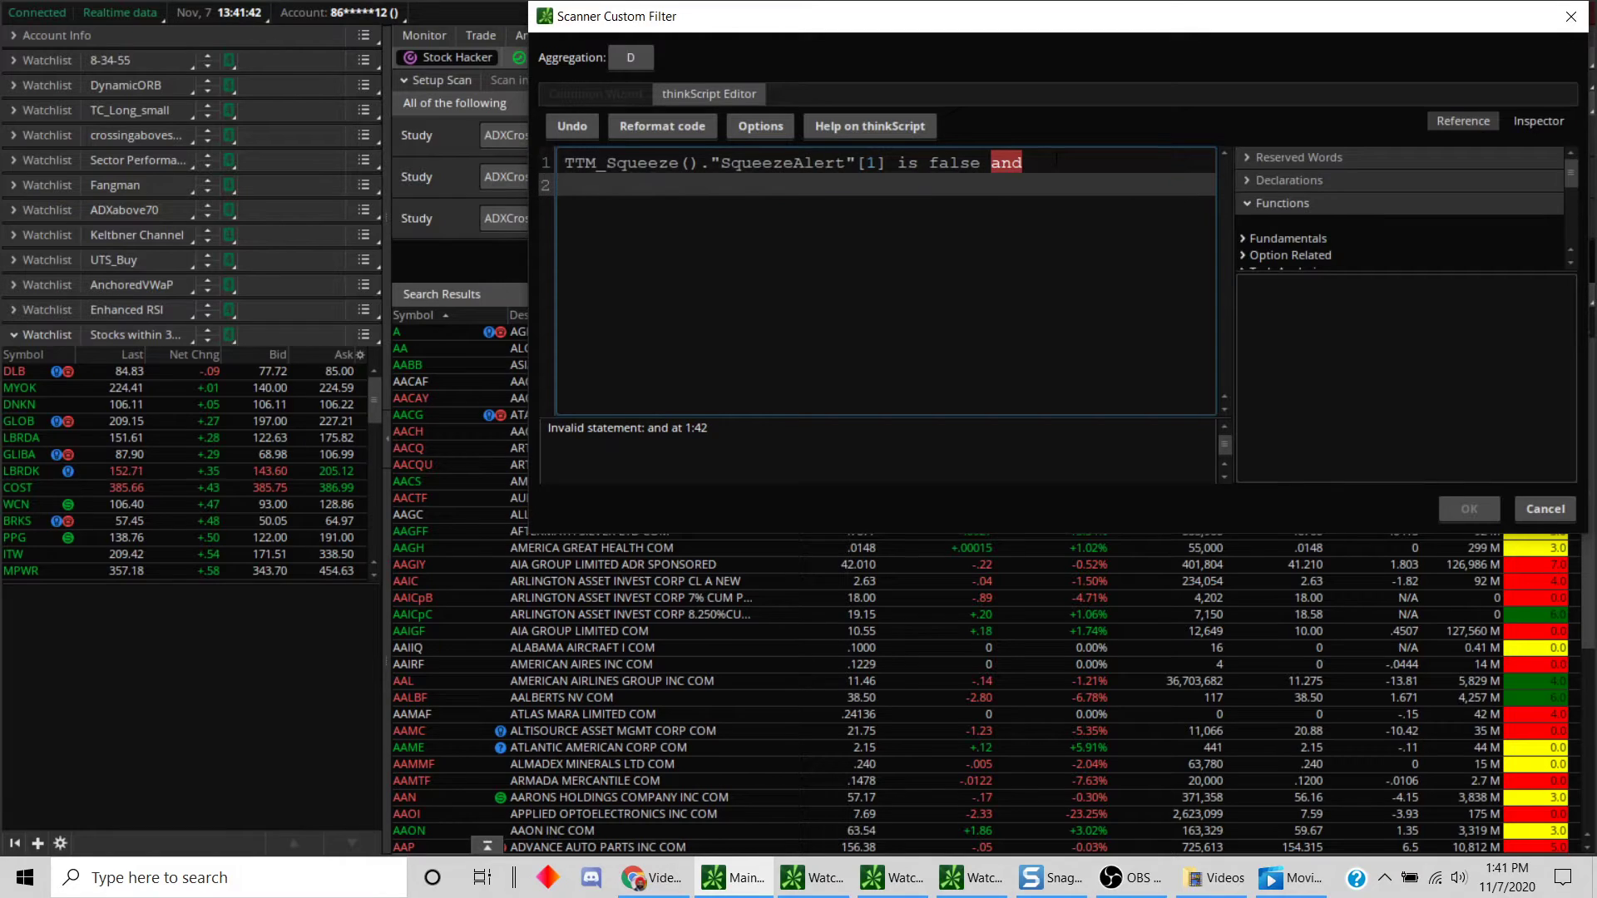
pyautogui.hotkey('ctrl', 'v')
pyautogui.press('Return')
pyautogui.hotkey('ctrl', 'v')
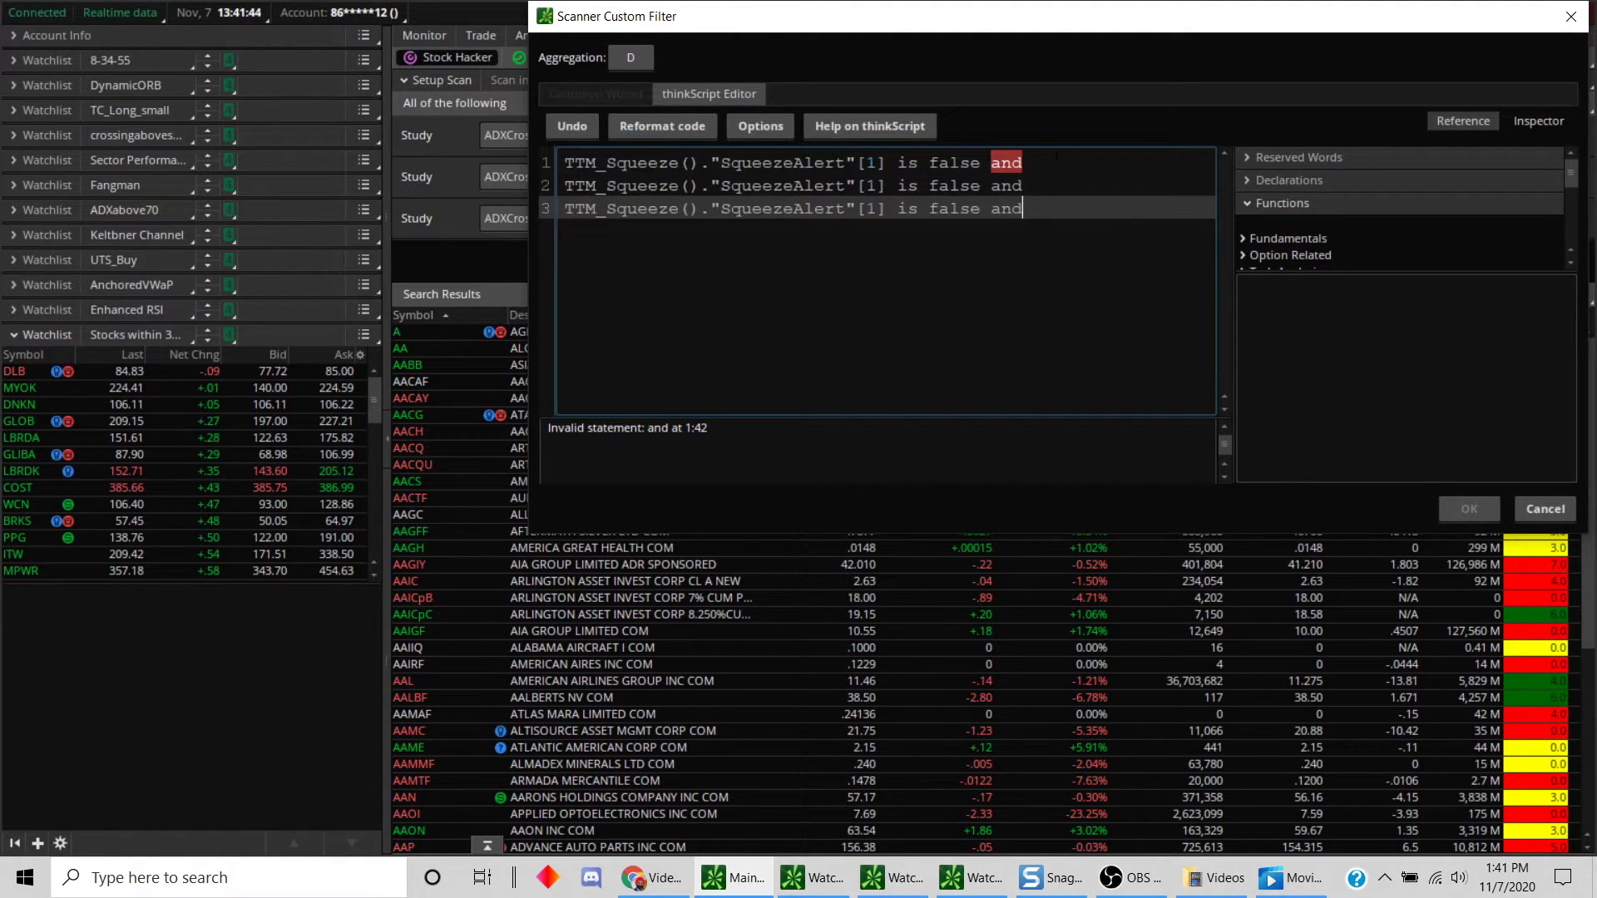
pyautogui.press('Return')
pyautogui.hotkey('ctrl', 'v')
pyautogui.press('Return')
pyautogui.hotkey('ctrl', 'v')
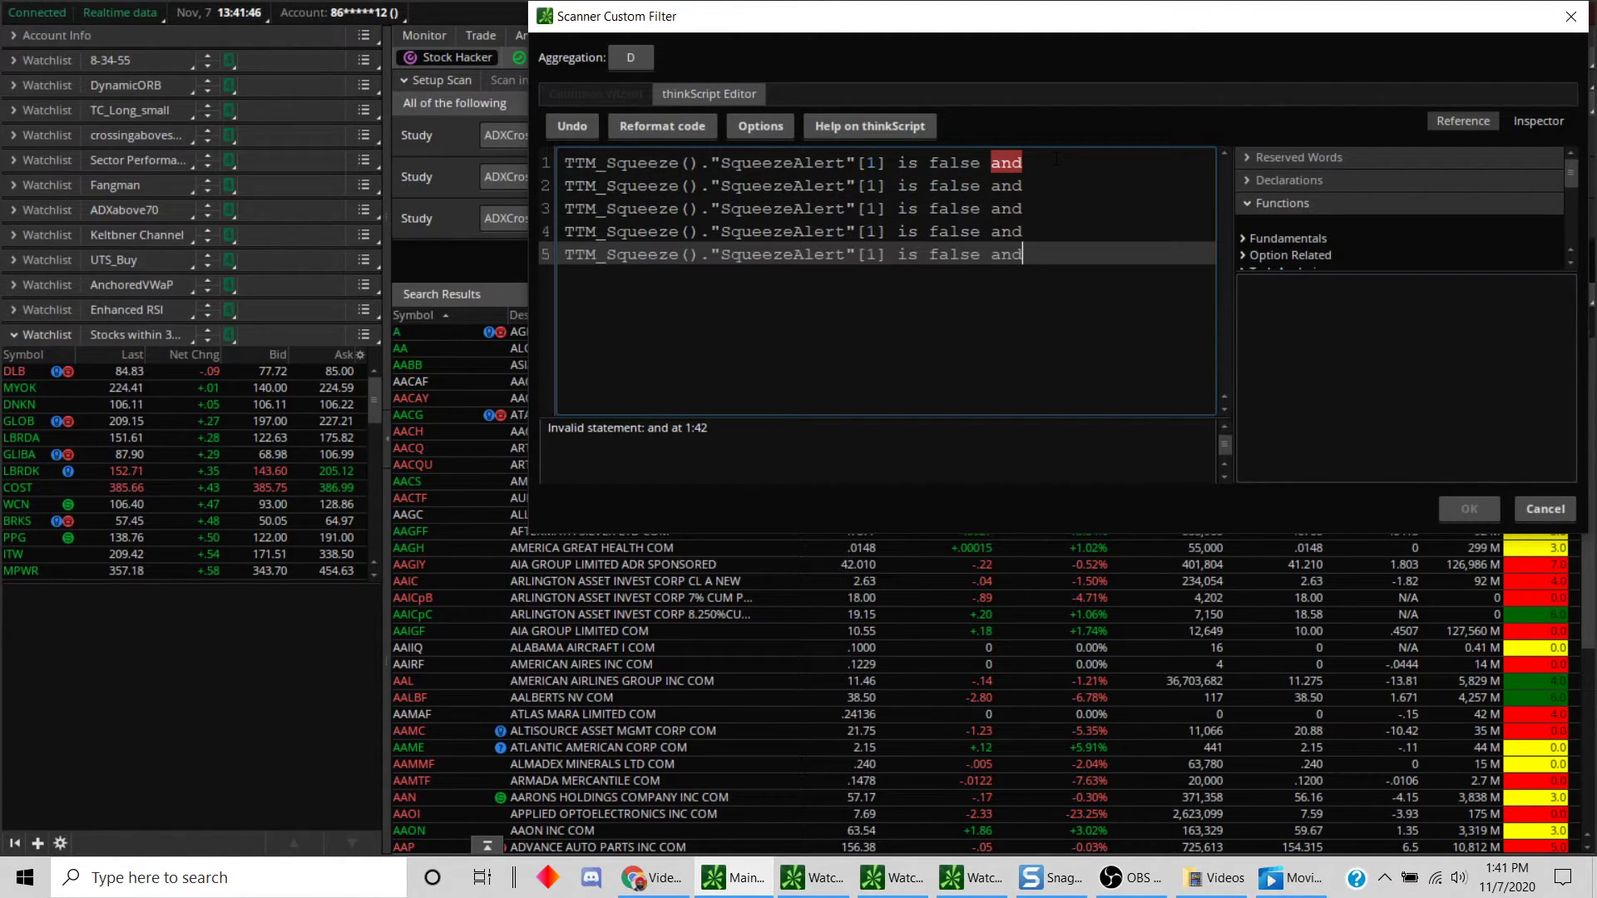
pyautogui.press('Return')
pyautogui.write('v')
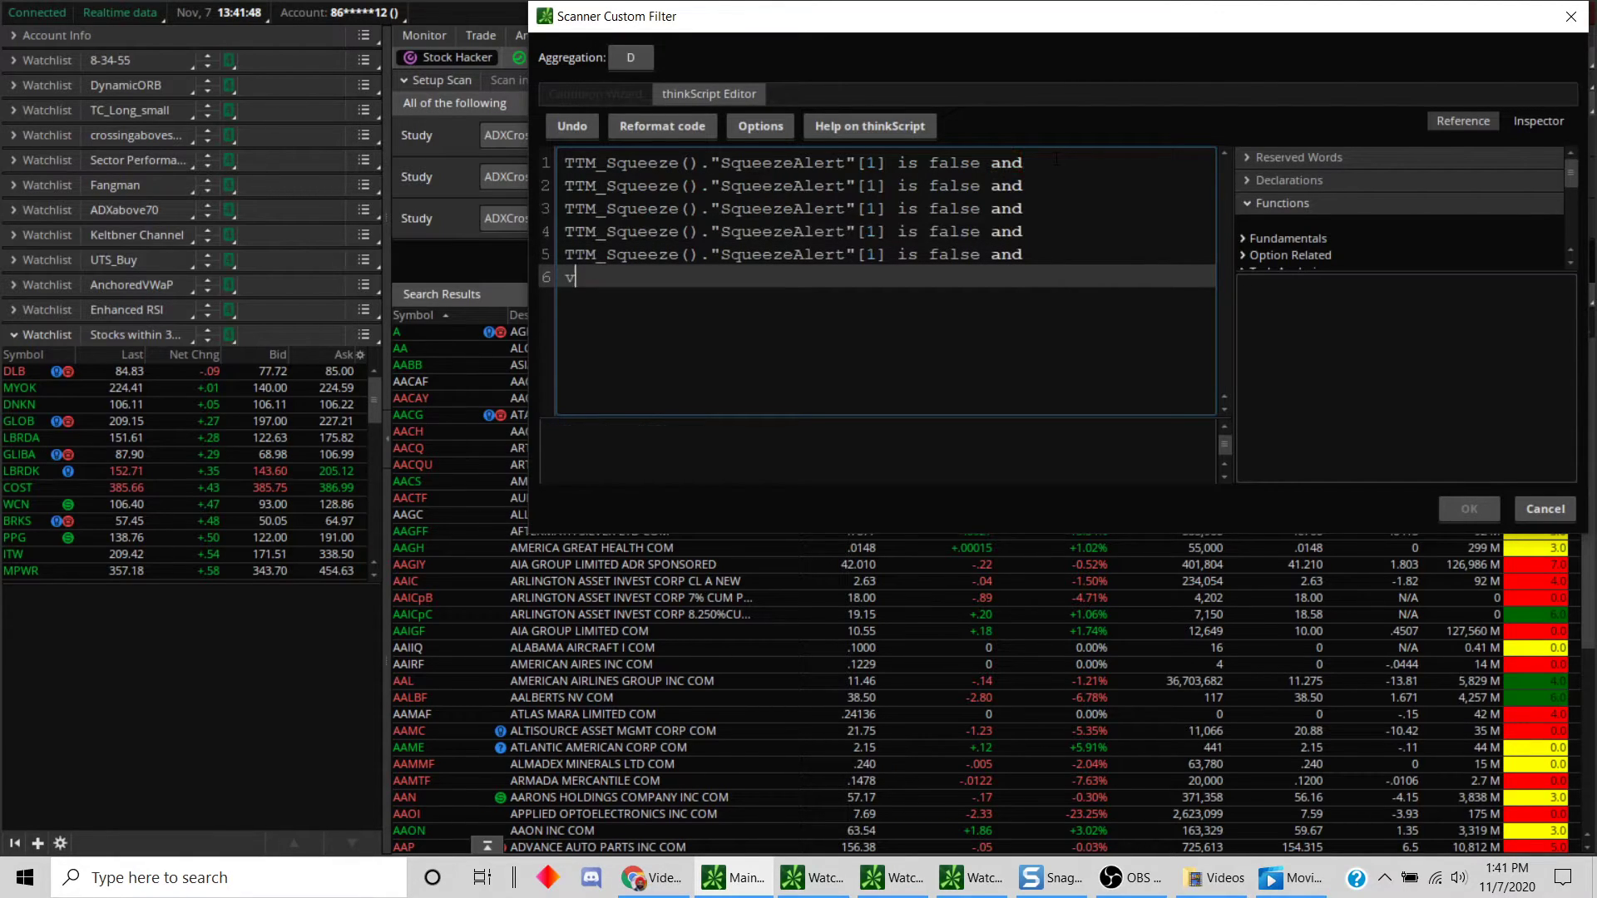
pyautogui.press('BackSpace')
pyautogui.hotkey('ctrl', 'v')
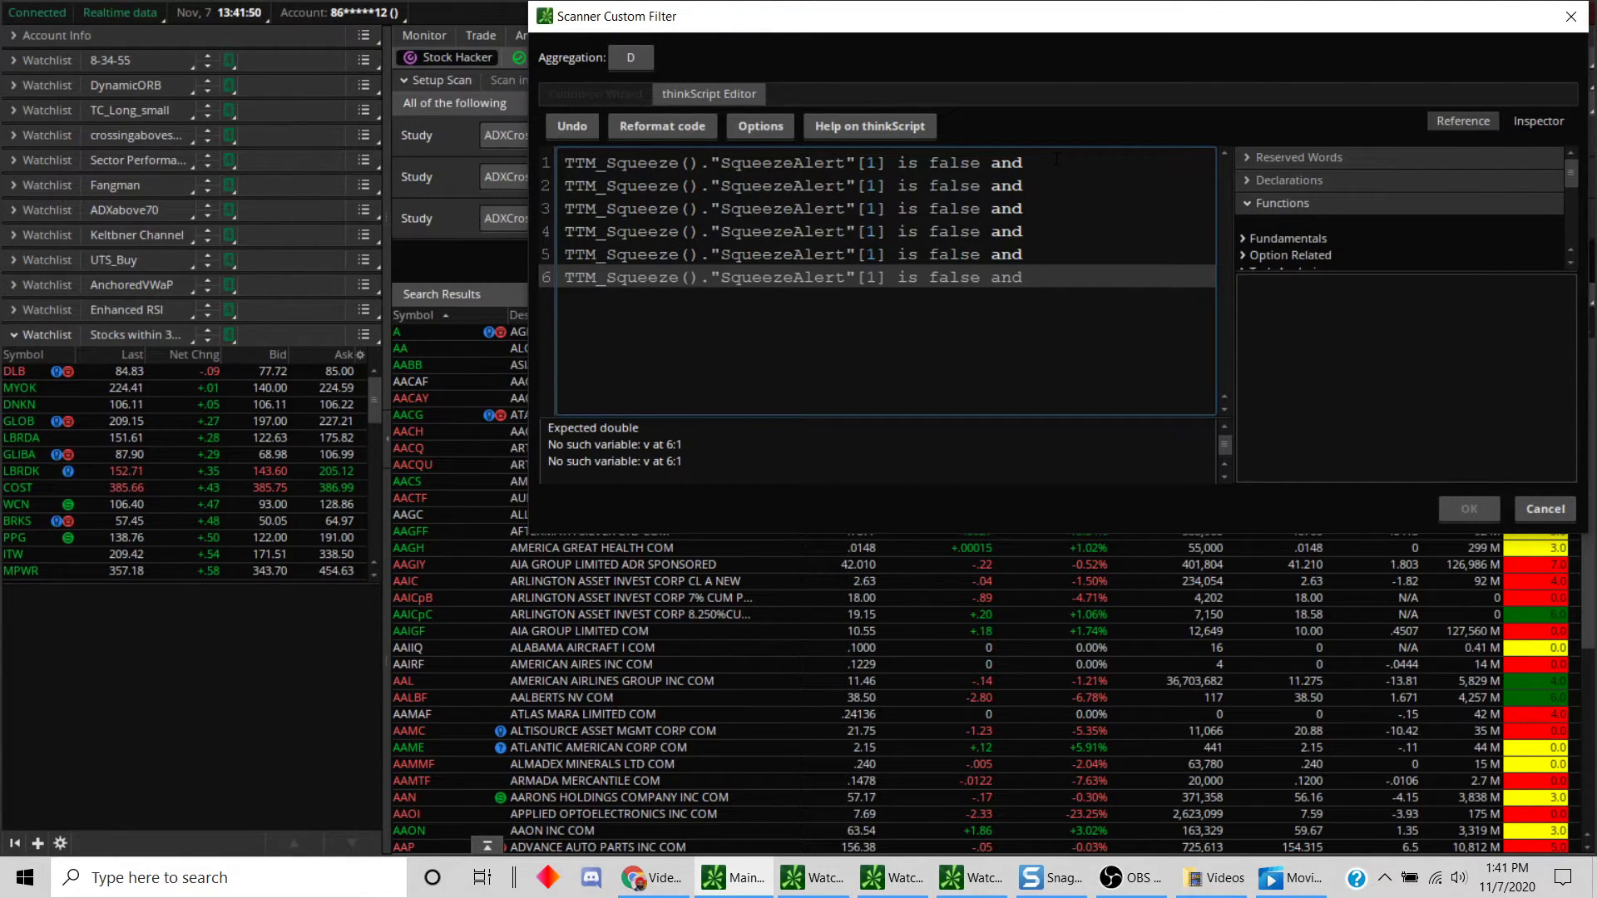
pyautogui.press('Return')
pyautogui.hotkey('ctrl', 'v')
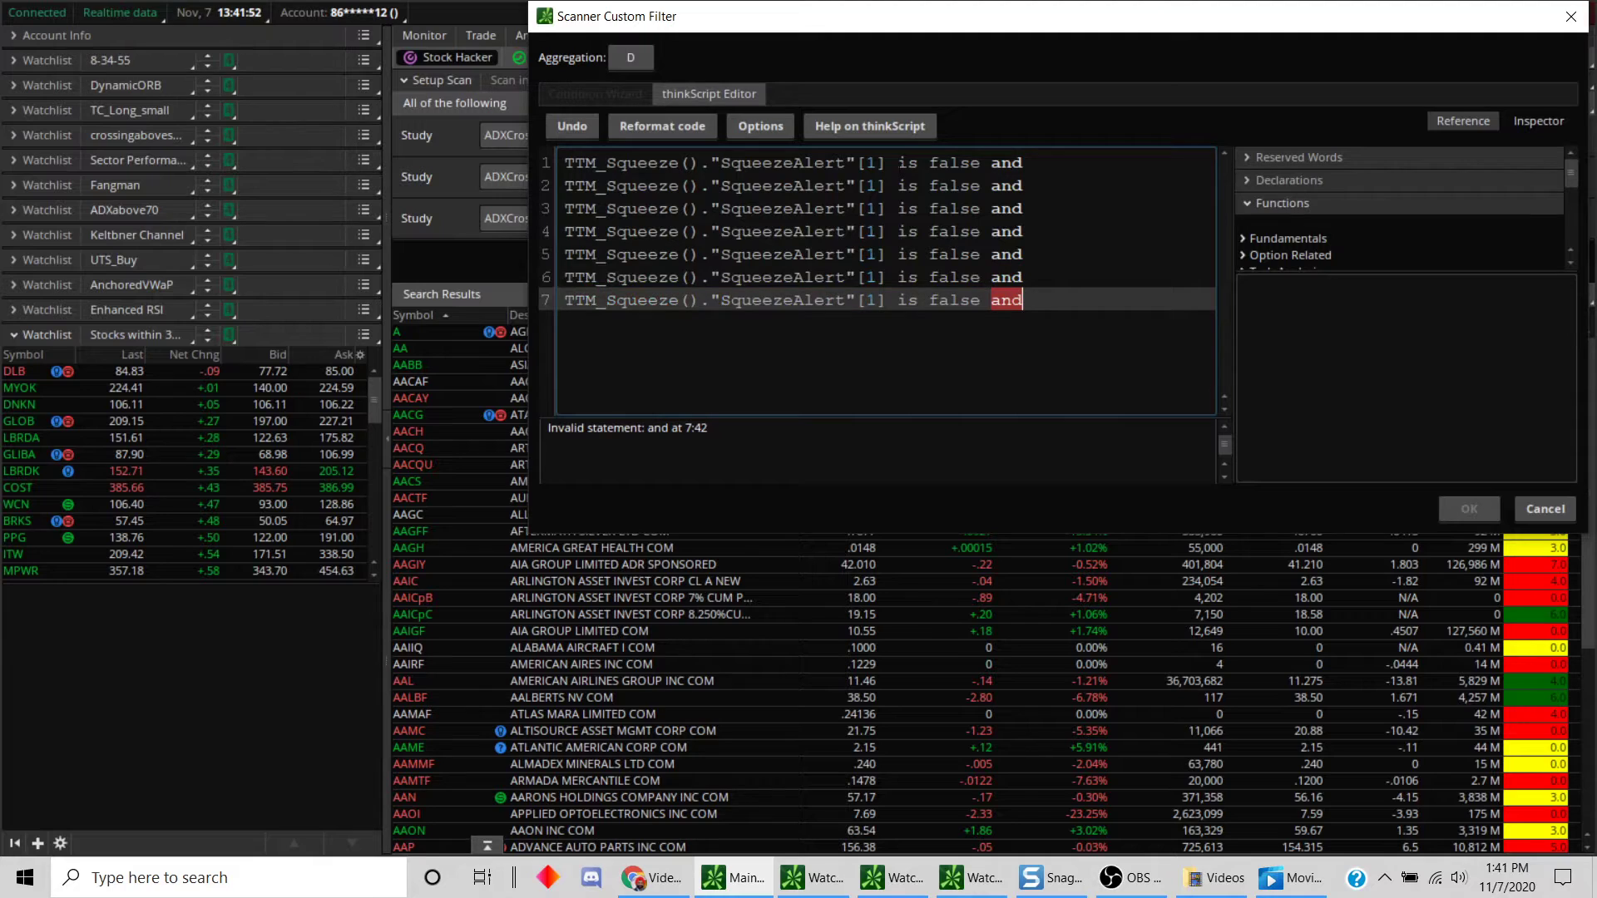
# - Change the SqueezeAlert bar offsets on lines 2 through 6 to [2], [3], [4], [5] and [6]
pyautogui.click(867, 162)
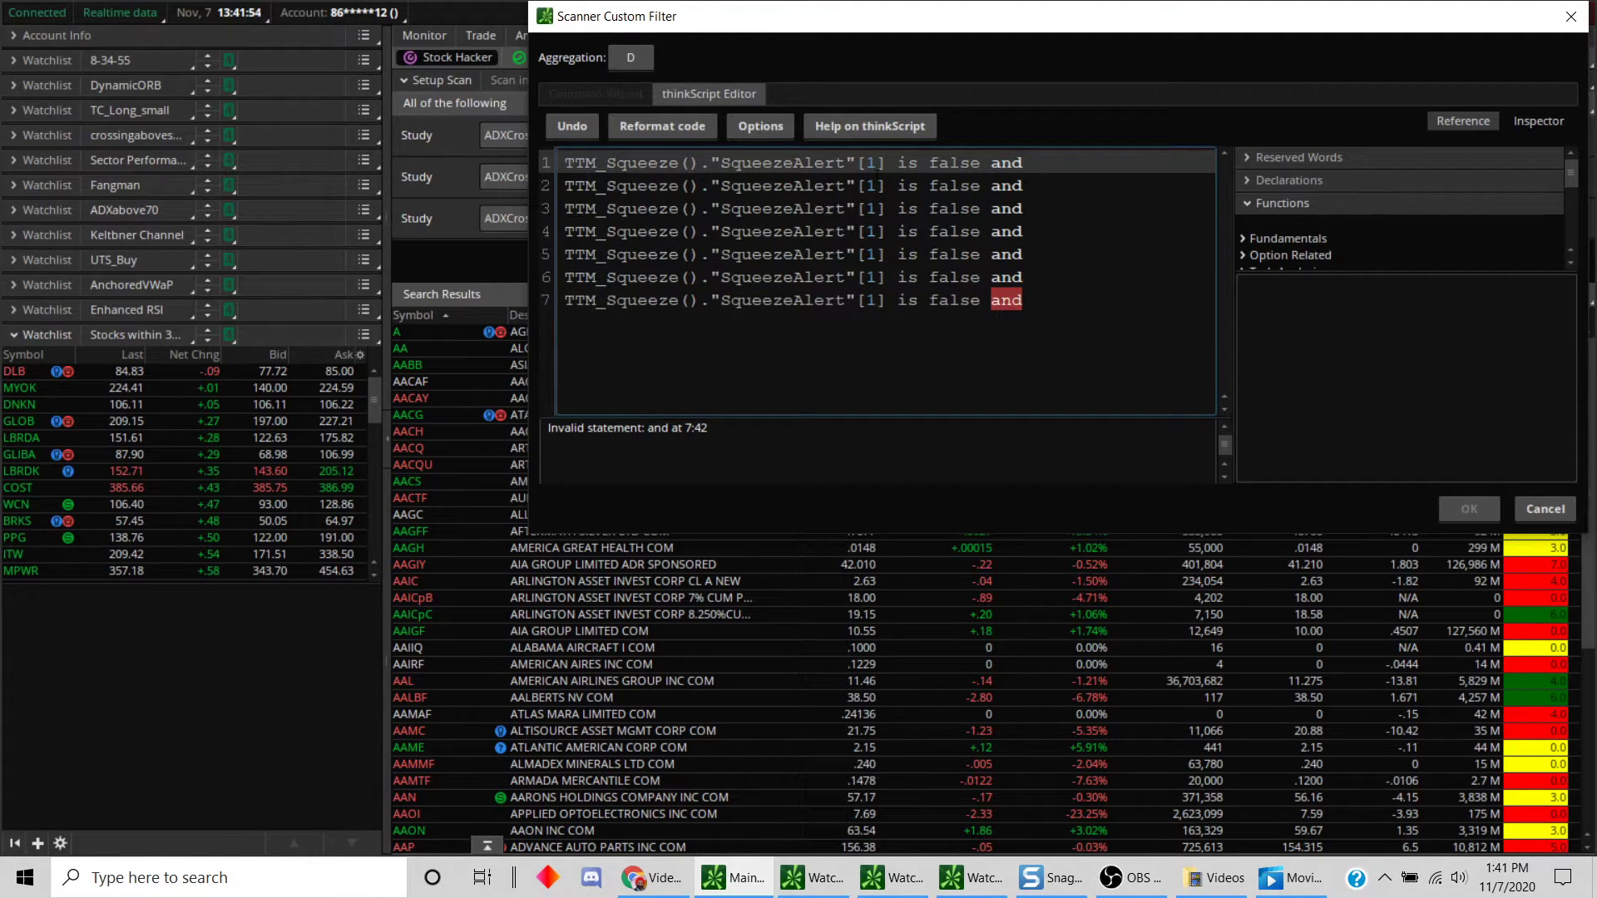
pyautogui.click(877, 184)
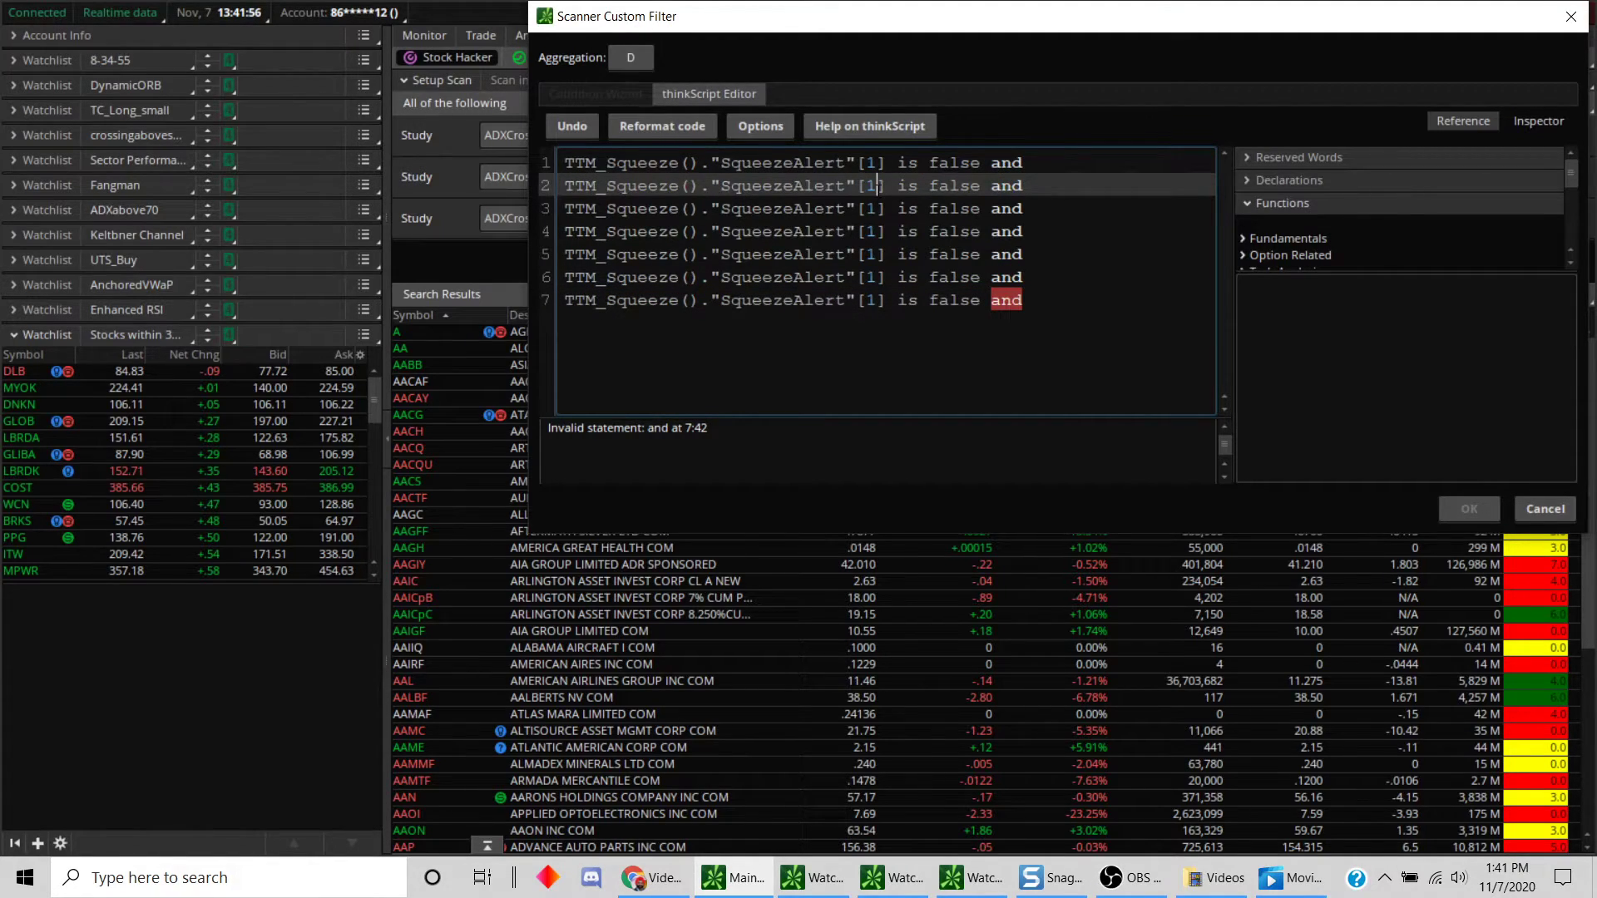
pyautogui.press('BackSpace')
pyautogui.write('2')
pyautogui.click(879, 208)
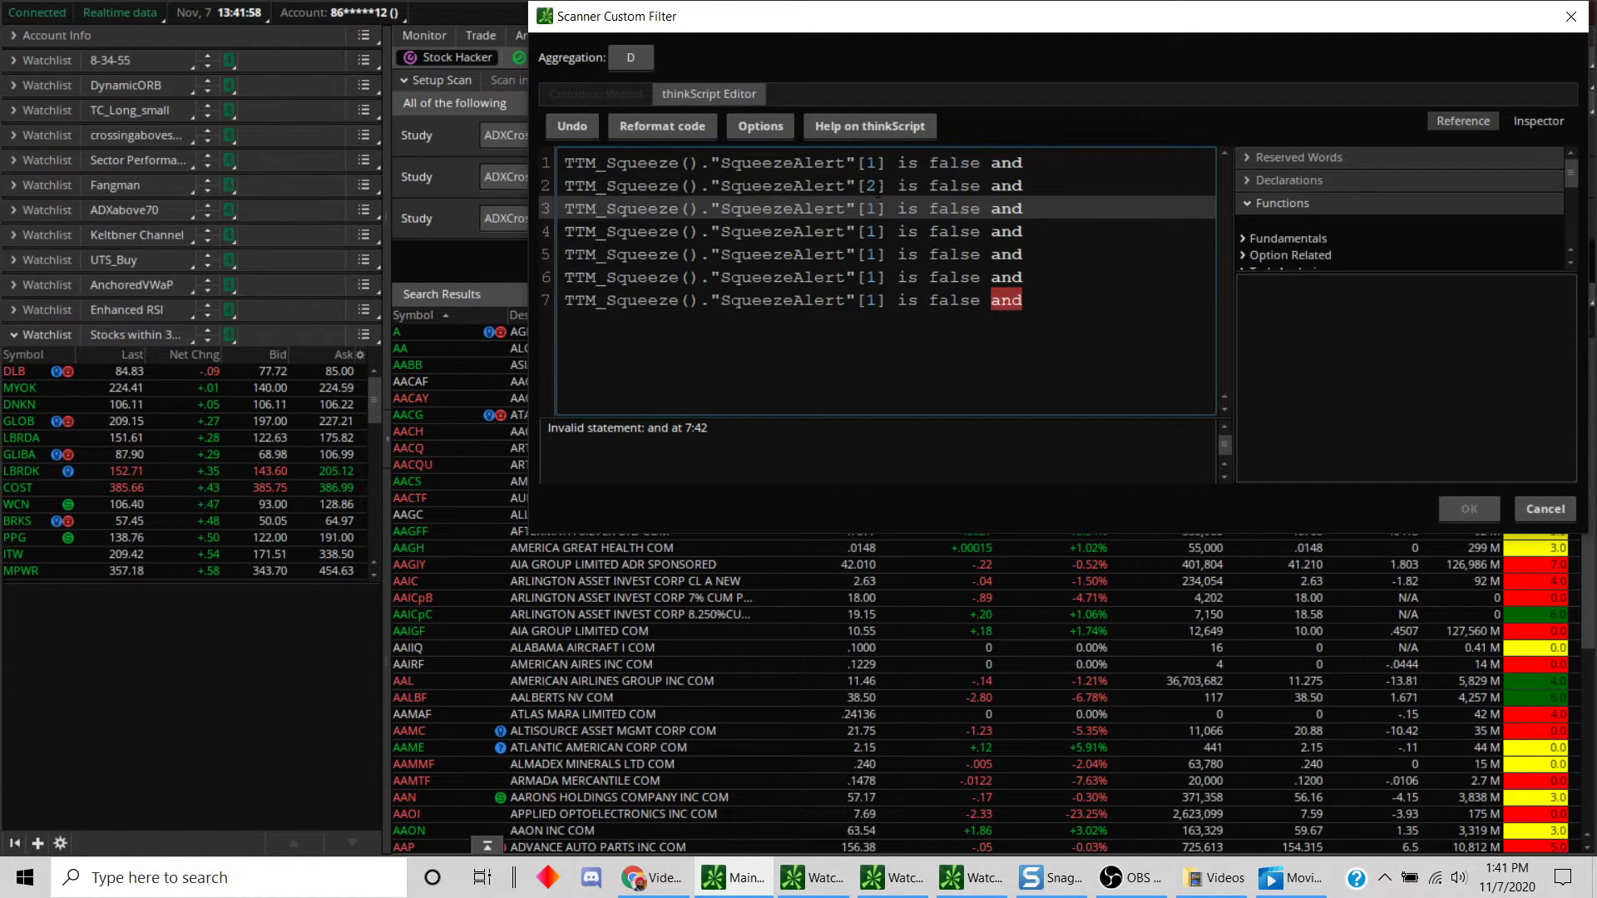
pyautogui.press('BackSpace')
pyautogui.write('3')
pyautogui.click(879, 231)
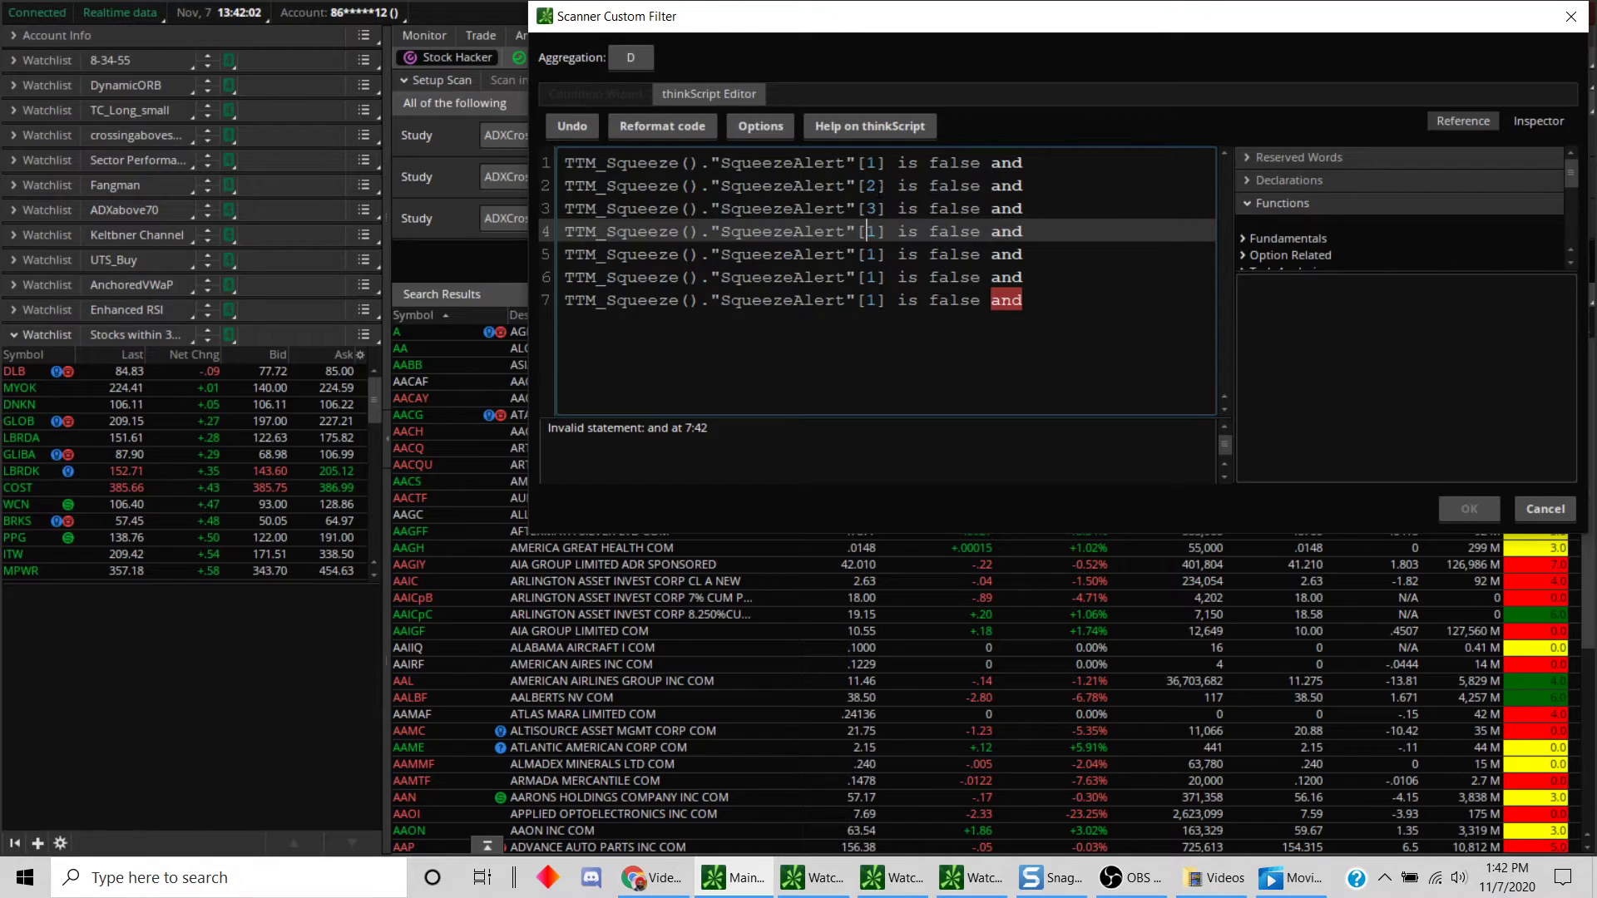
pyautogui.press('BackSpace')
pyautogui.write('4')
pyautogui.click(880, 253)
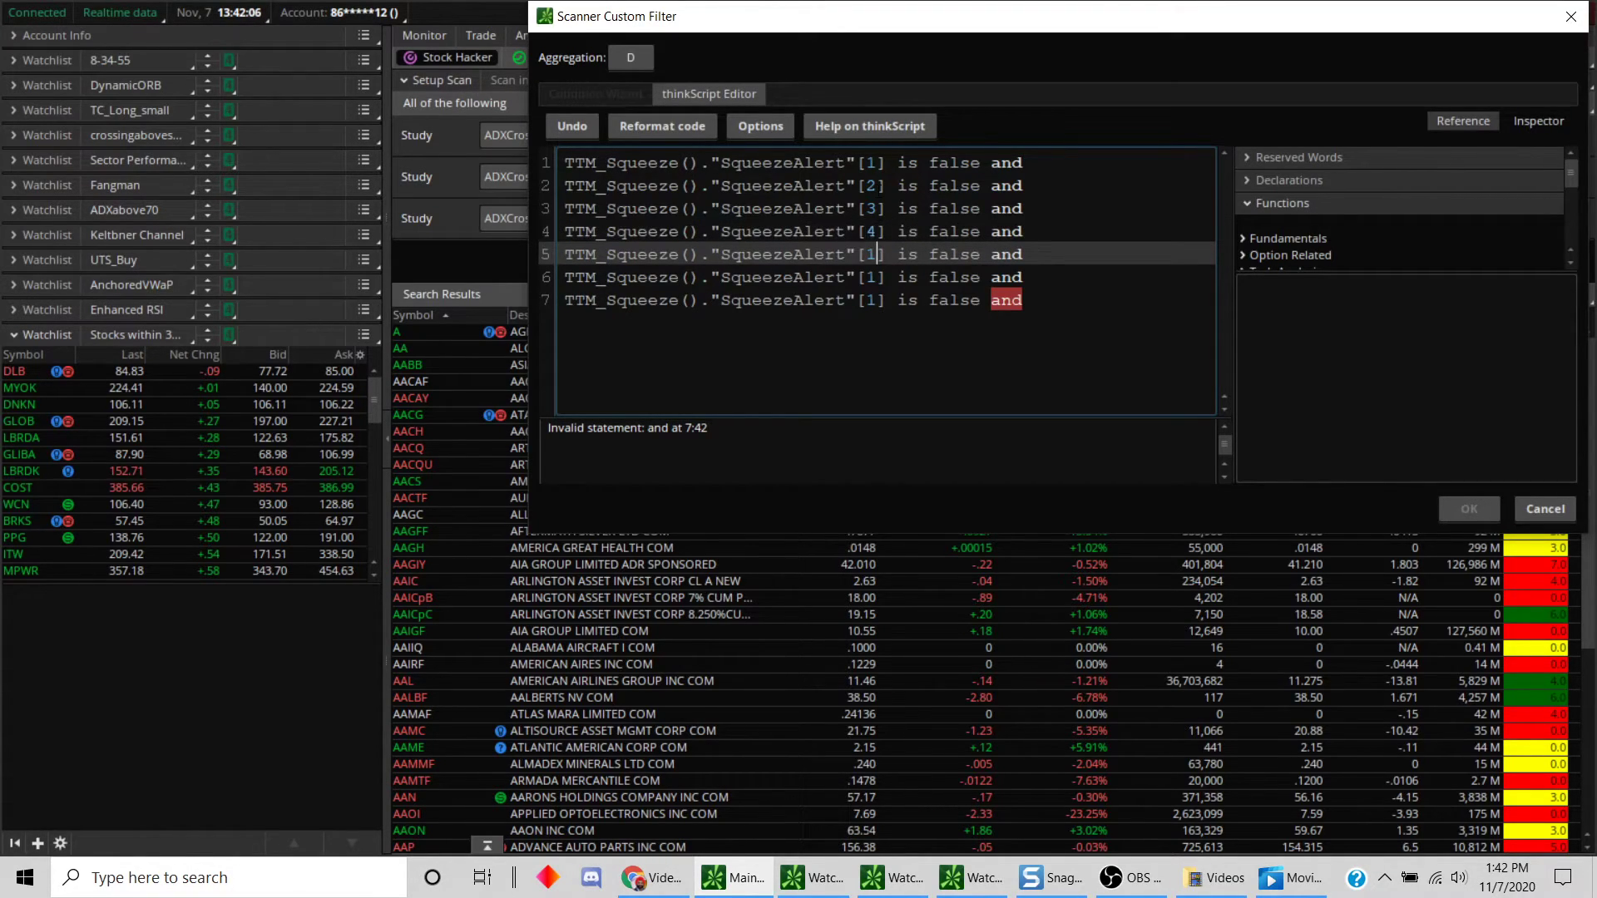
pyautogui.press('BackSpace')
pyautogui.write('5')
pyautogui.click(887, 277)
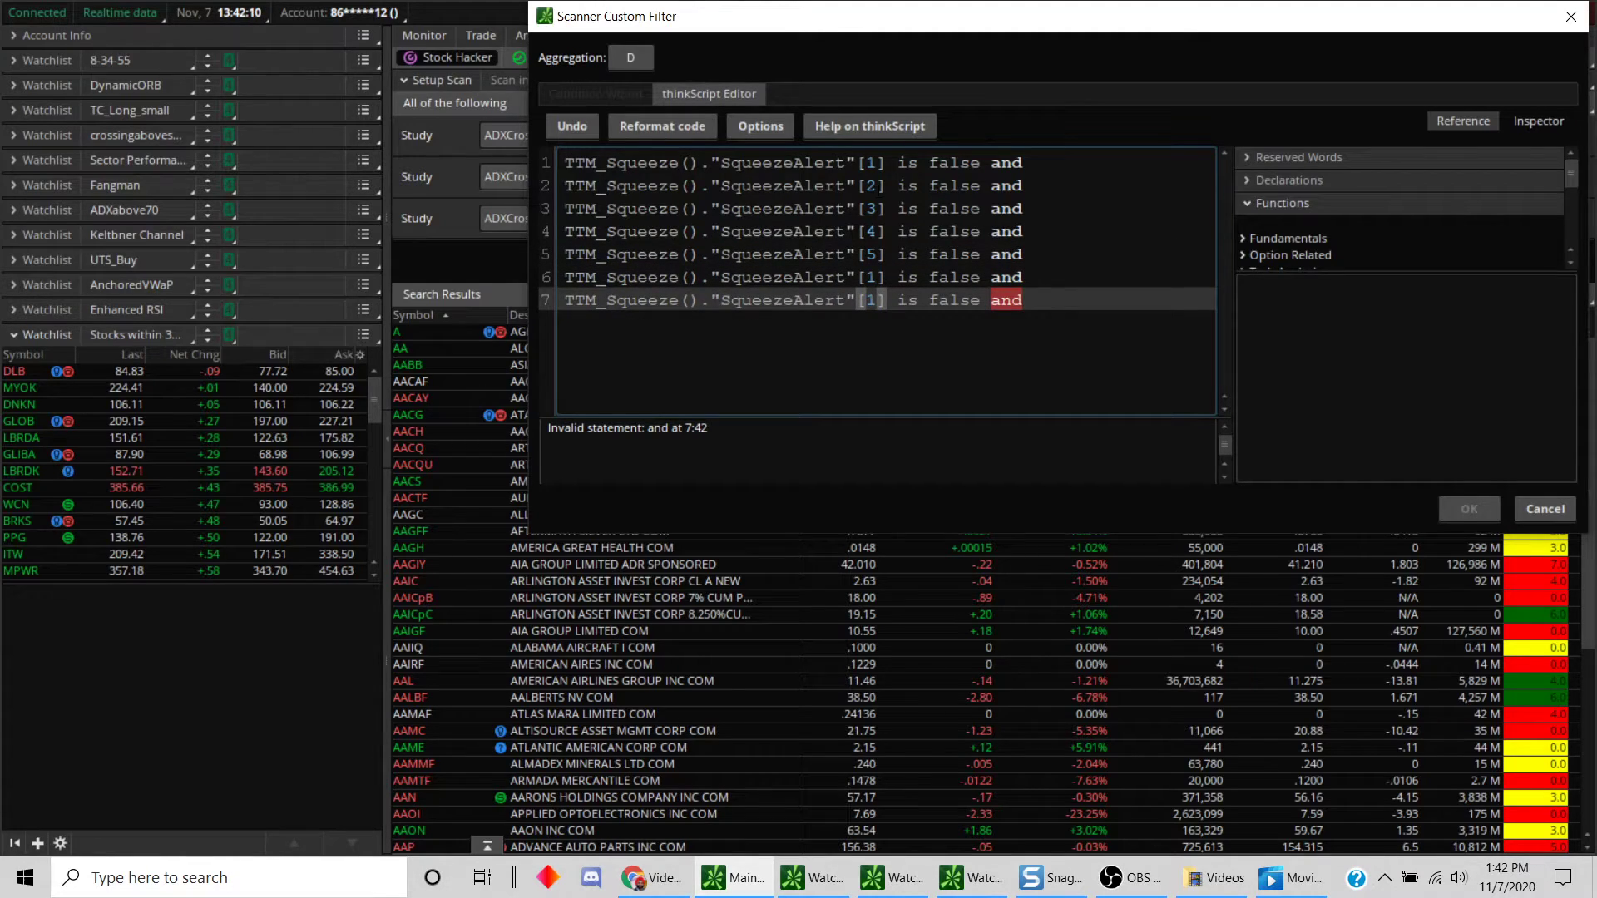
pyautogui.press('BackSpace')
pyautogui.write('6')
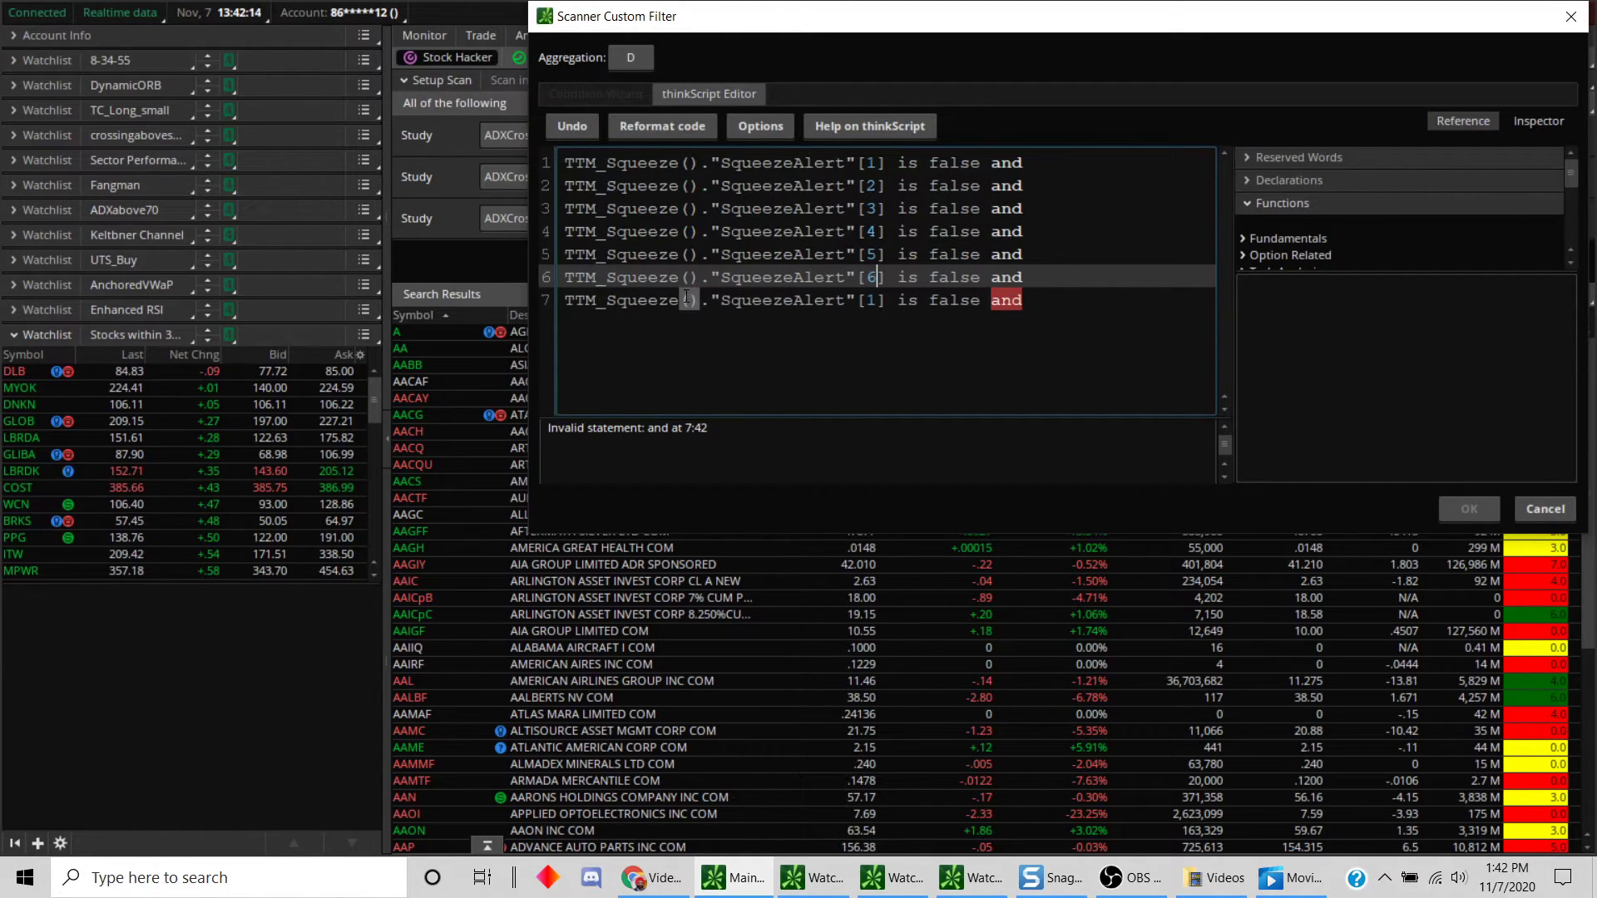
# - Rewrite line 7 as "SqueezeAlert" is true with no bar offset
pyautogui.click(1040, 303)
pyautogui.press('BackSpace')
pyautogui.press('BackSpace')
pyautogui.press('BackSpace')
pyautogui.press('BackSpace')
pyautogui.press('BackSpace')
pyautogui.press('BackSpace')
pyautogui.press('BackSpace')
pyautogui.press('BackSpace')
pyautogui.press('BackSpace')
pyautogui.press('BackSpace')
pyautogui.press('BackSpace')
pyautogui.press('BackSpace')
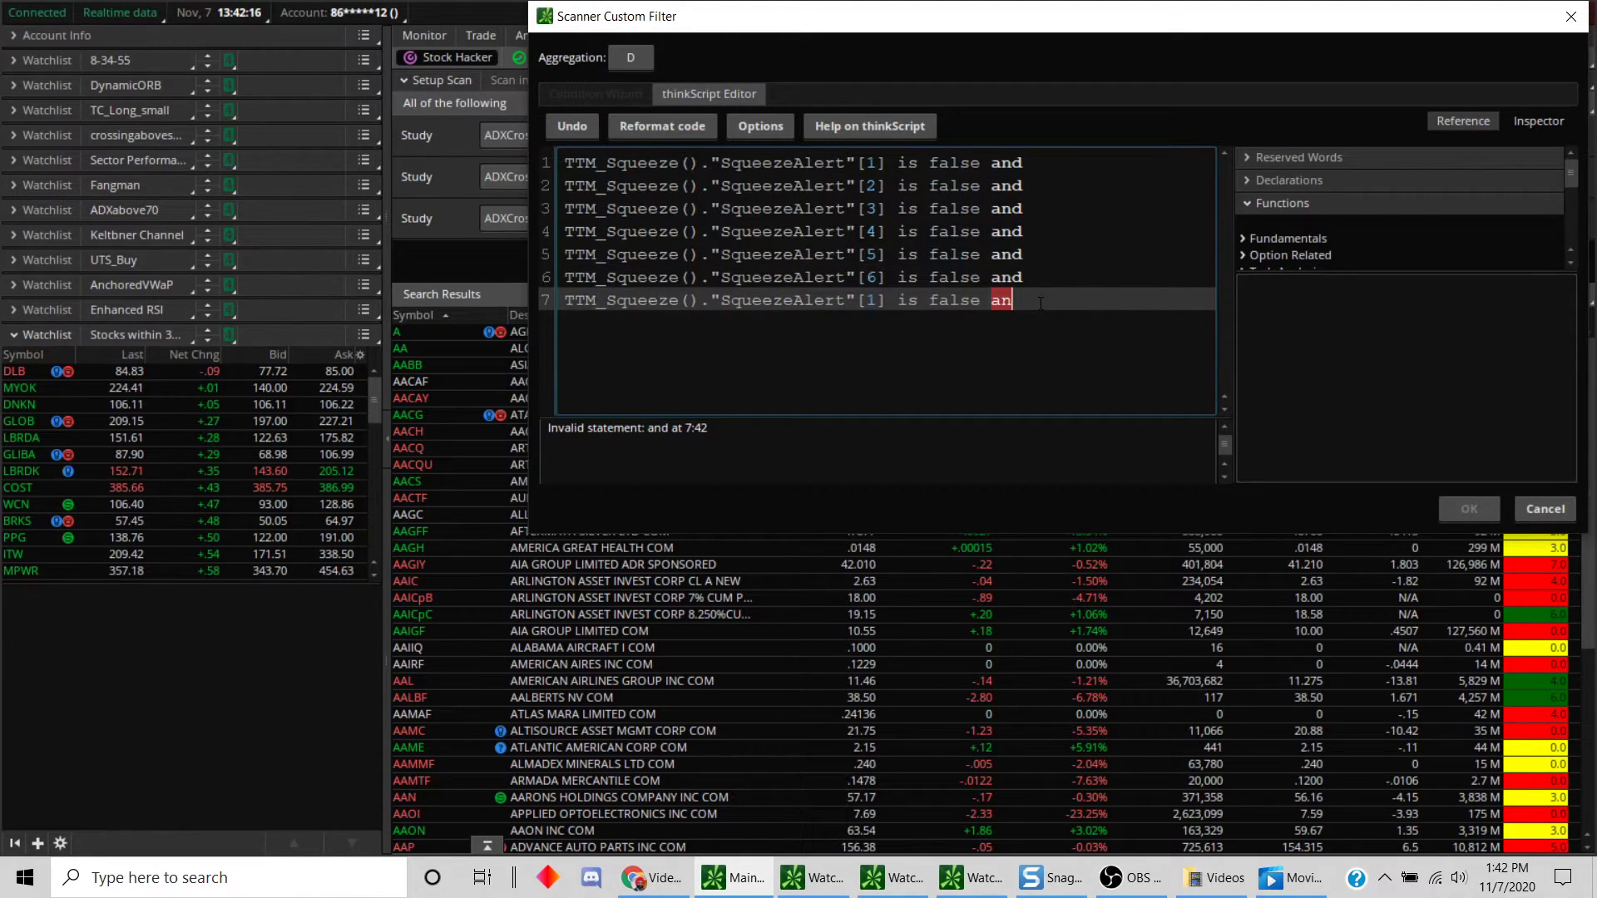
pyautogui.press('BackSpace')
pyautogui.press('BackSpace')
pyautogui.press('BackSpace')
pyautogui.press('BackSpace')
pyautogui.write('is true')
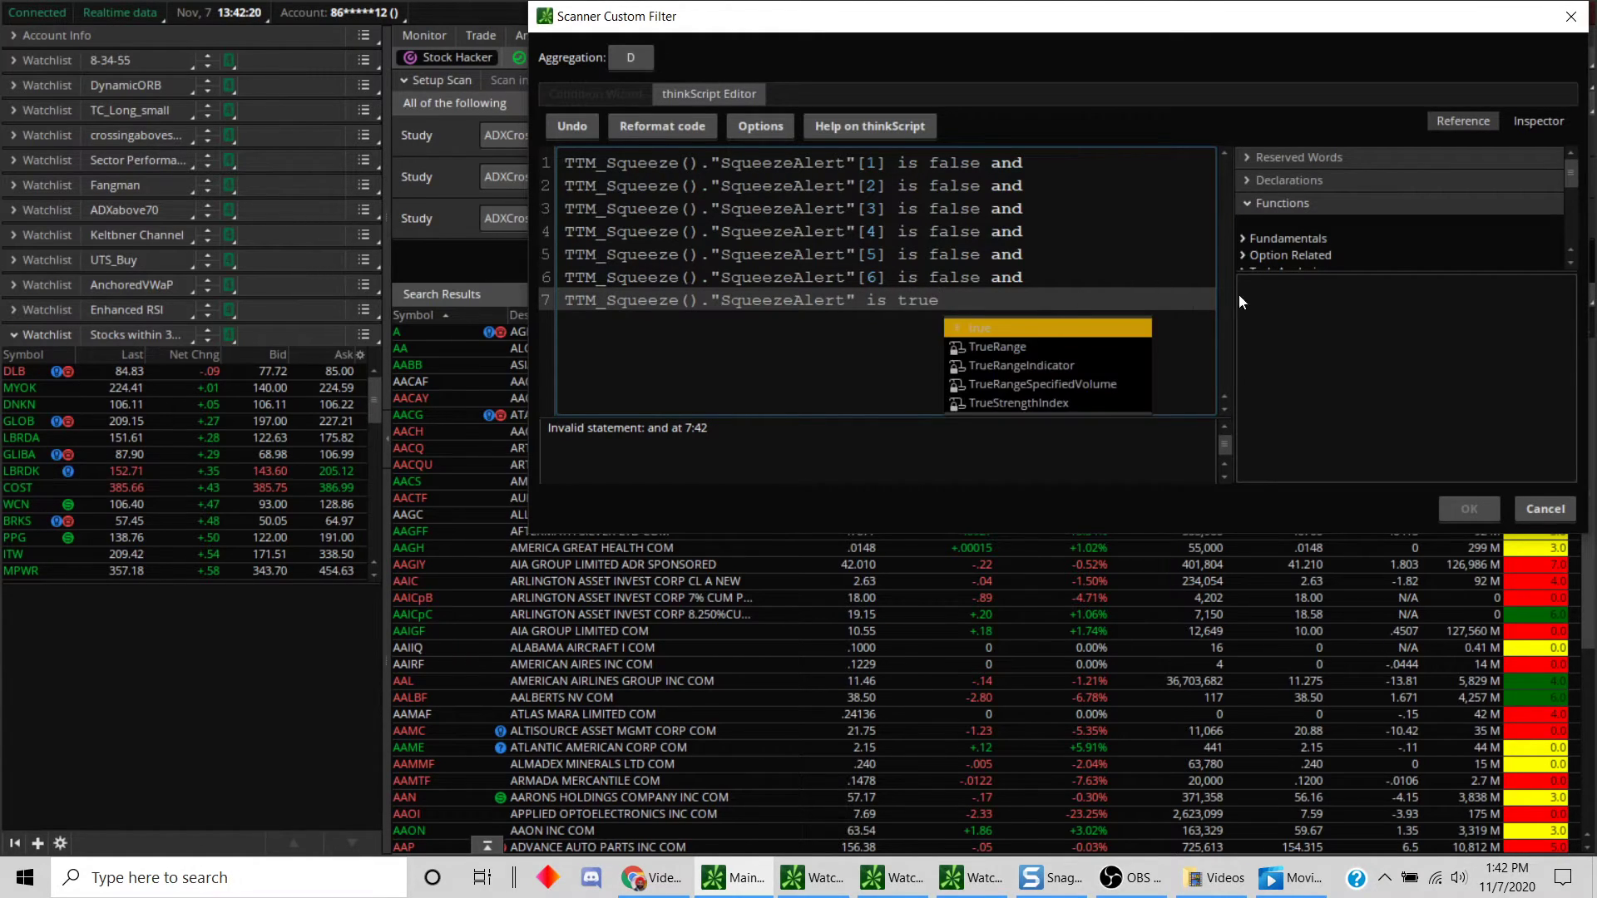
pyautogui.press('Escape')
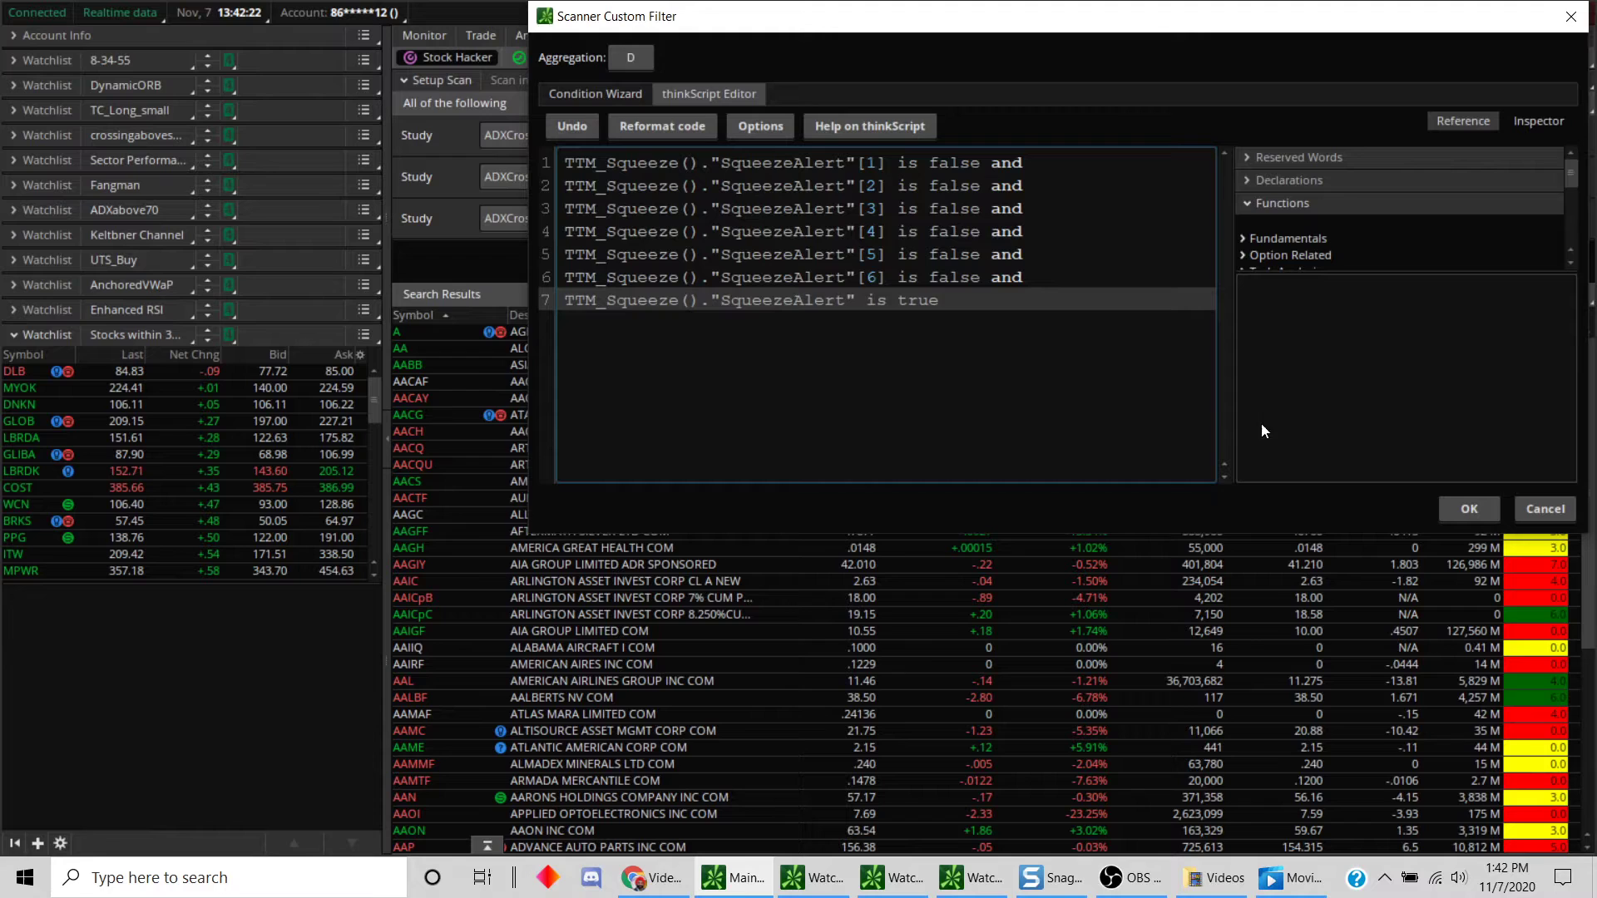
# - Confirm the squeeze condition and replace the first ADXCrossover filter with atr() > 1.5
pyautogui.click(1471, 509)
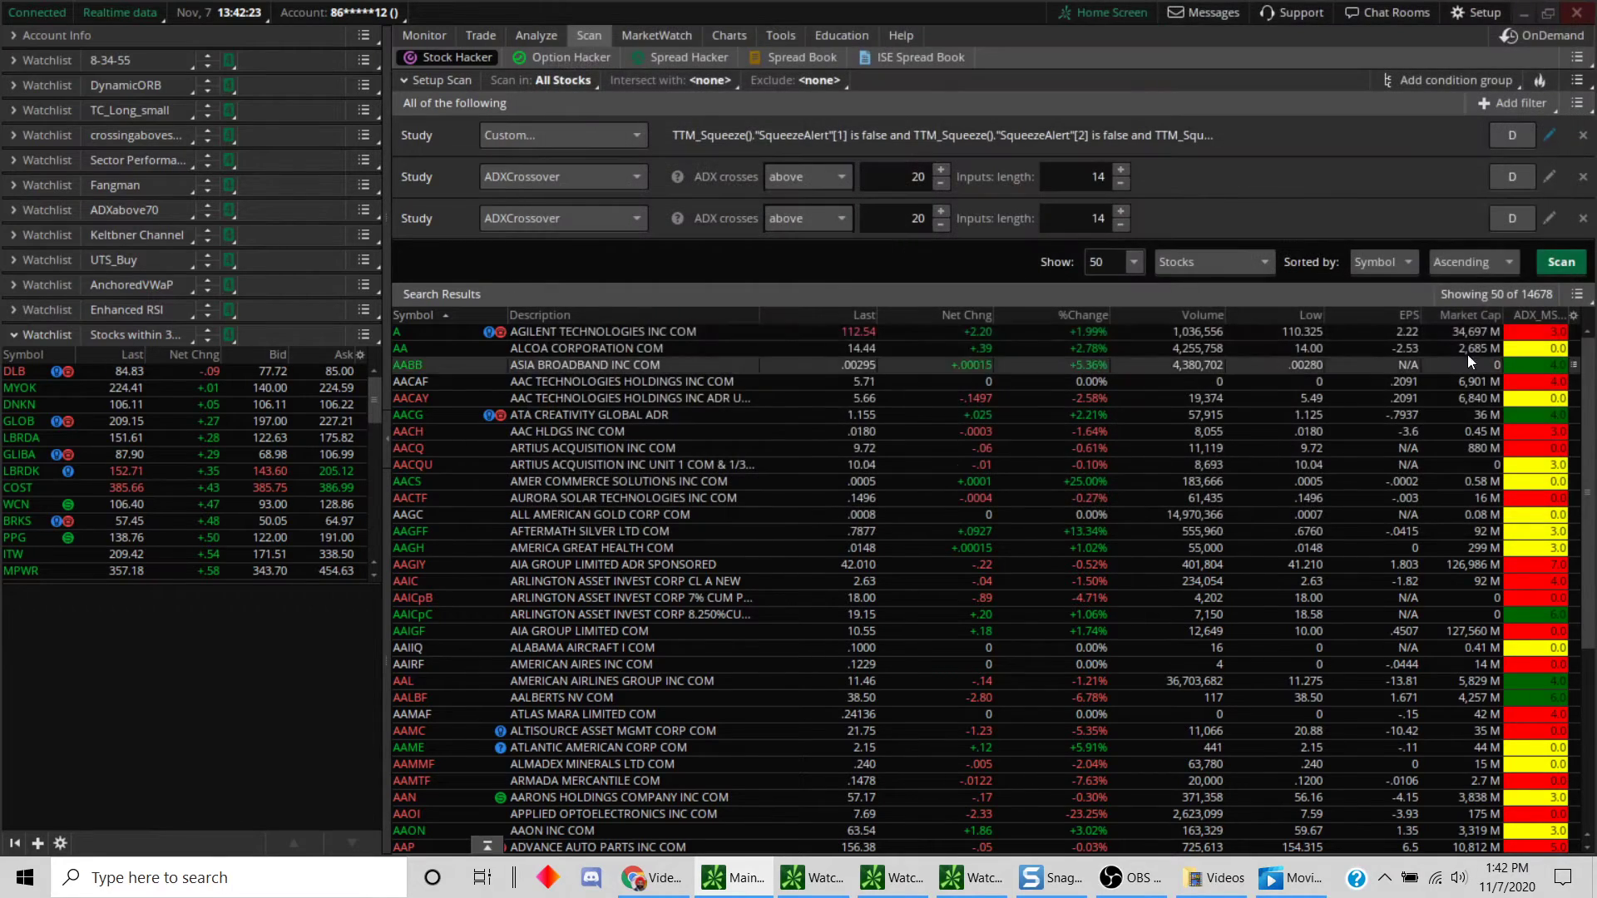
pyautogui.click(1549, 176)
pyautogui.click(726, 100)
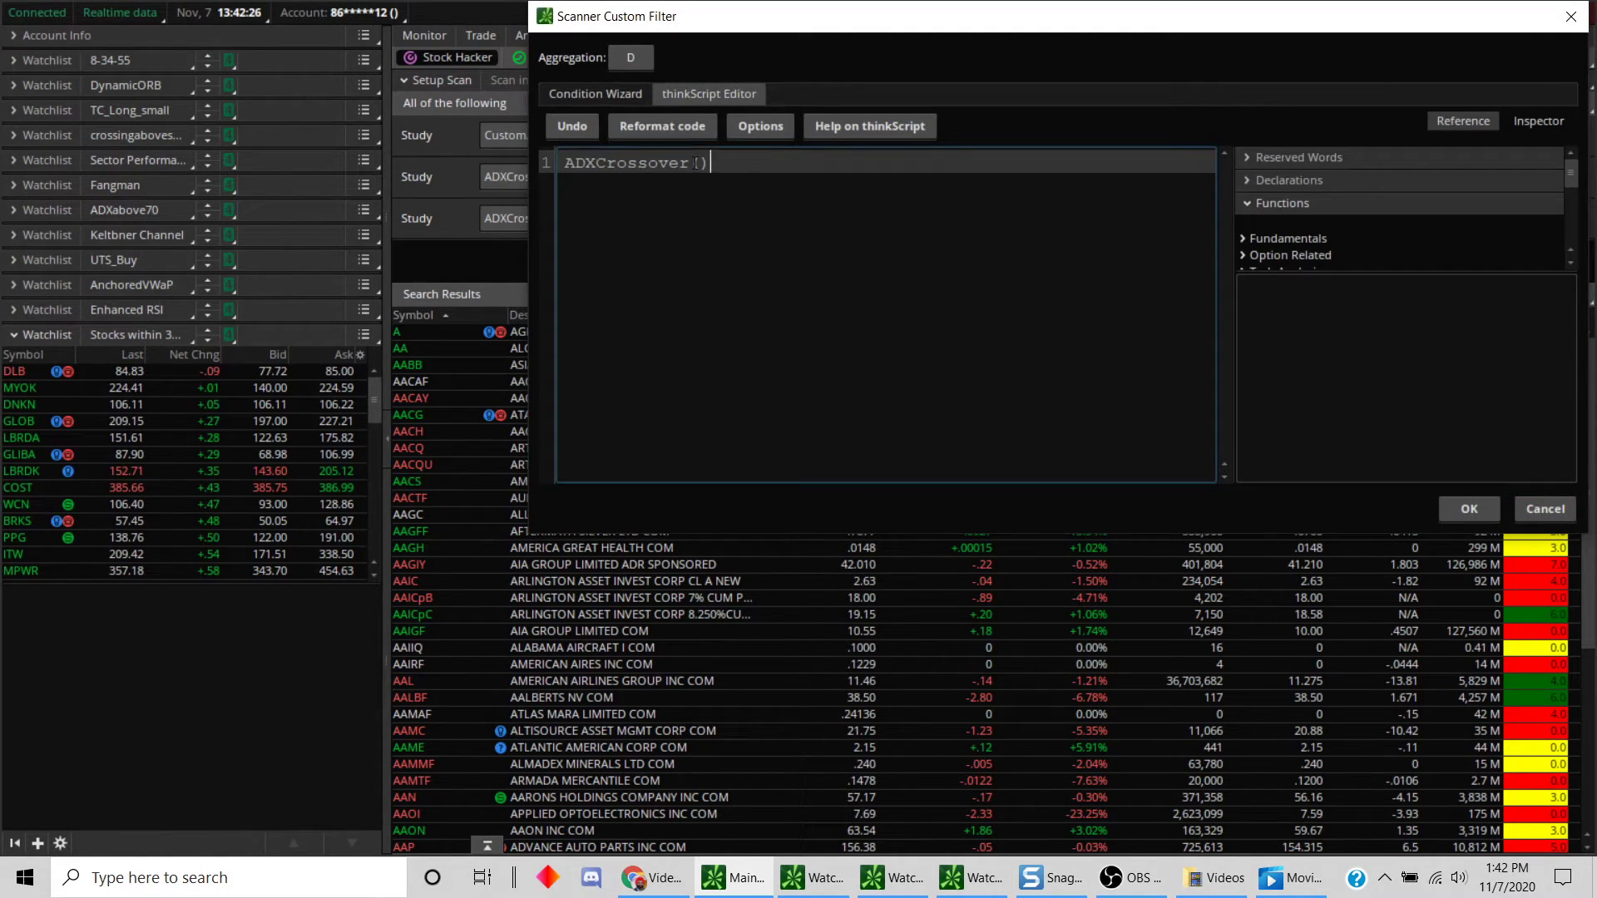
pyautogui.hotkey('ctrl', 'a')
pyautogui.write('at')
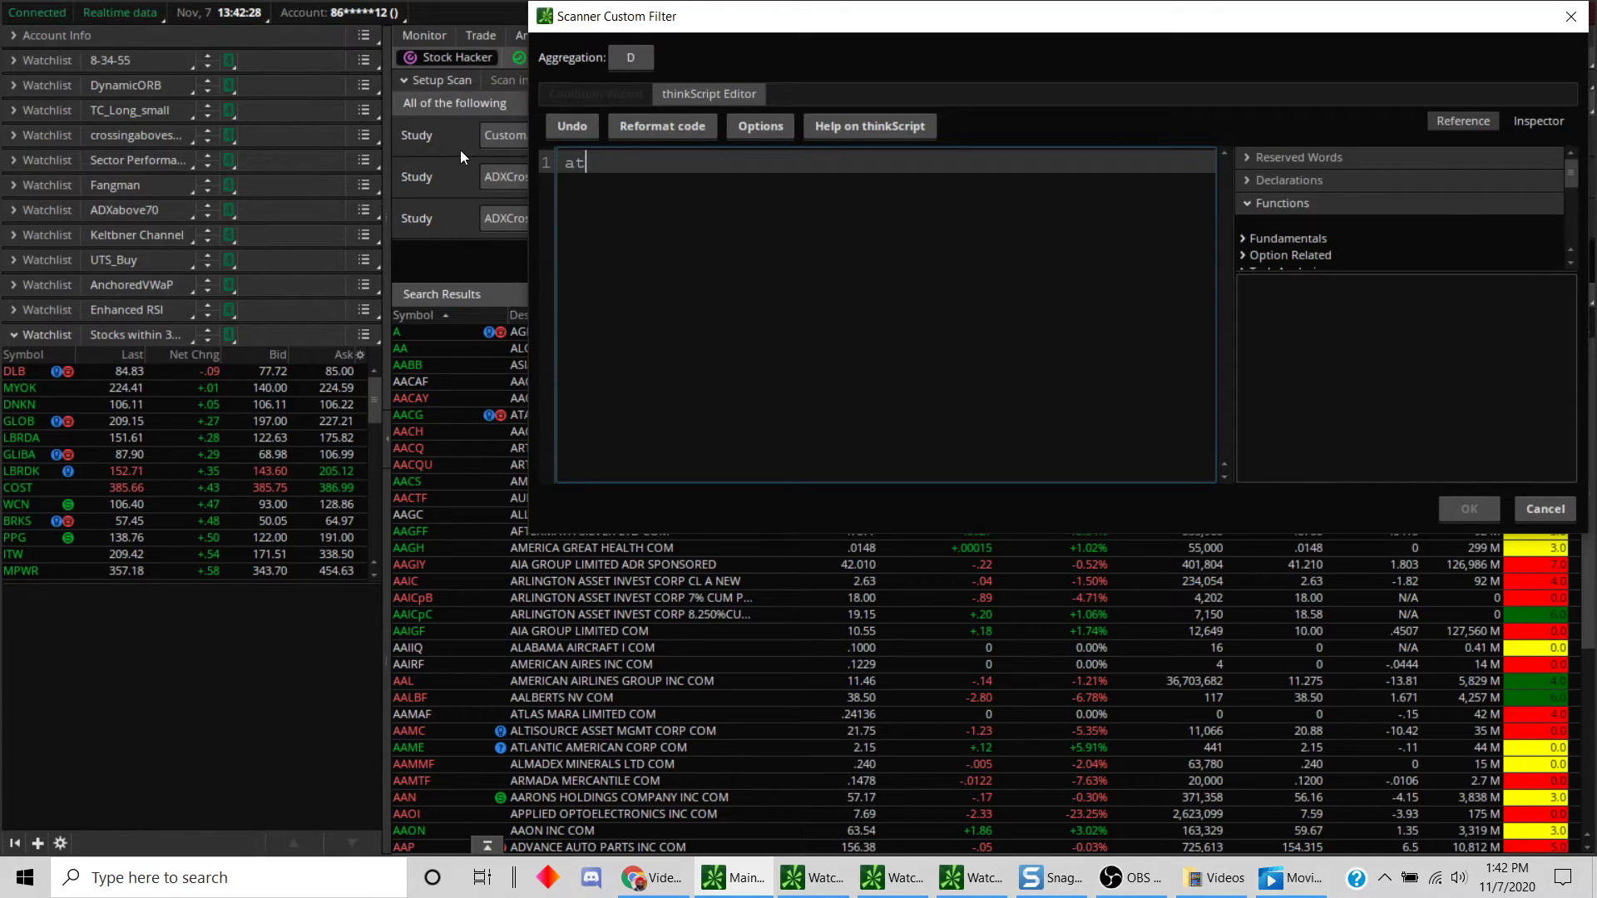
pyautogui.write('r() > 1.5')
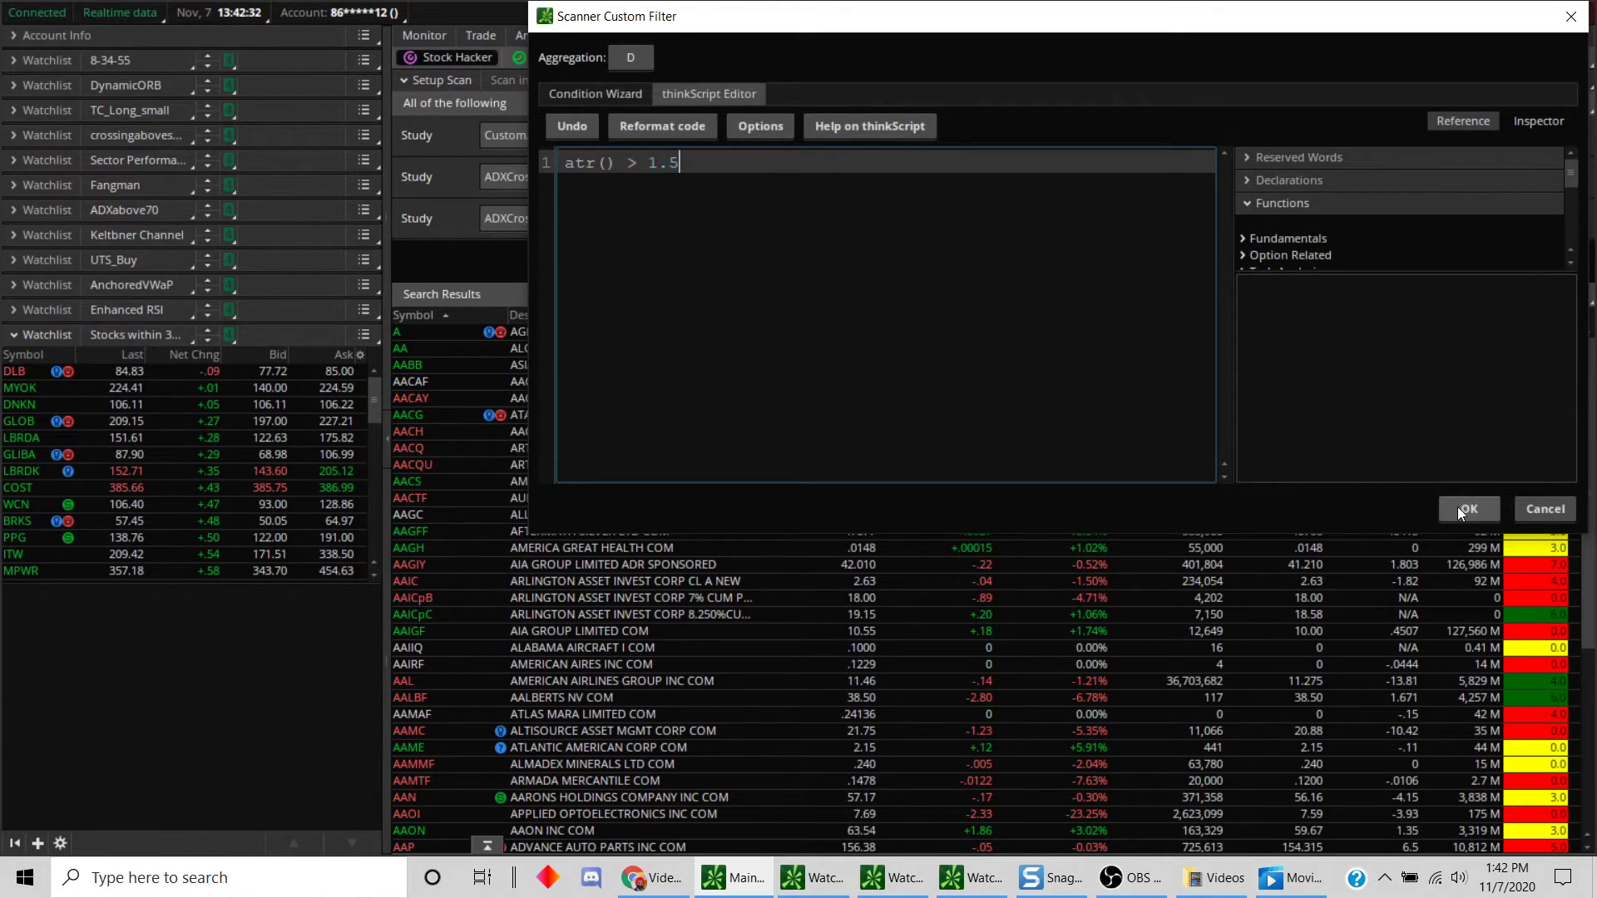
pyautogui.click(1464, 508)
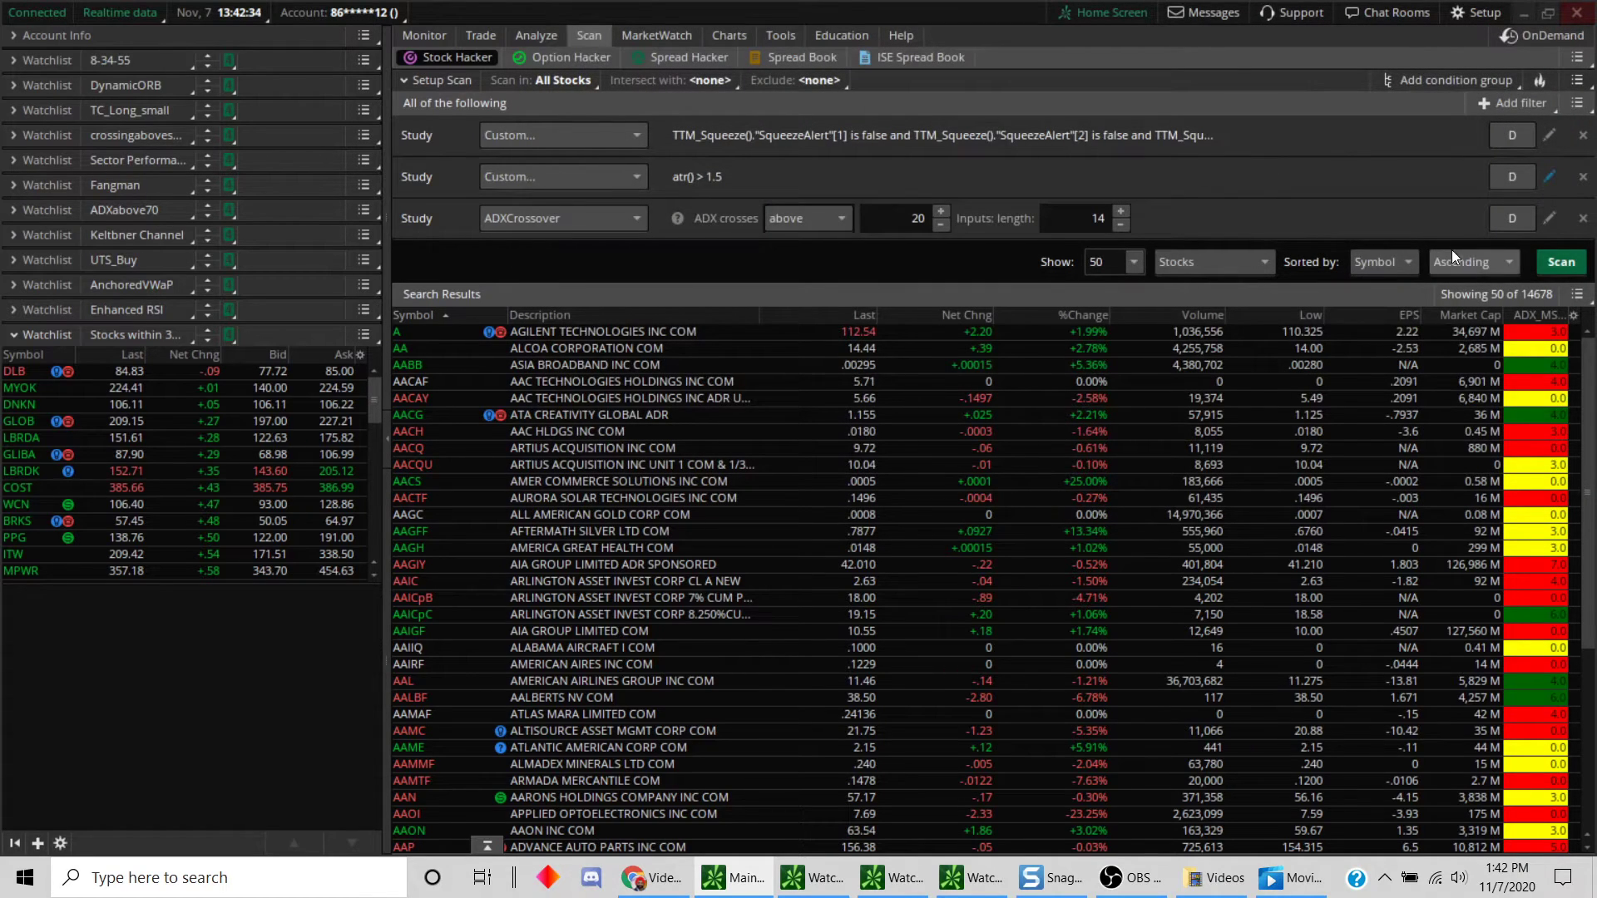
# - Replace the second ADXCrossover filter with average(volume,30) > 600000
pyautogui.click(1550, 216)
pyautogui.click(695, 97)
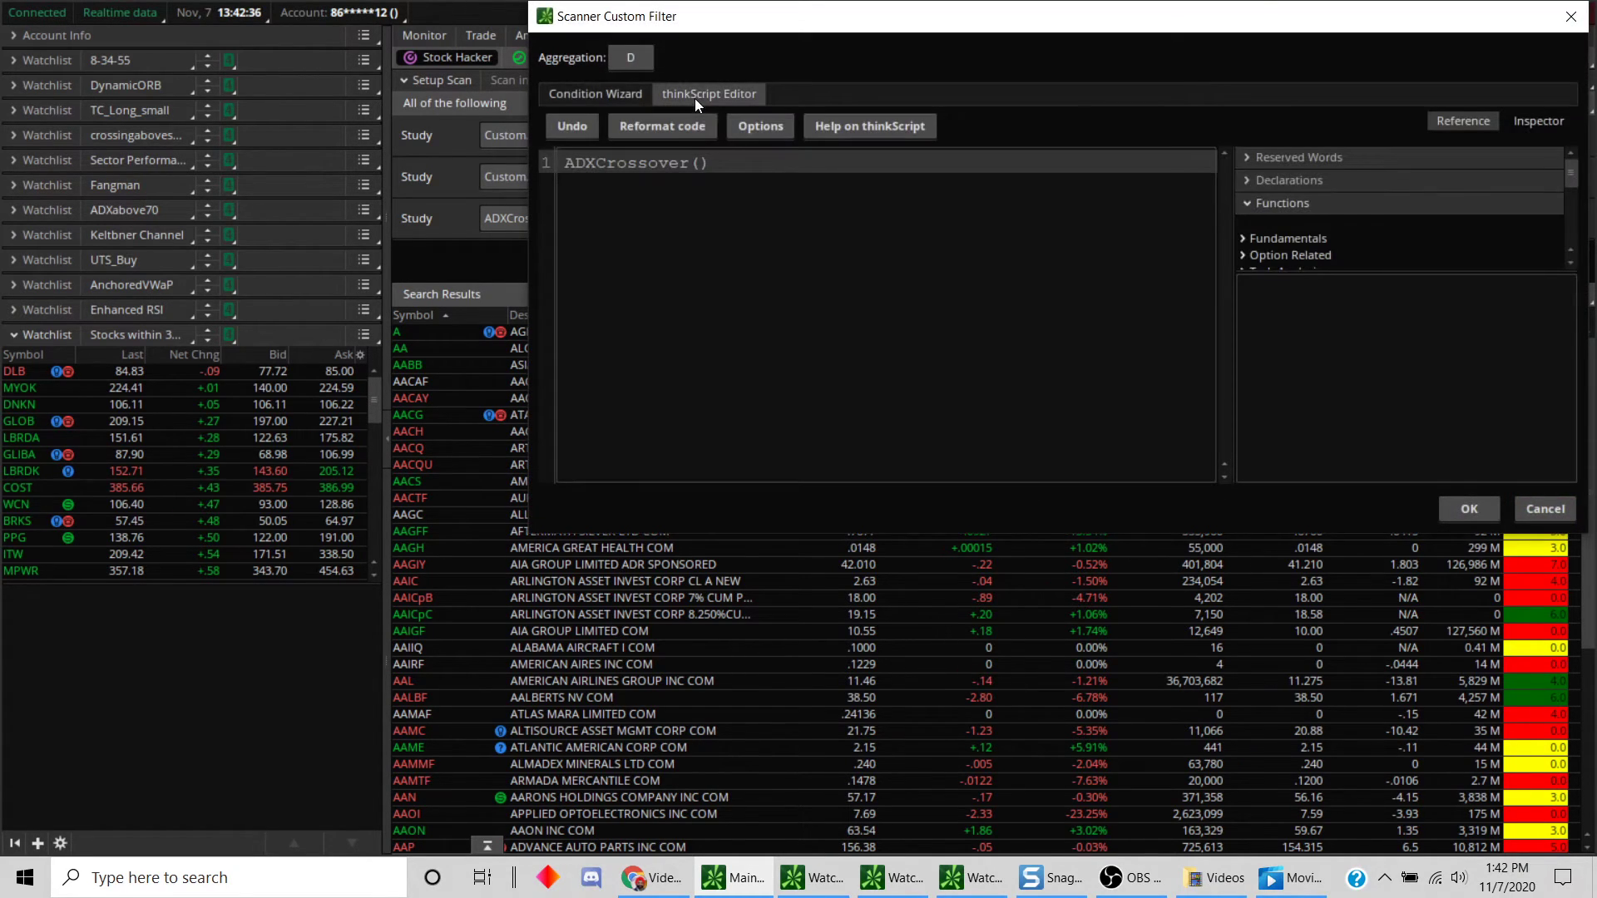
pyautogui.hotkey('ctrl', 'a')
pyautogui.write('a')
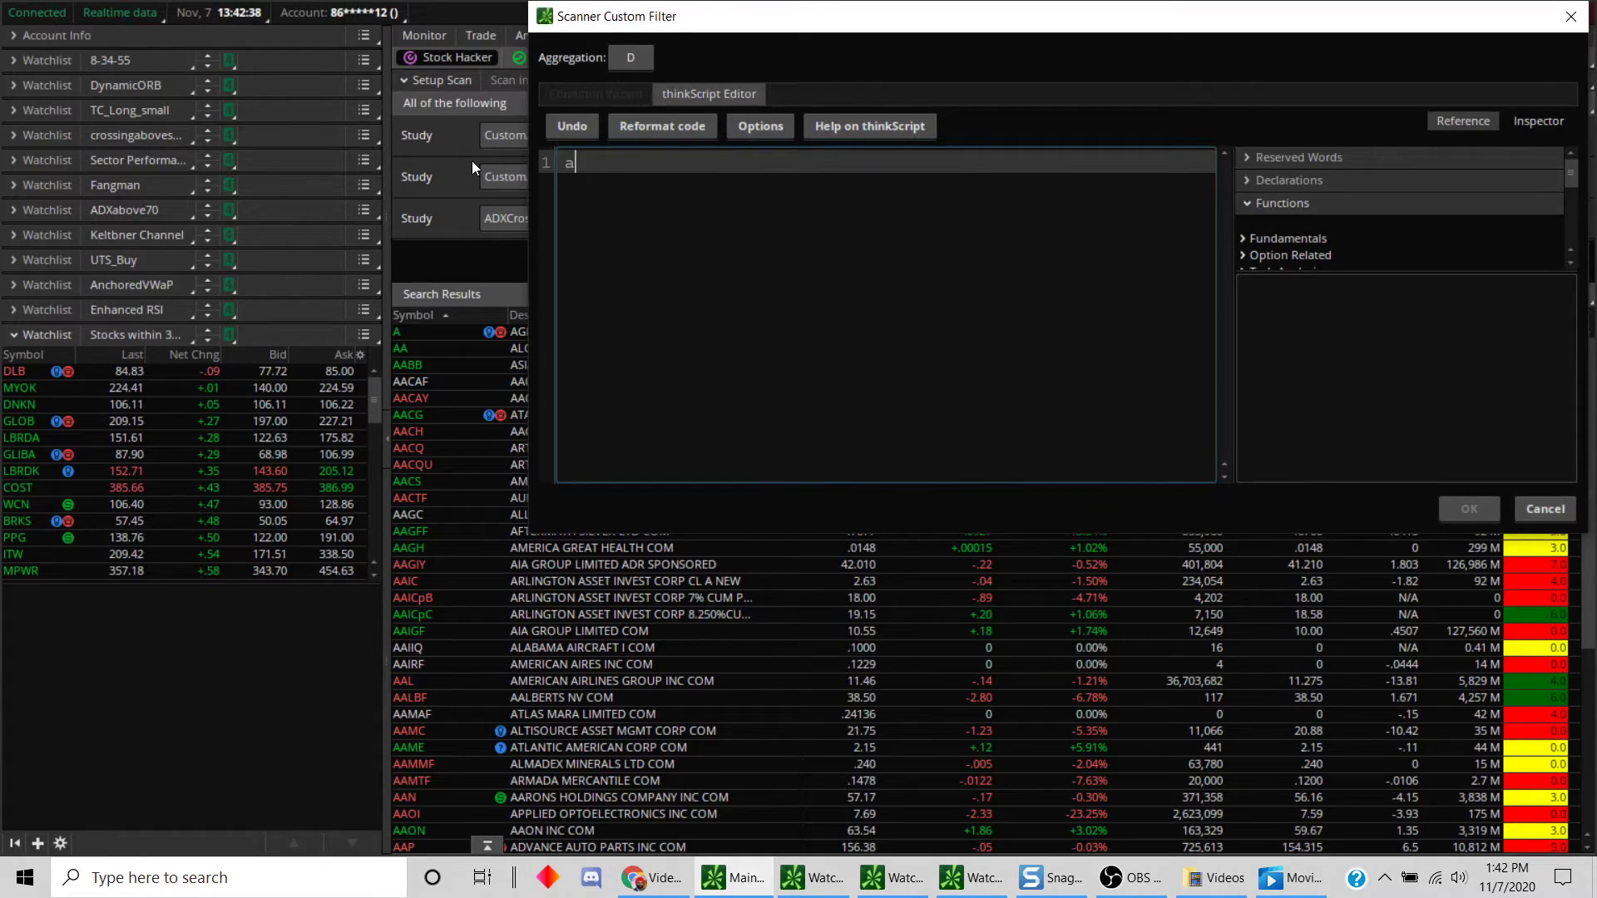
pyautogui.write('verage(volume,30) > ')
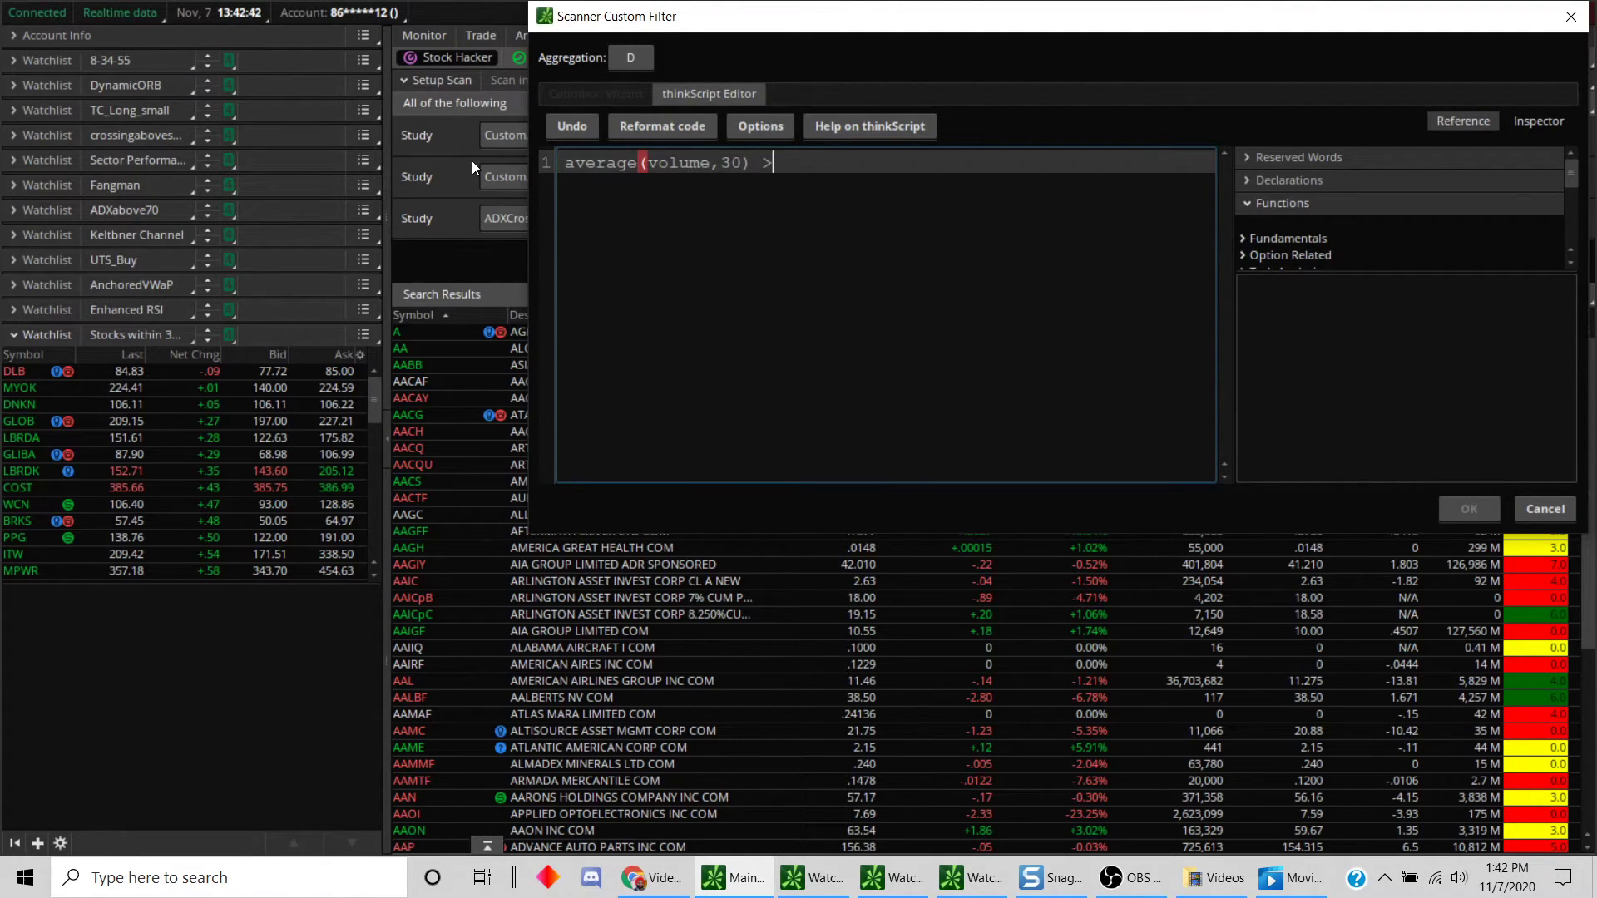
pyautogui.write('600000')
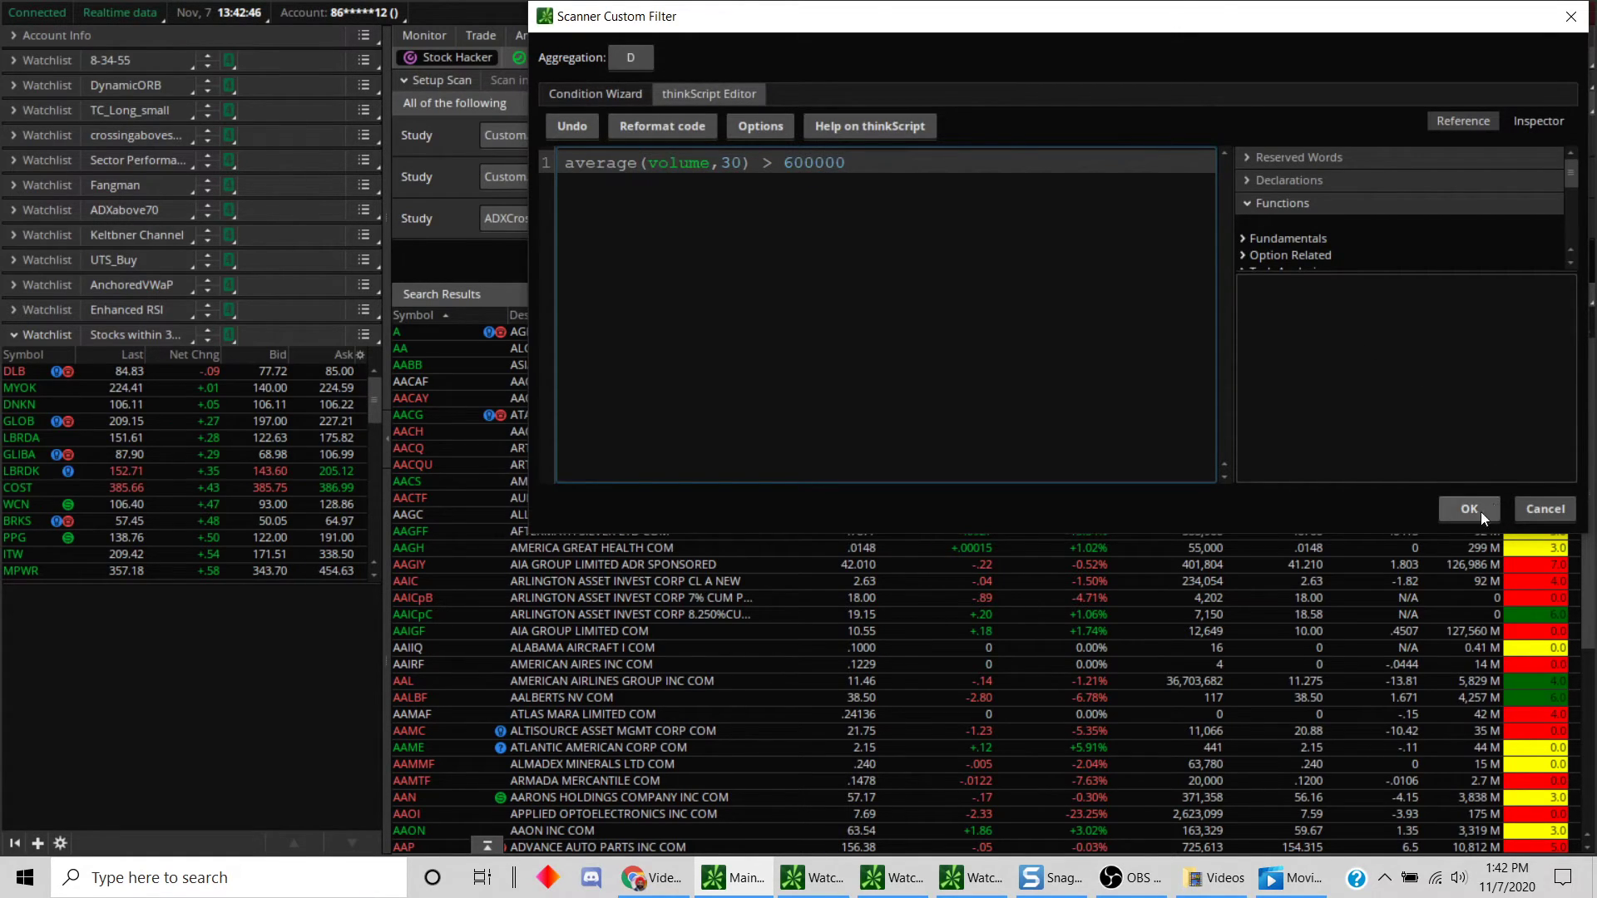
pyautogui.click(1477, 510)
# - Run the Stock Hacker scan with the new filters to produce its ten results
pyautogui.click(1561, 262)
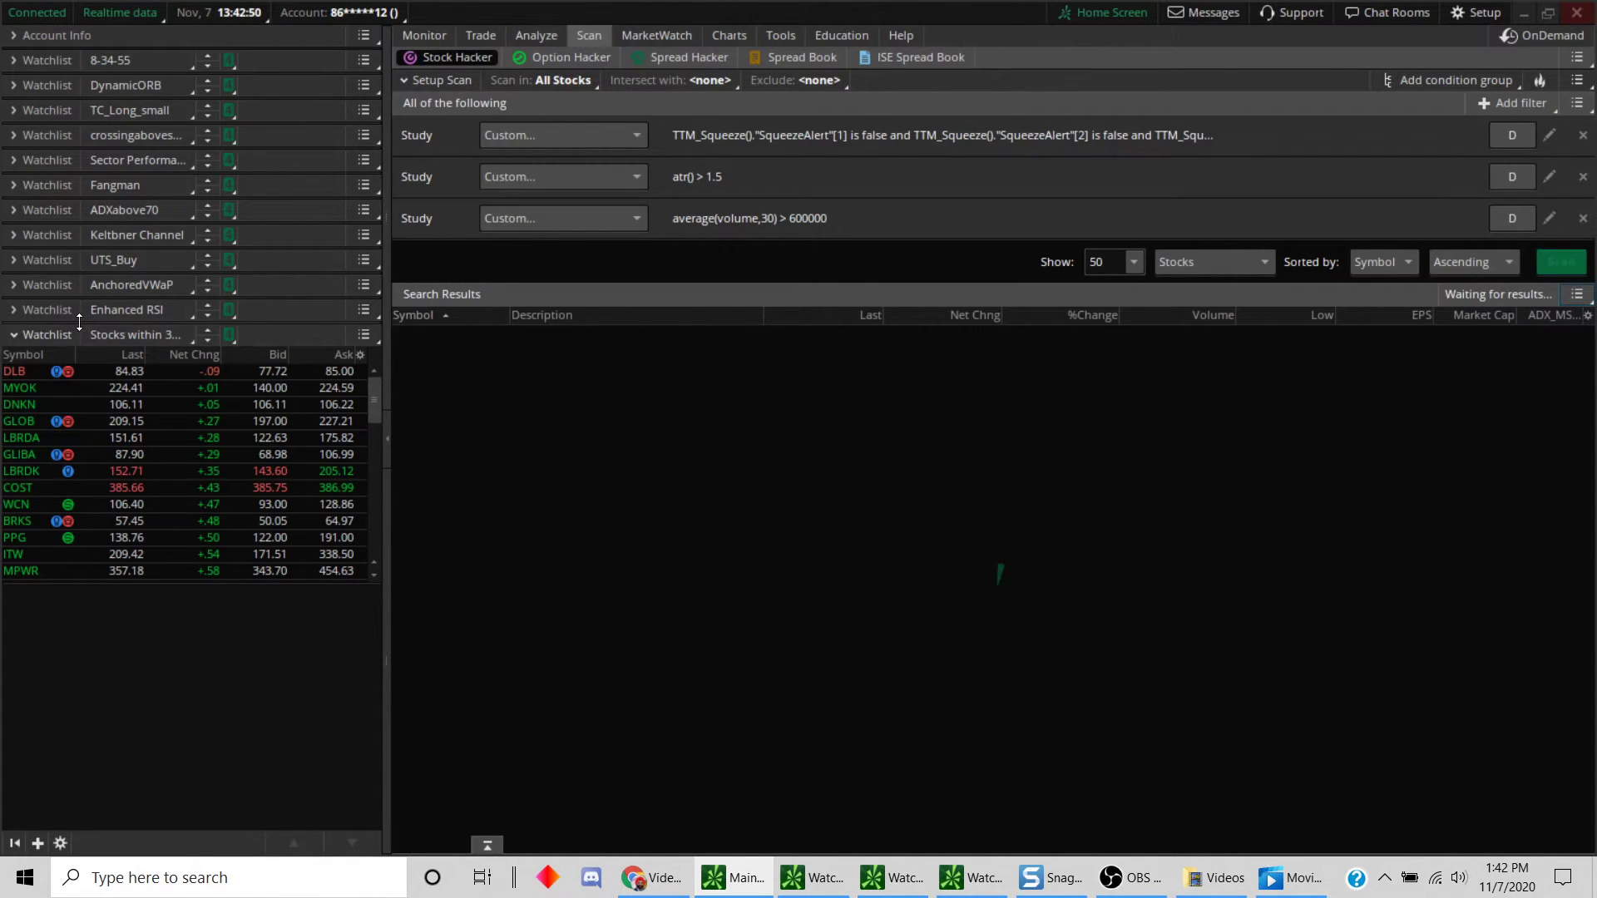
pyautogui.click(1577, 80)
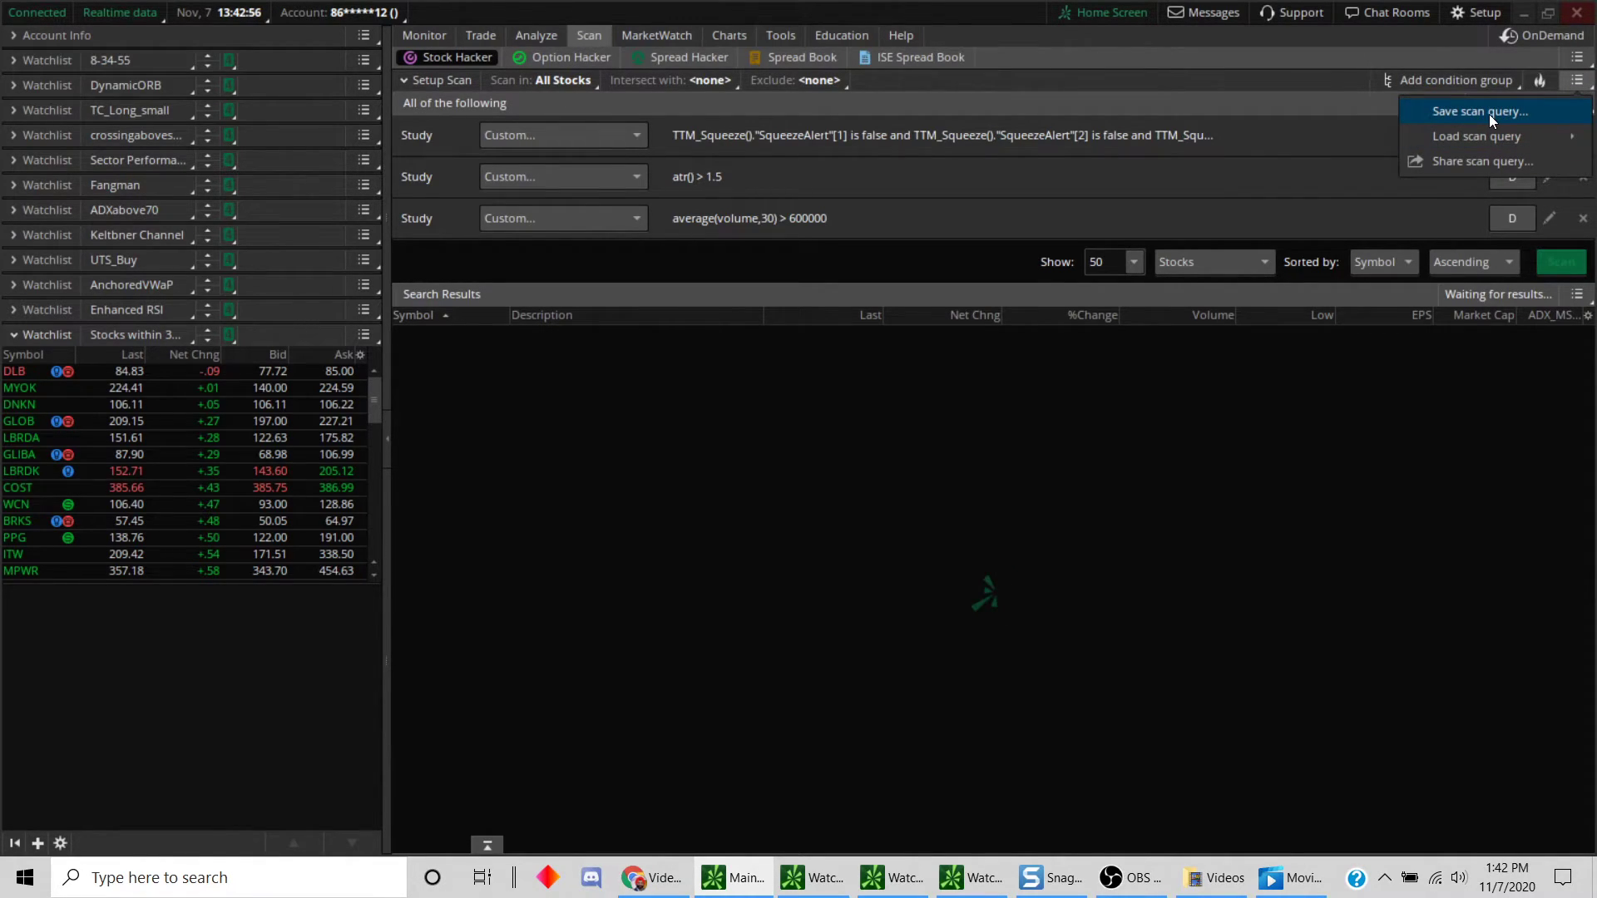
pyautogui.click(1355, 100)
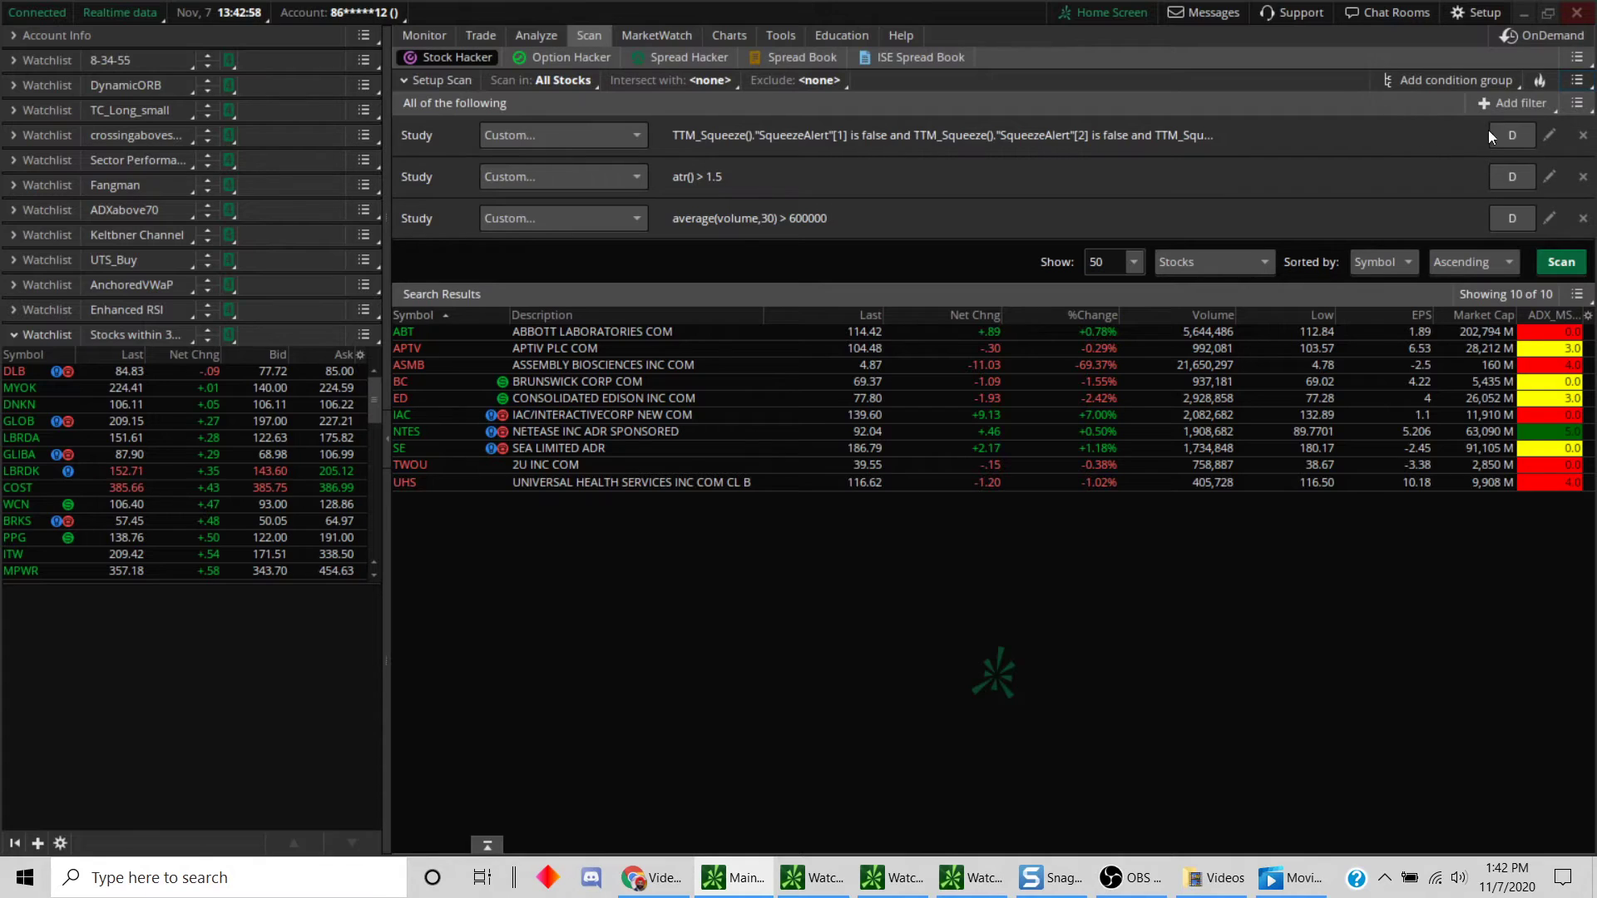
# - Save the scan's results as a watchlist named 'xxxx-ttm'
pyautogui.click(1576, 294)
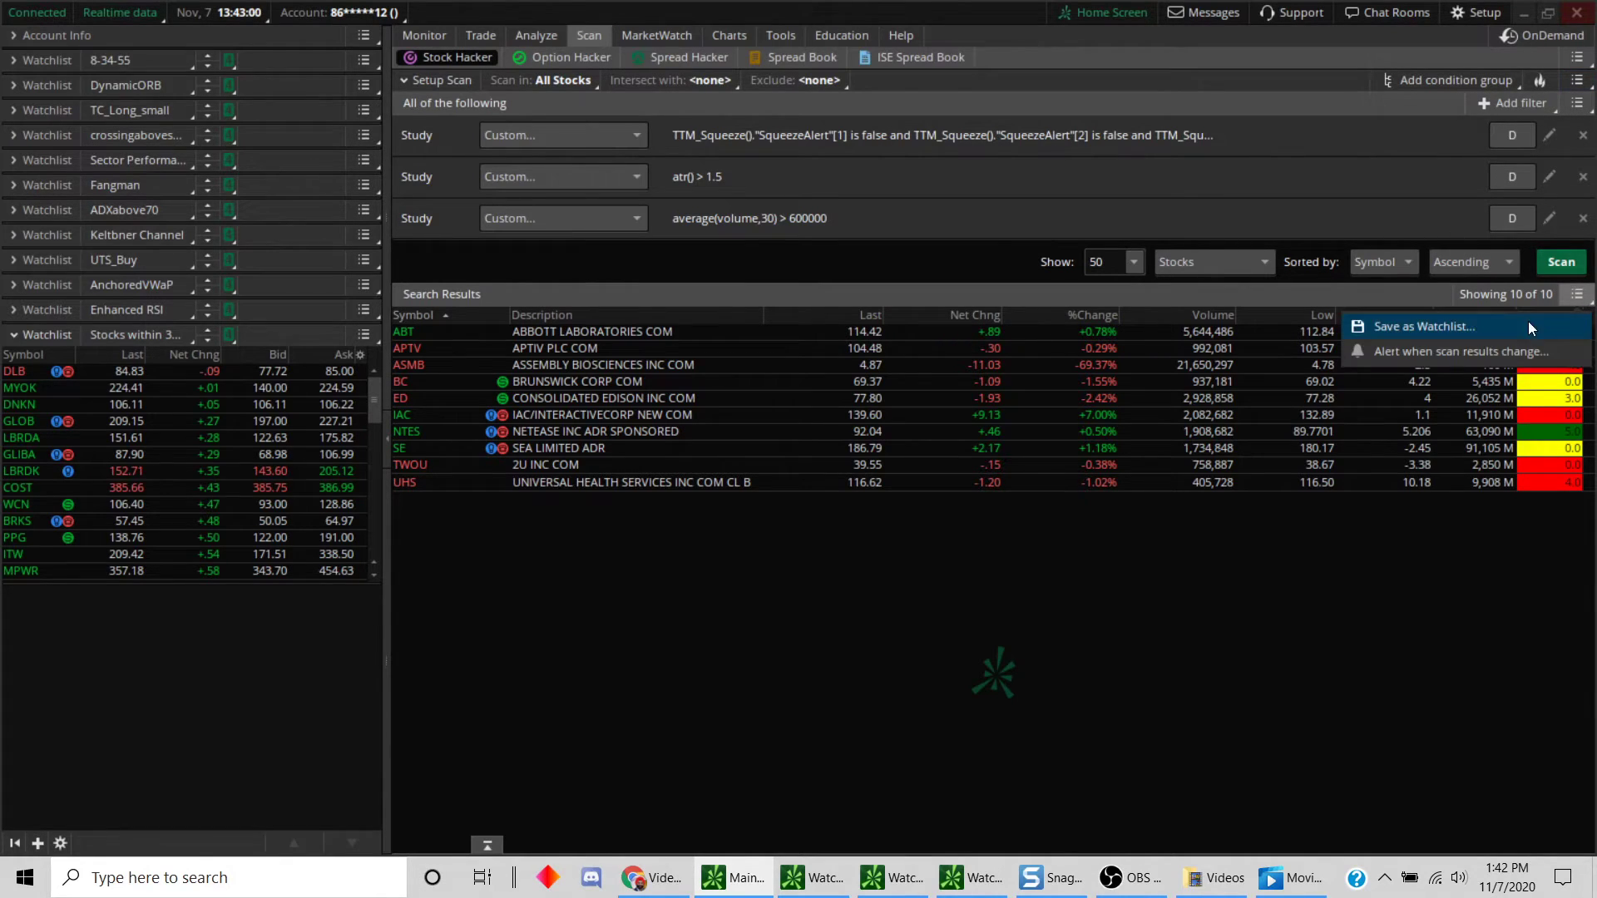
pyautogui.click(1418, 327)
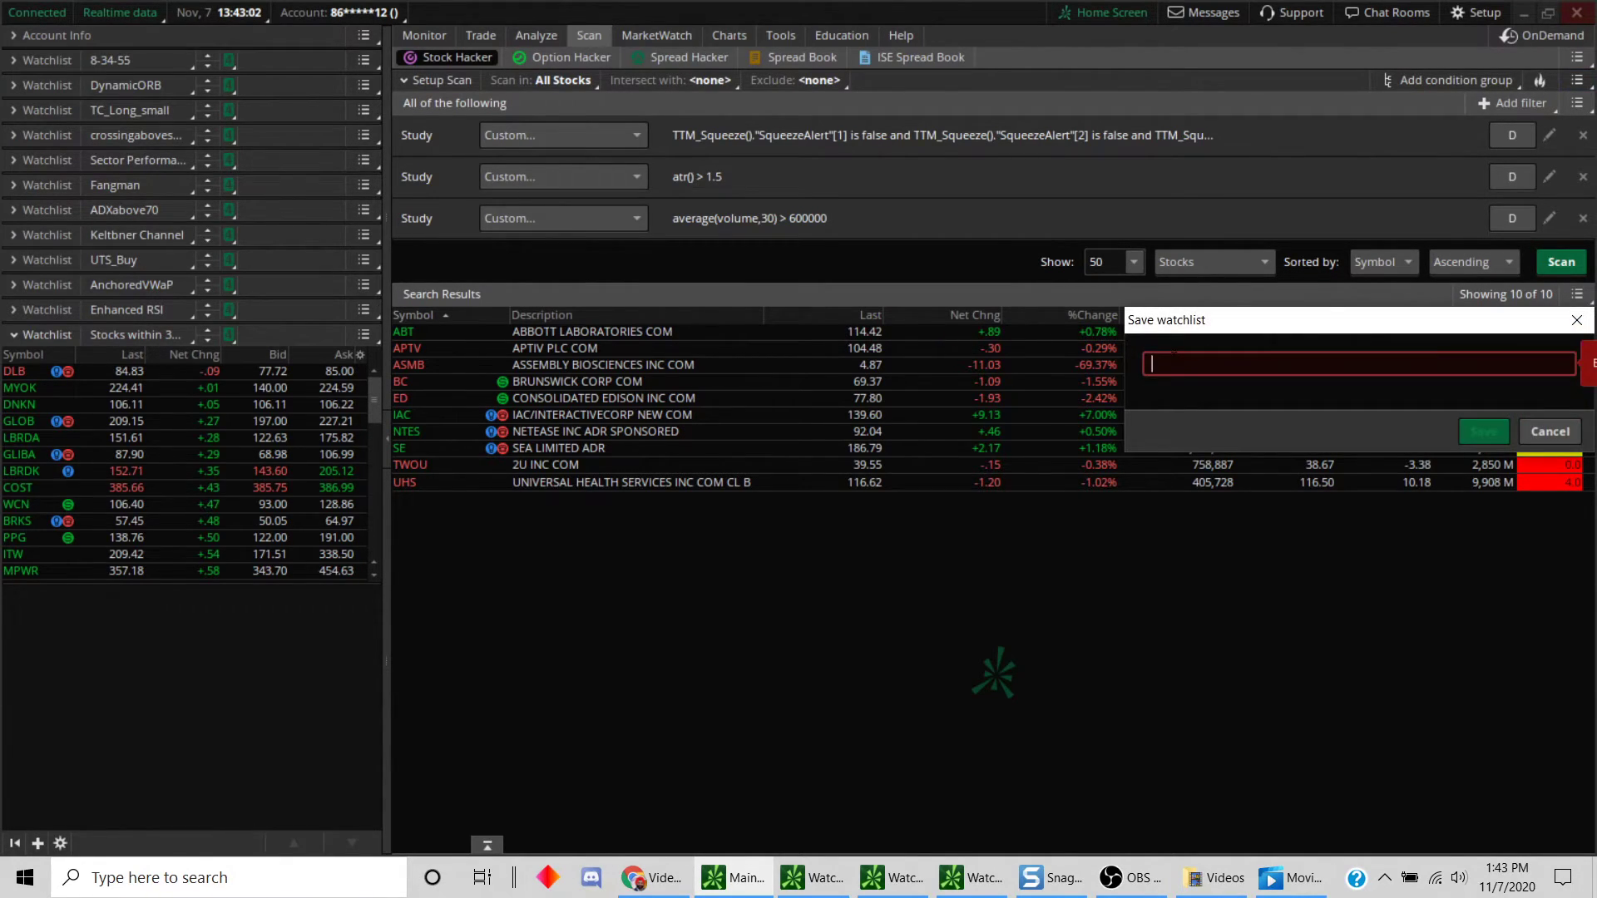
pyautogui.write('xxxx-')
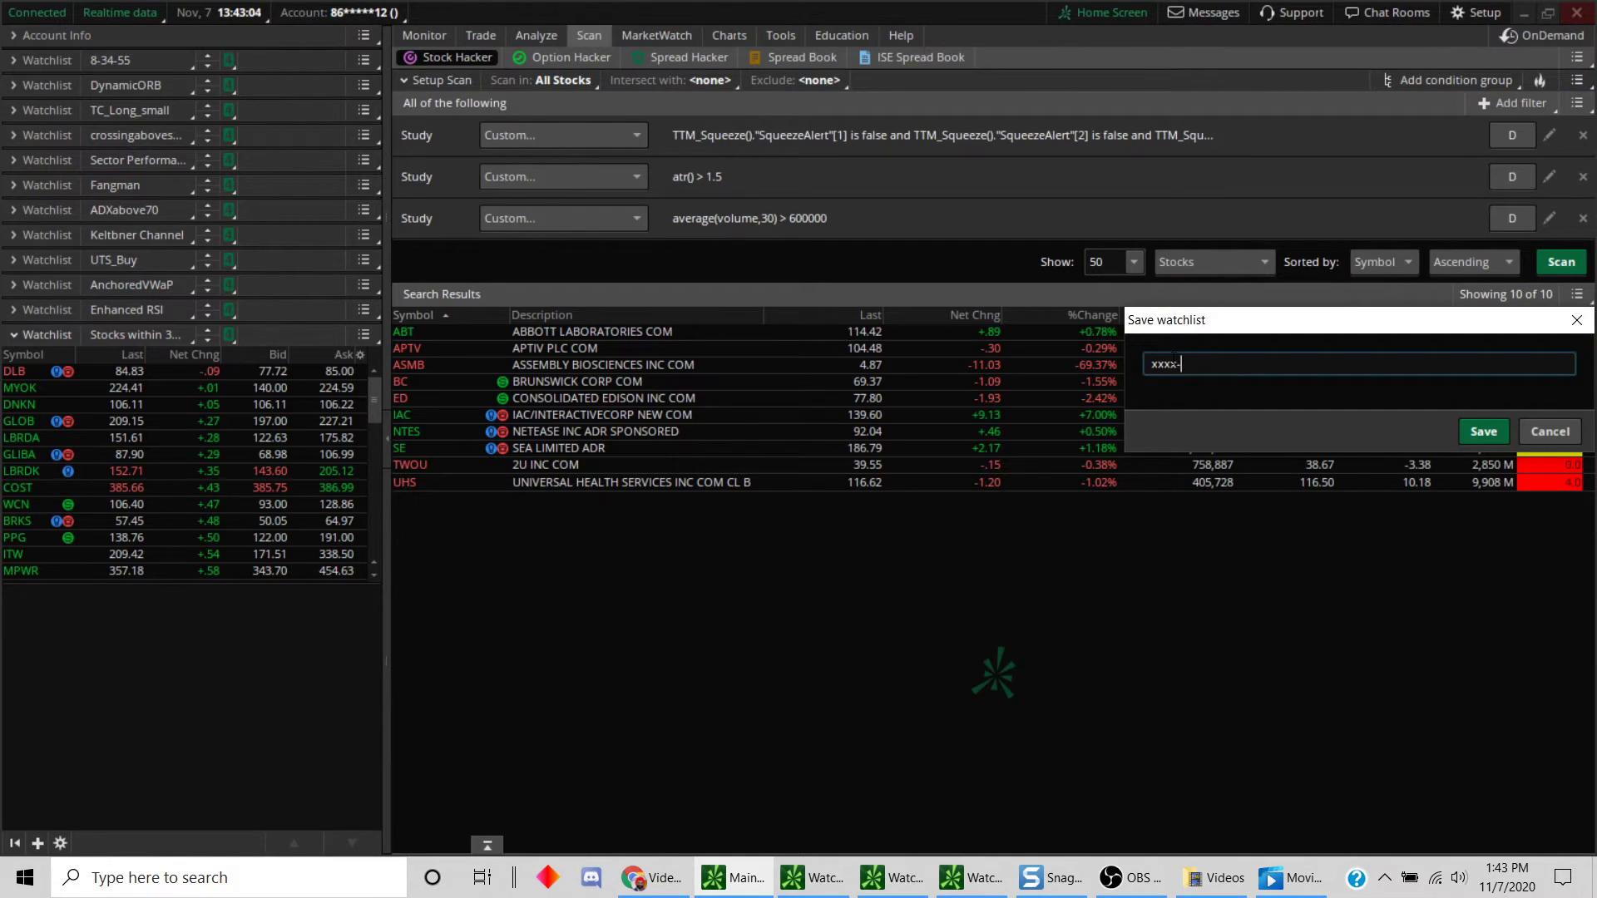
pyautogui.write('ttm')
pyautogui.click(1478, 430)
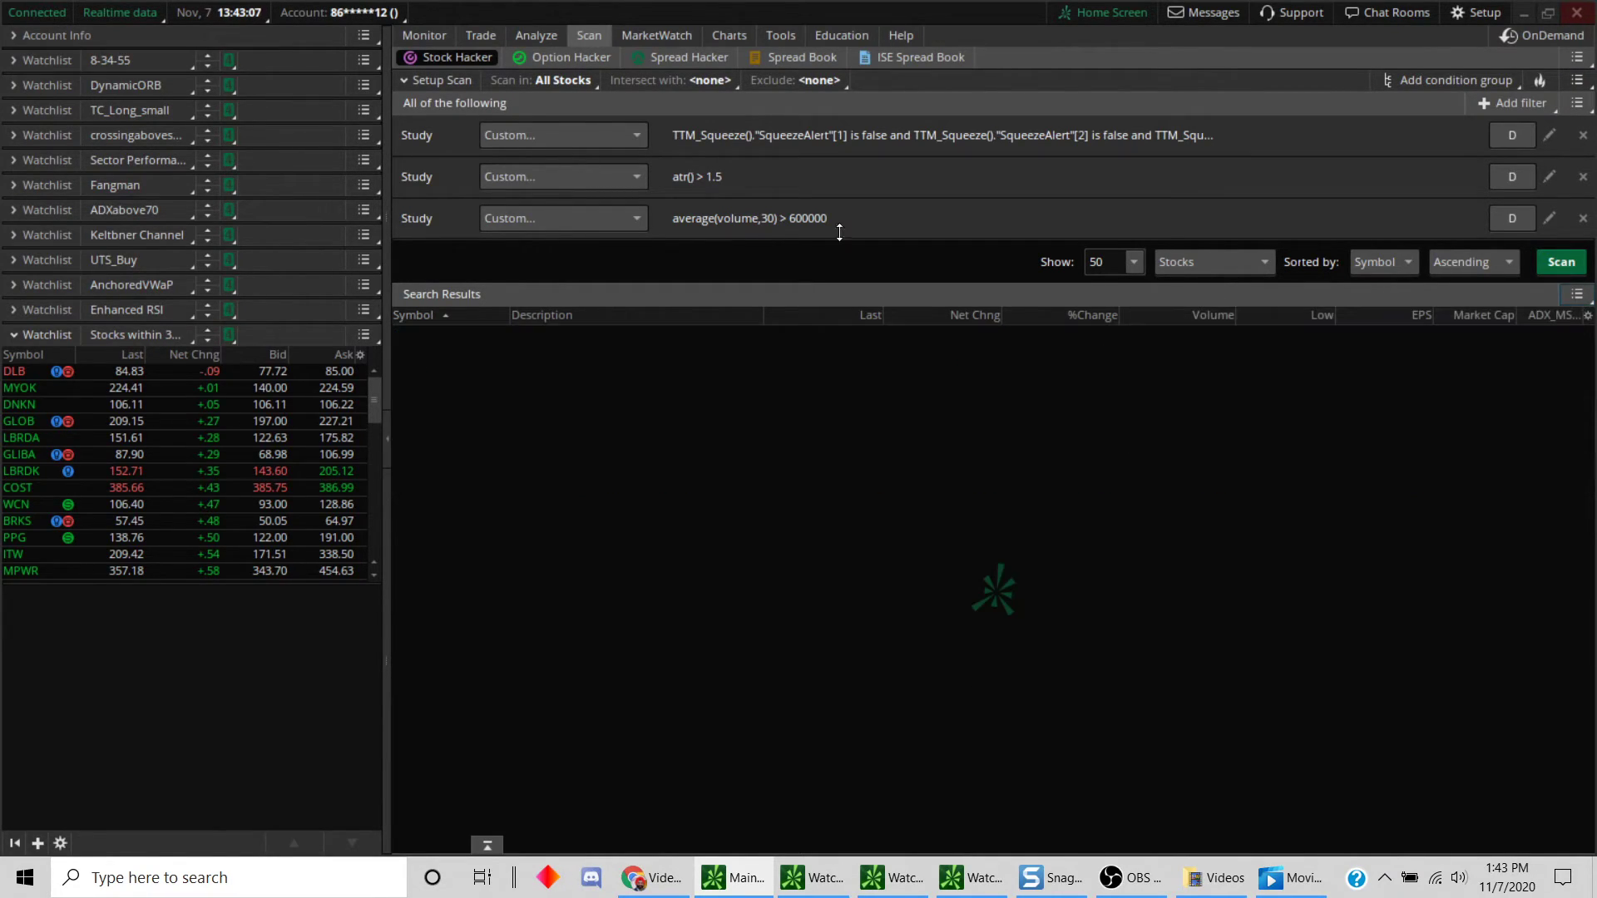
# - Load the xxxx-ttm watchlist and bring up its charts
pyautogui.click(140, 333)
pyautogui.moveTo(217, 327)
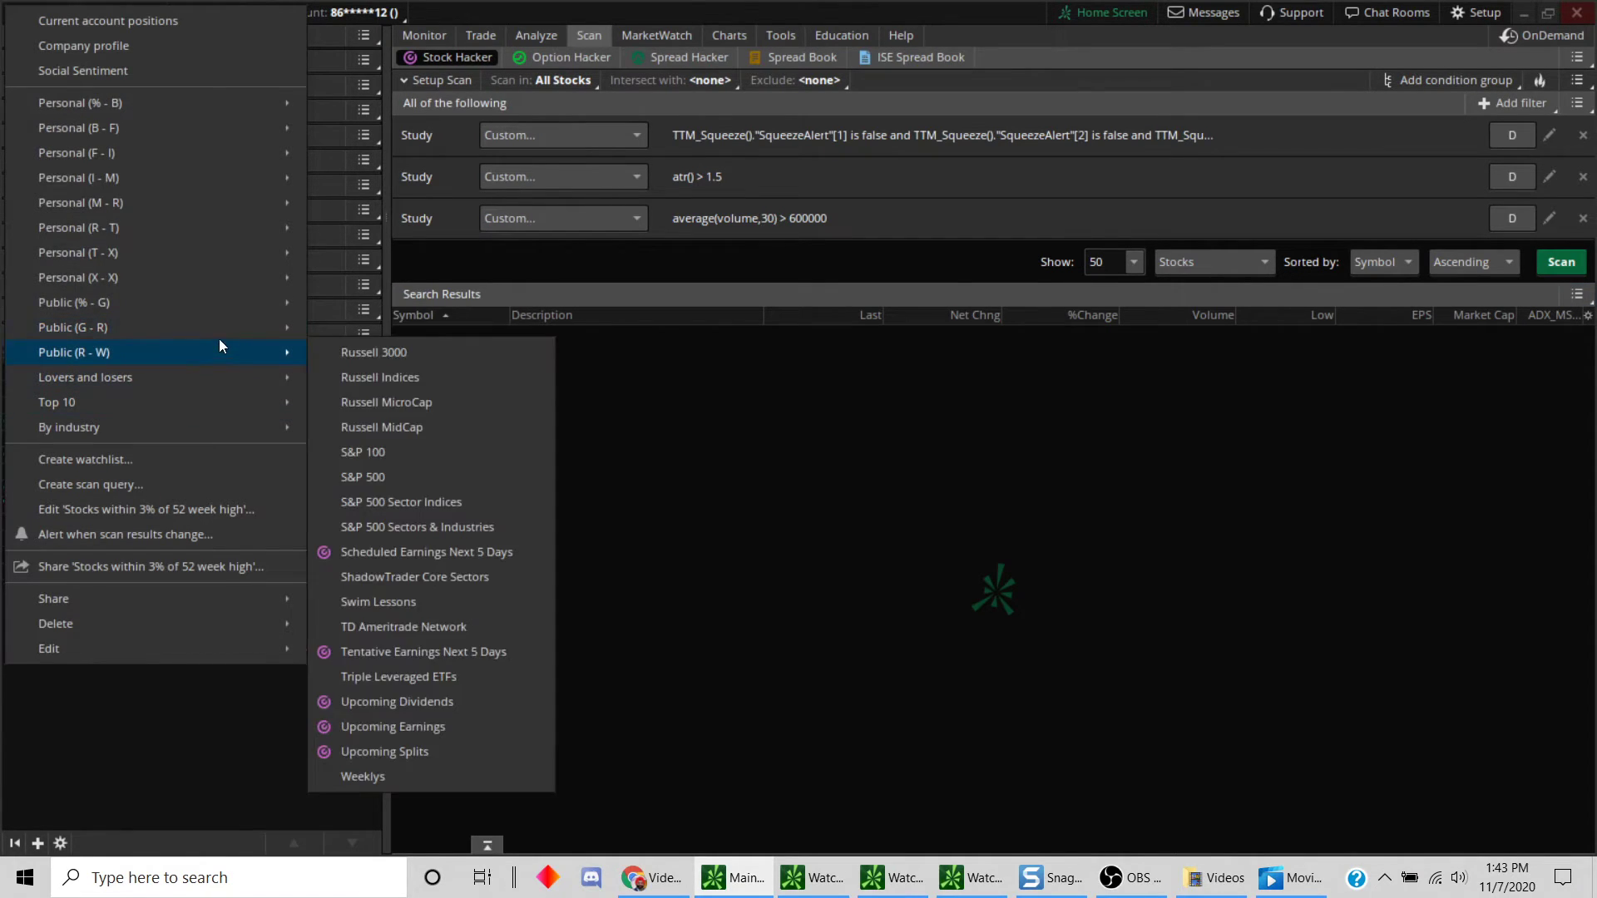
pyautogui.moveTo(228, 280)
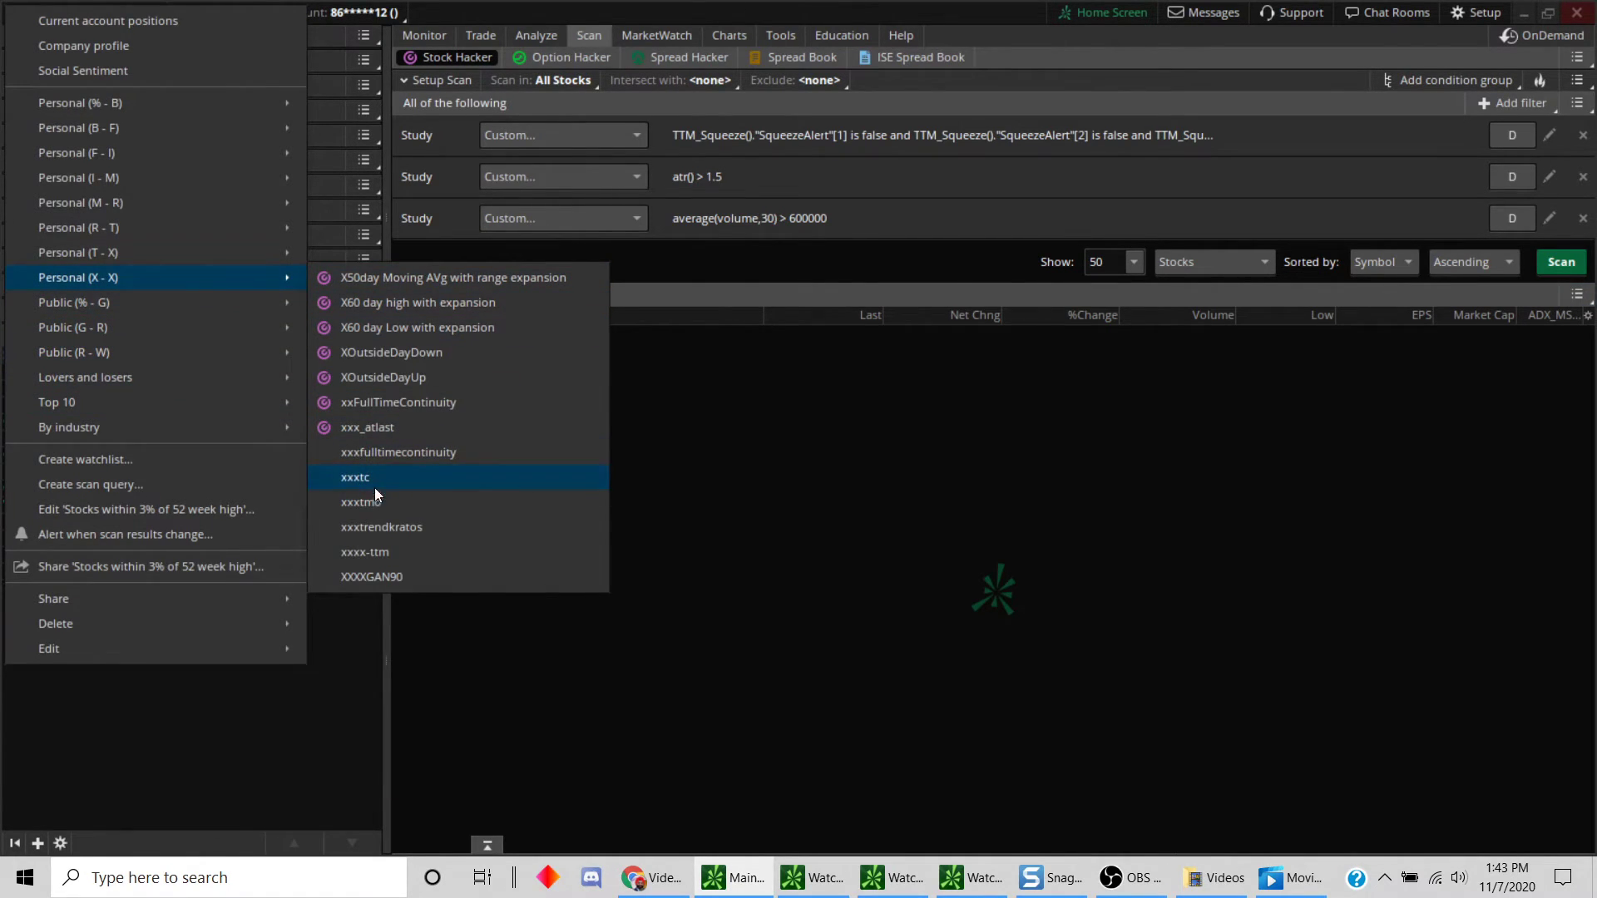
pyautogui.click(396, 557)
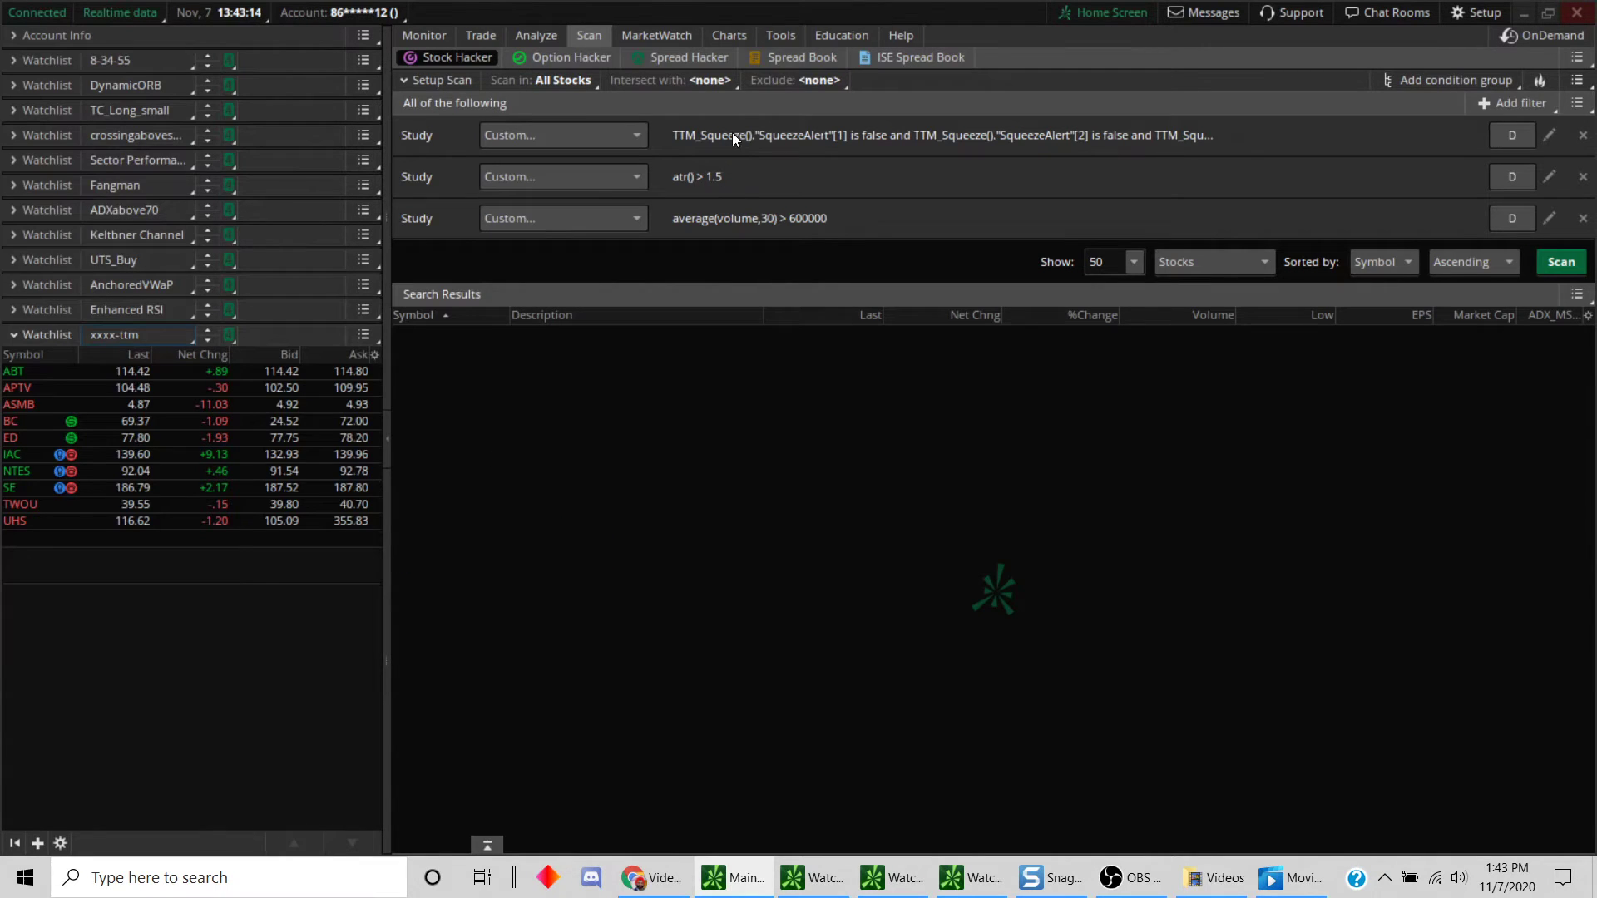
pyautogui.click(740, 36)
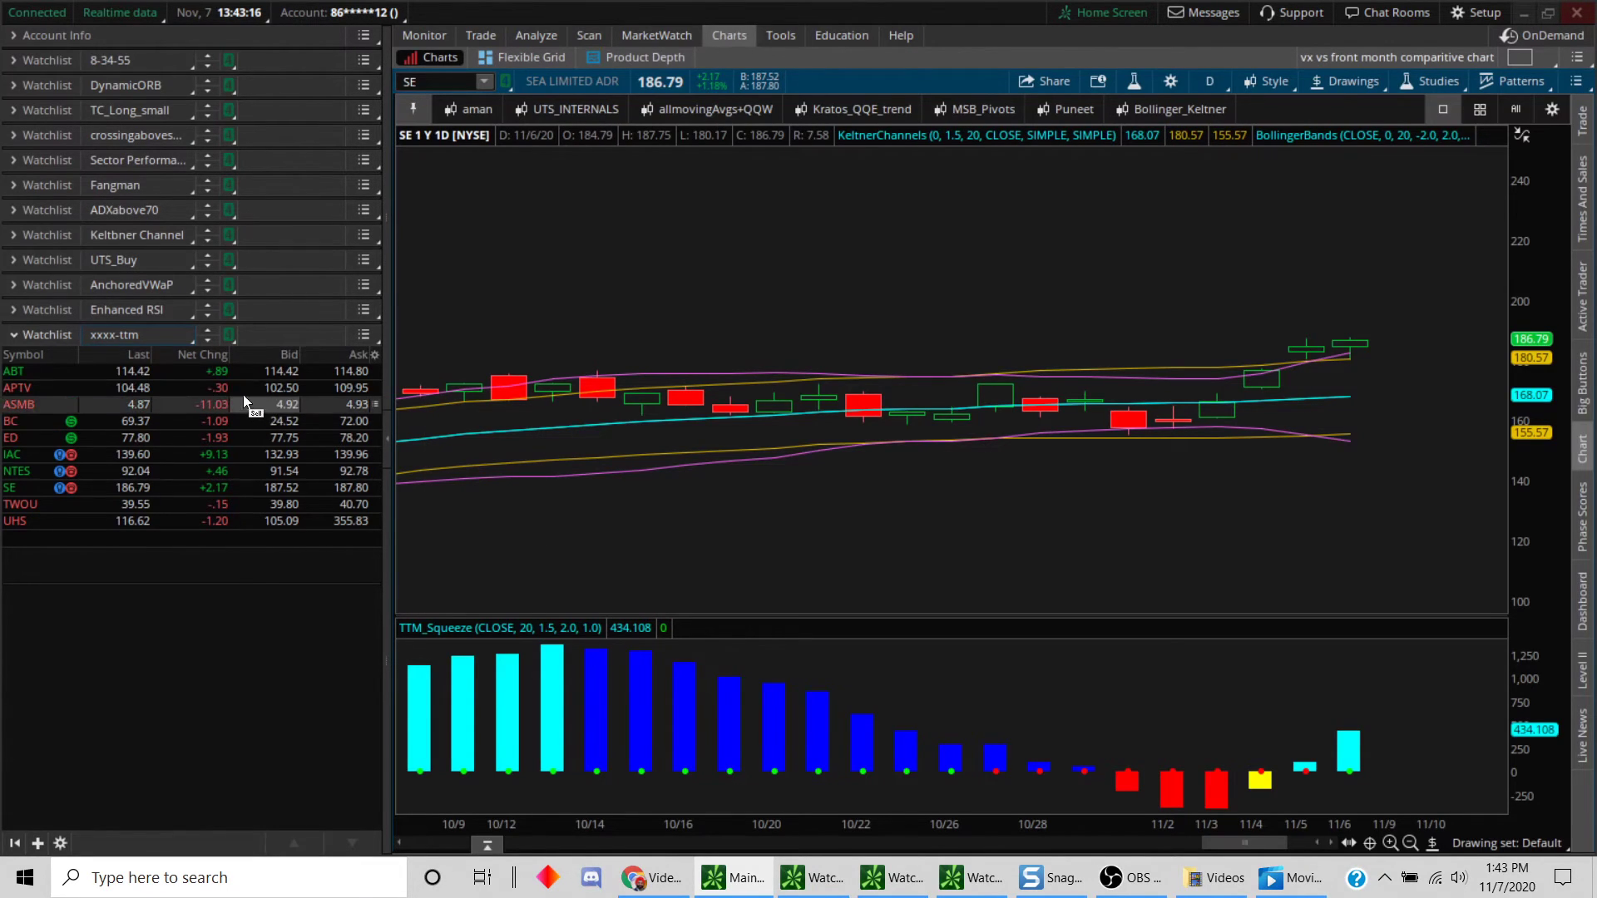
pyautogui.click(203, 372)
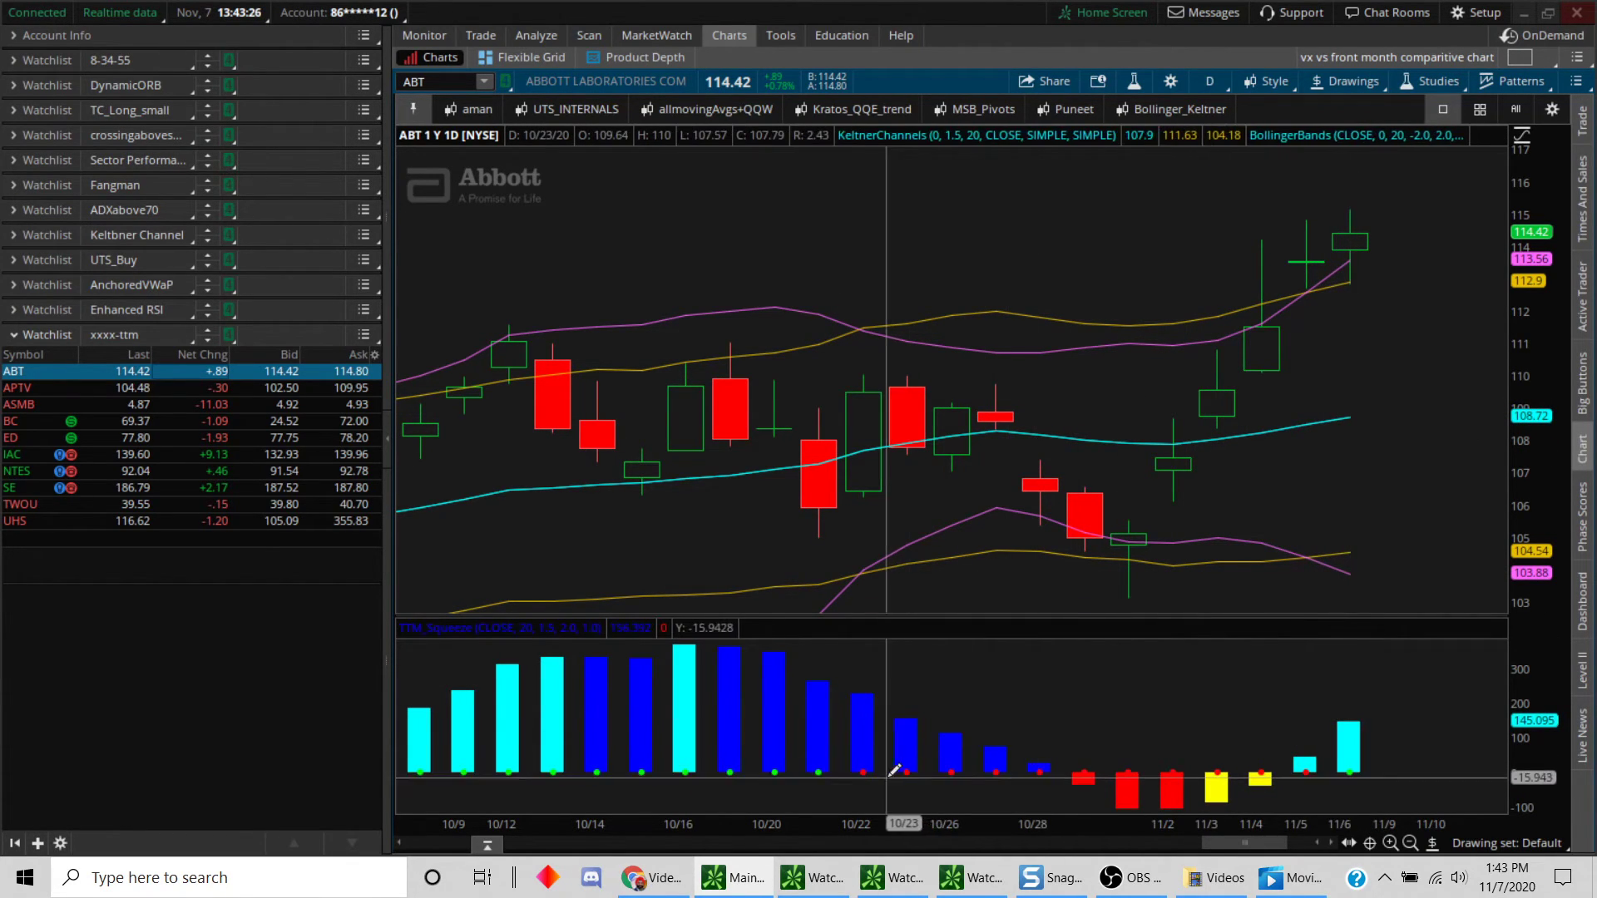
pyautogui.moveTo(1546, 208); pyautogui.dragTo(1574, 453)
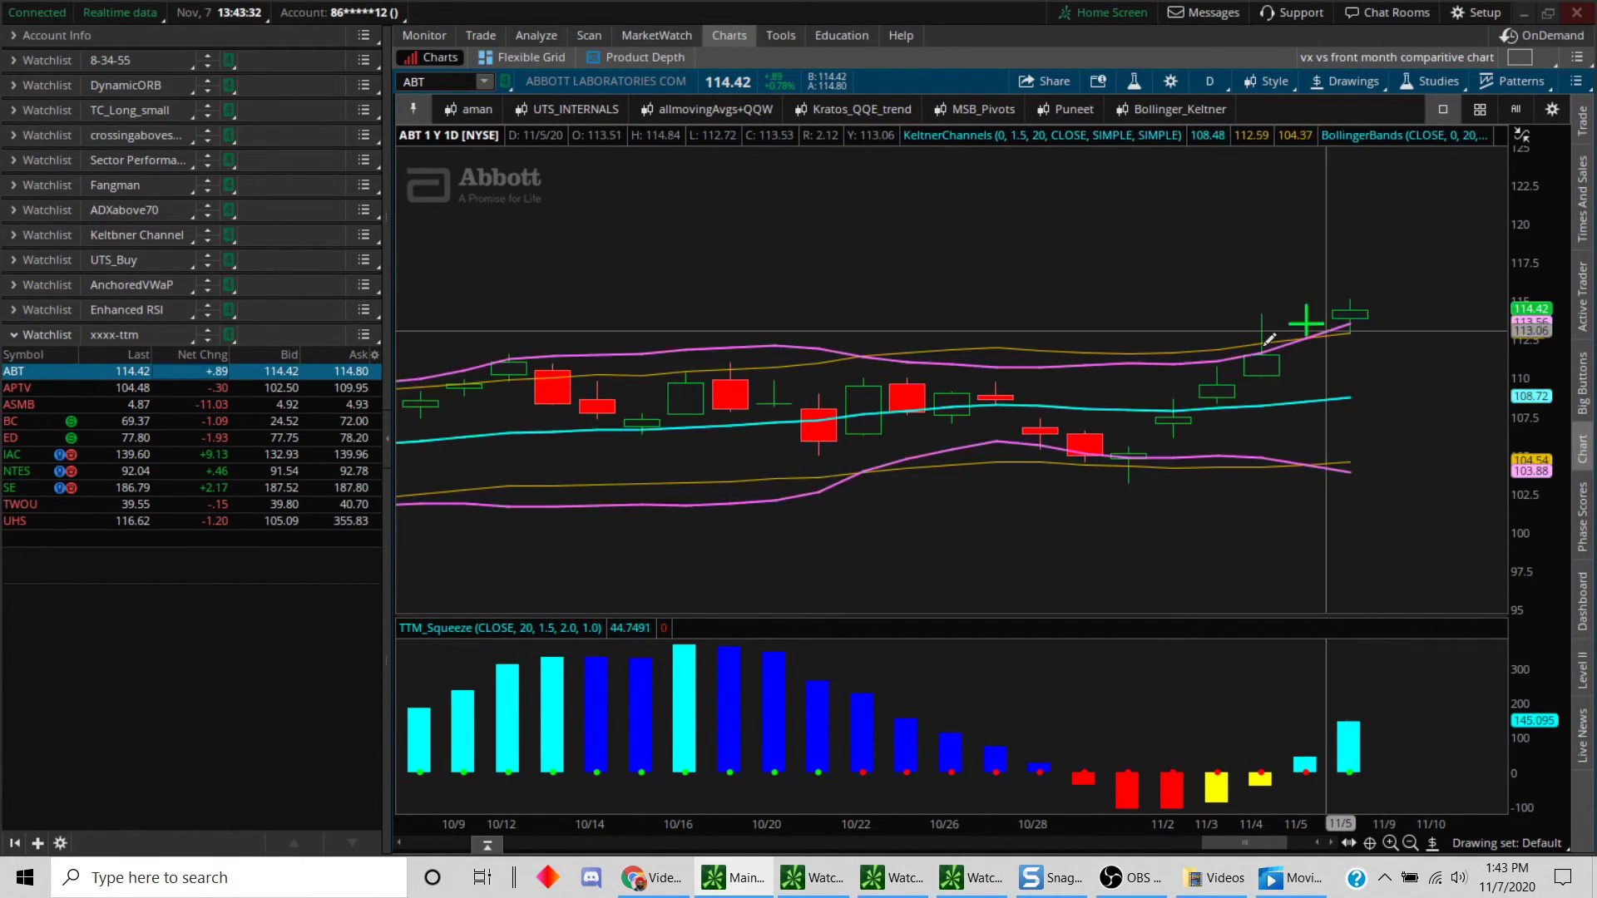
pyautogui.click(206, 405)
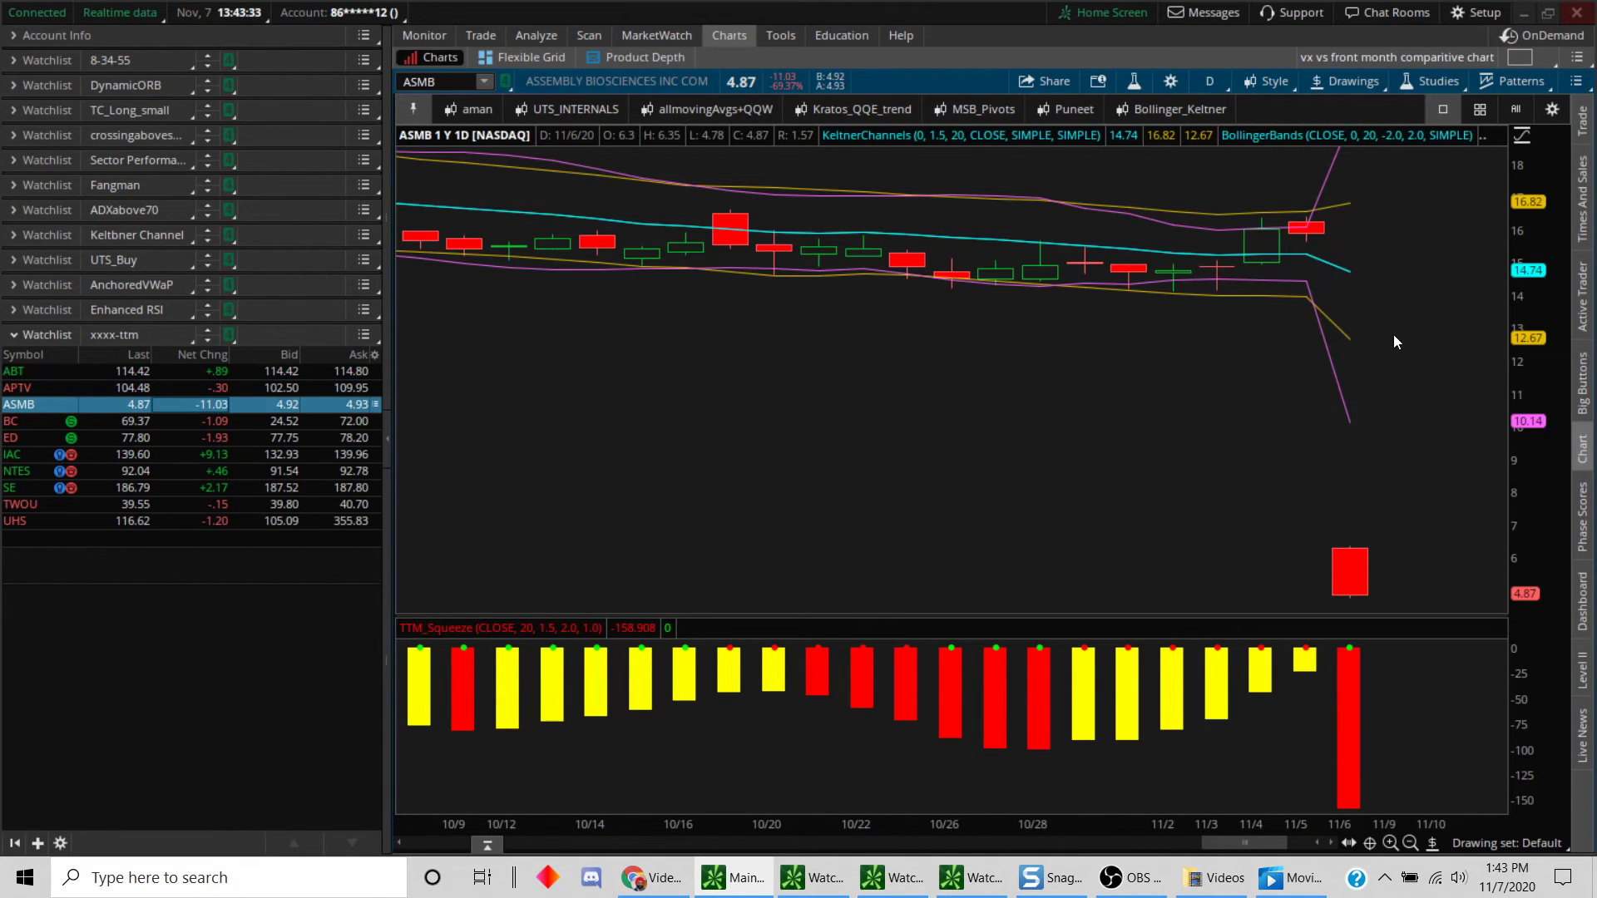
pyautogui.click(205, 472)
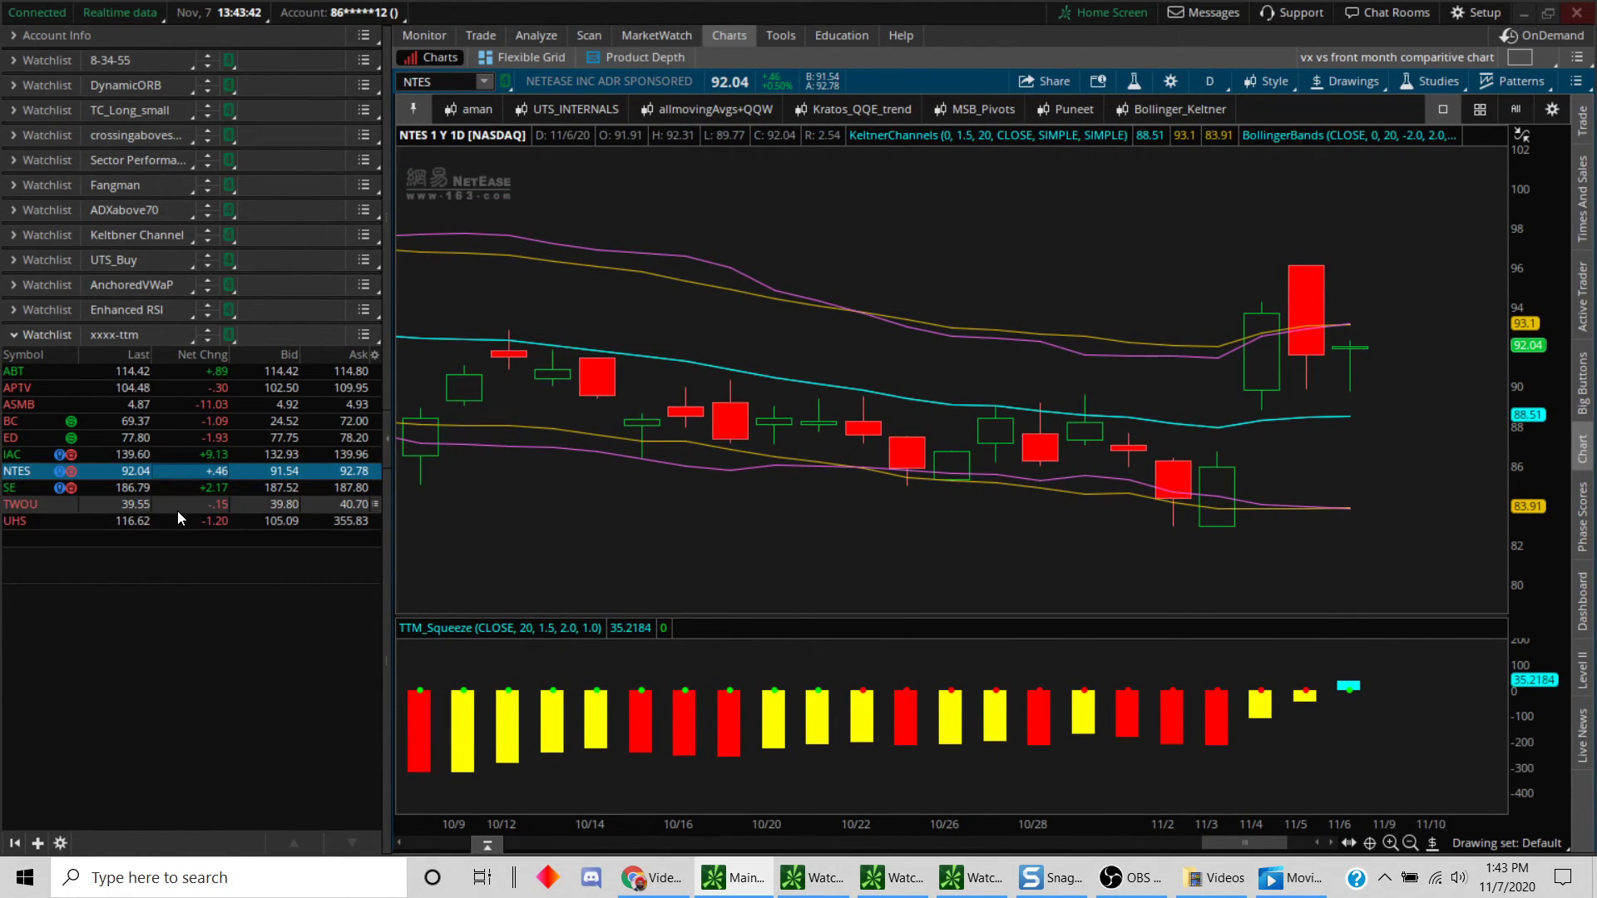
pyautogui.click(178, 487)
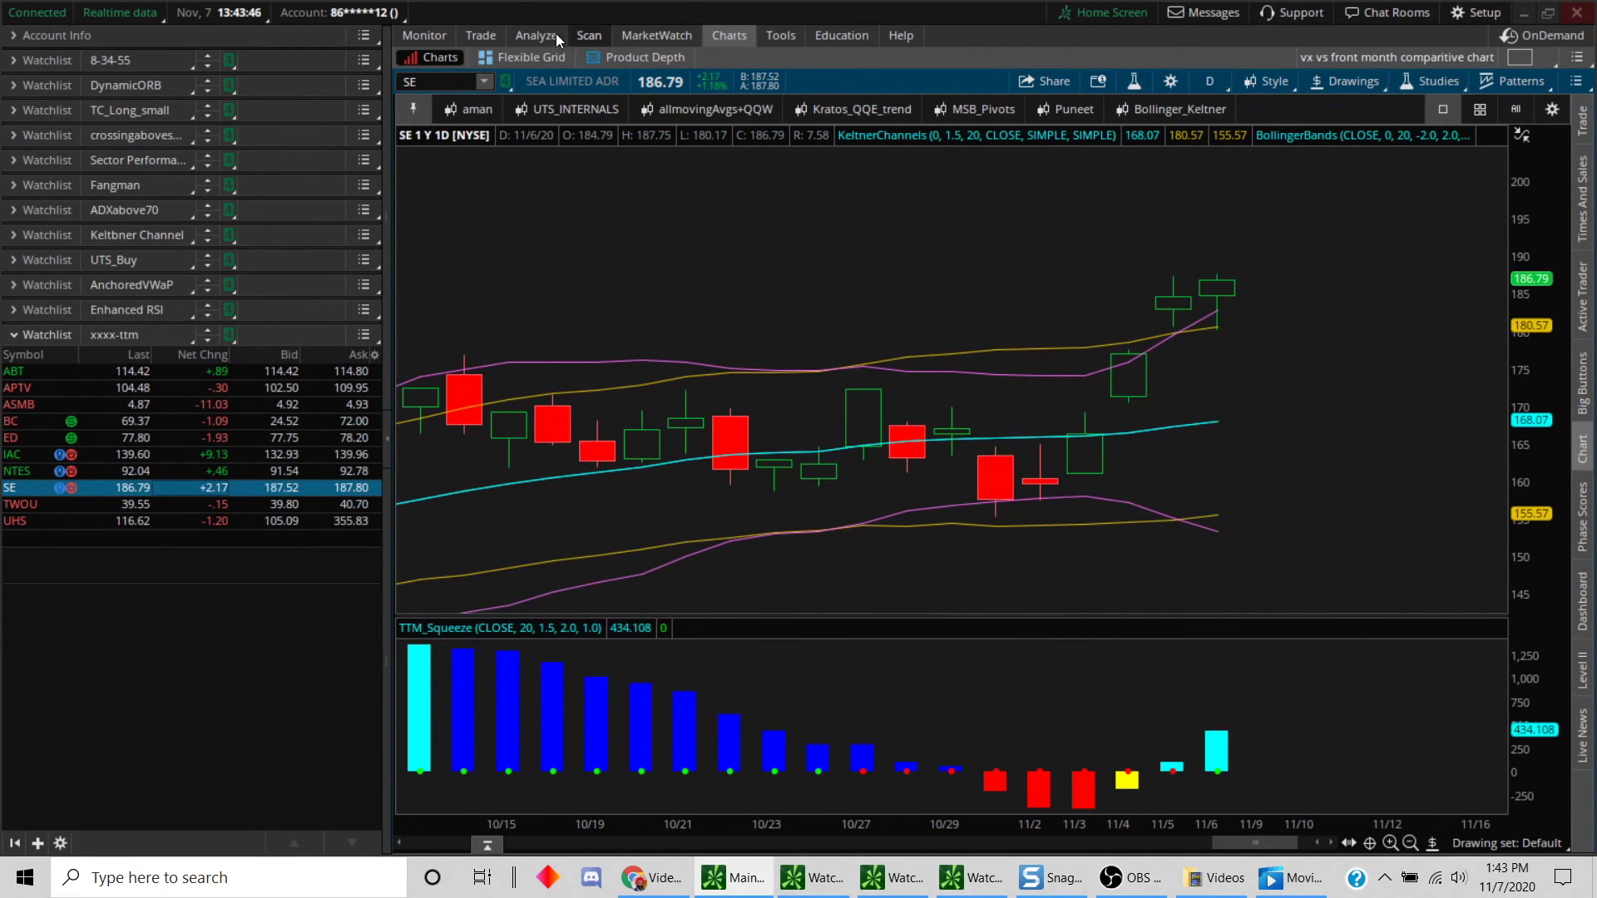
# - Return to Stock Hacker showing the three filters and all 10 search results
pyautogui.click(602, 35)
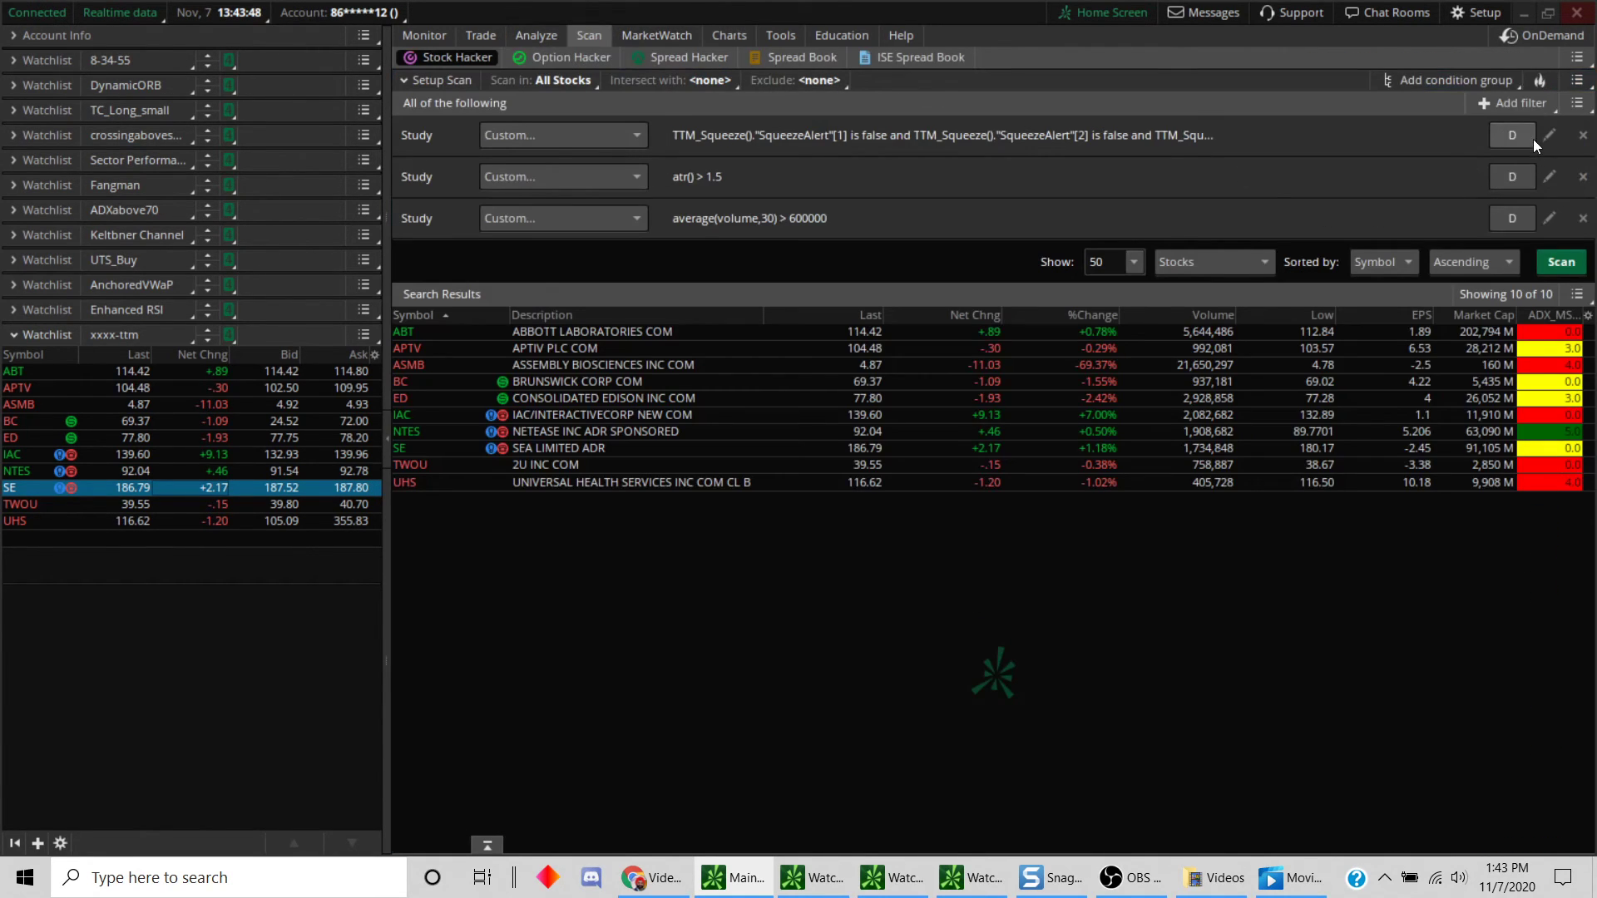